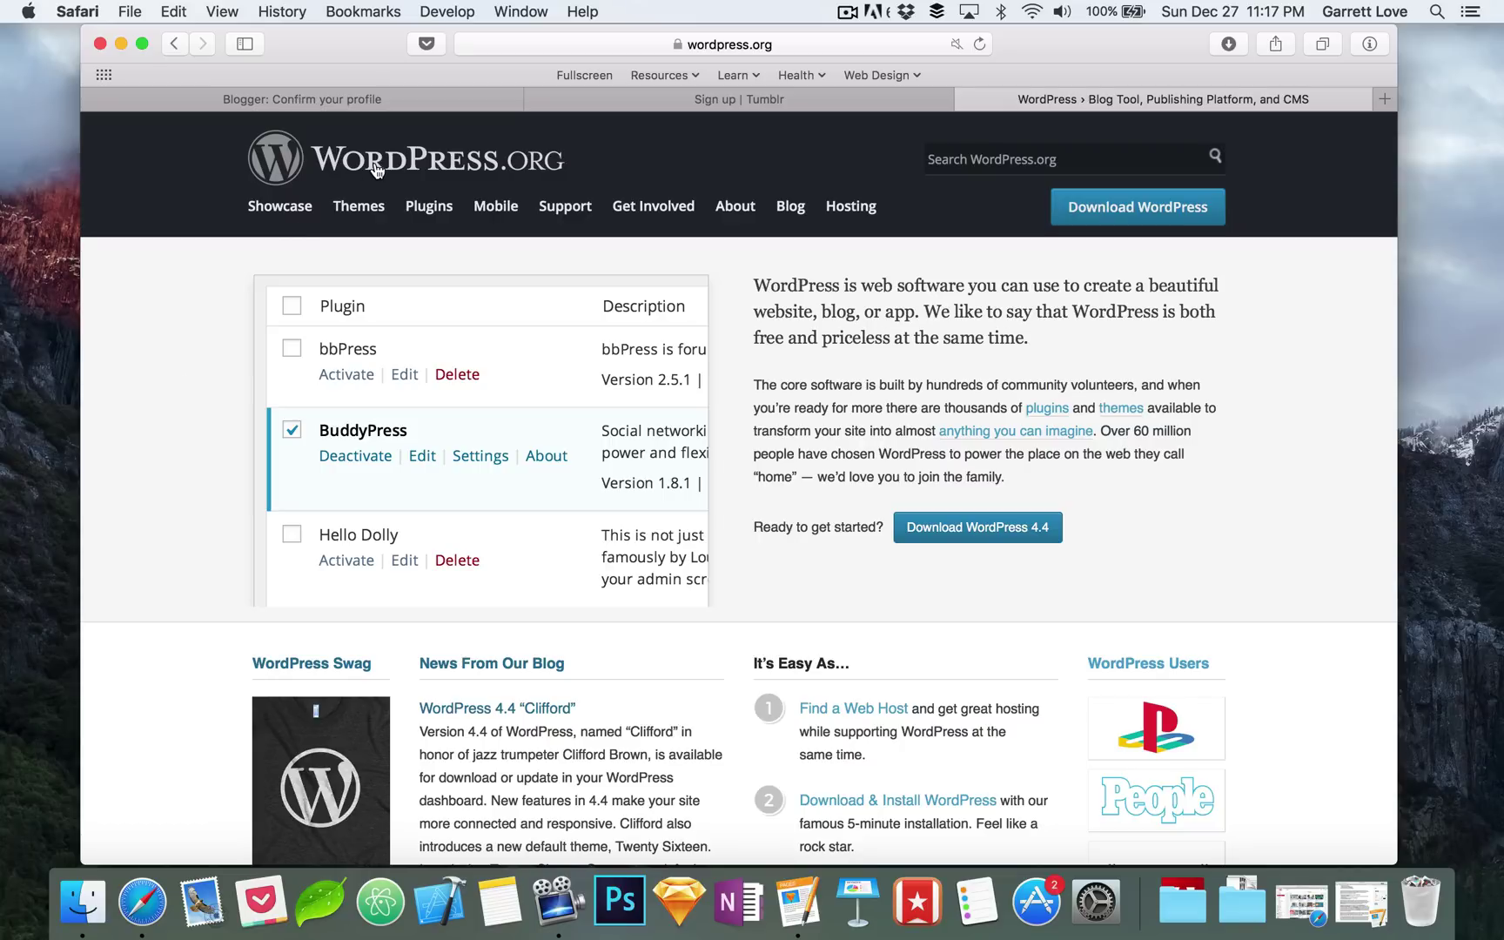
Step: Cycle through the Blogger and Tumblr tabs, then return to the WordPress.org home page
left_click(386, 97)
left_click(685, 102)
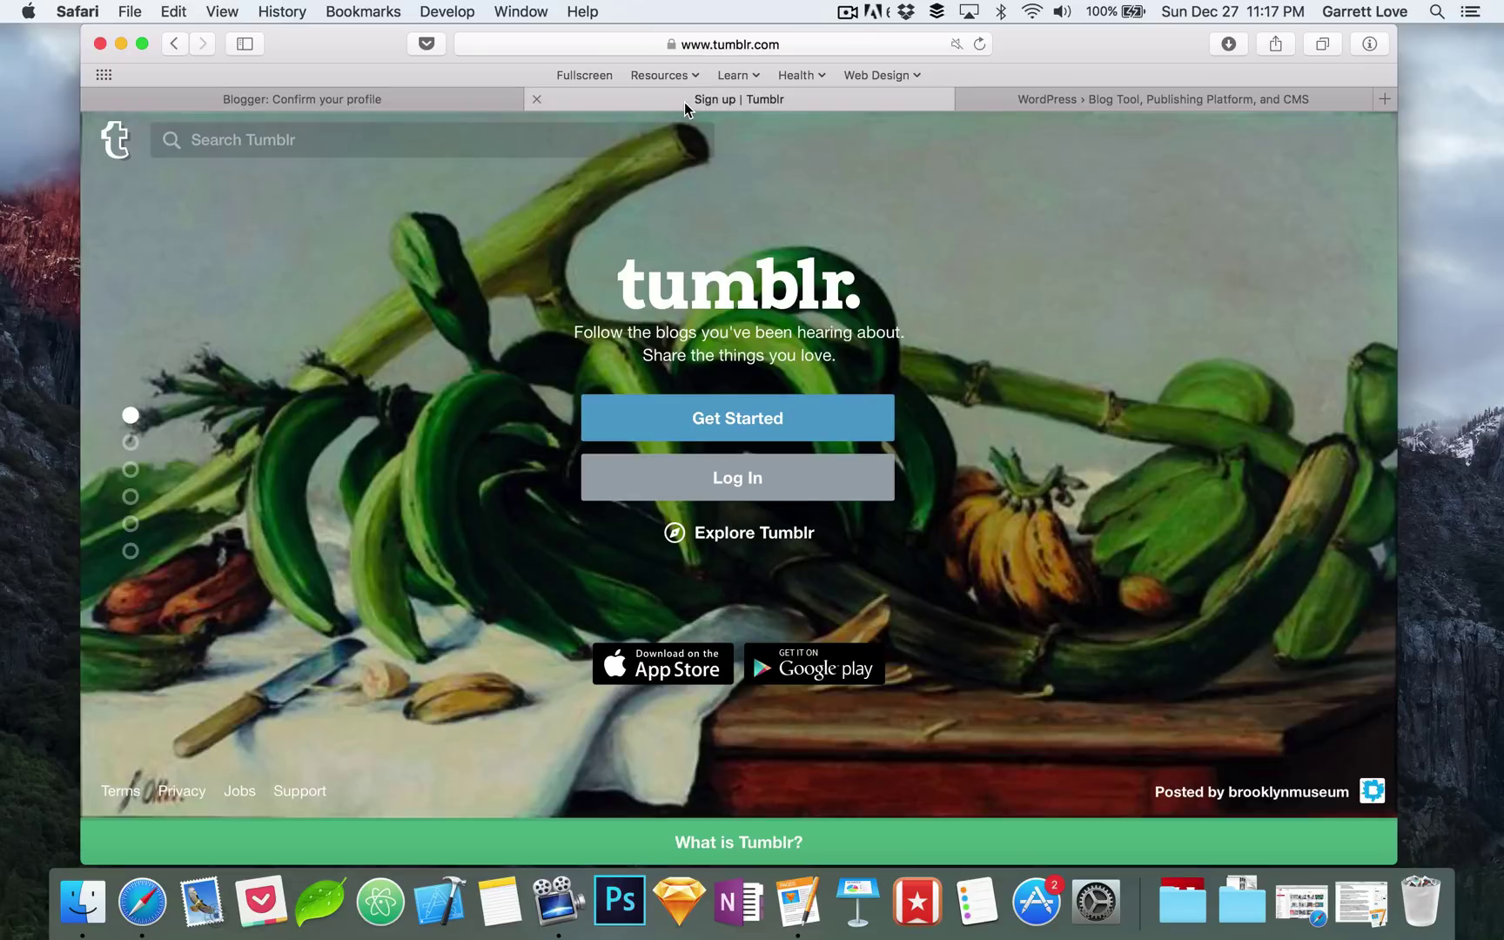
left_click(1046, 100)
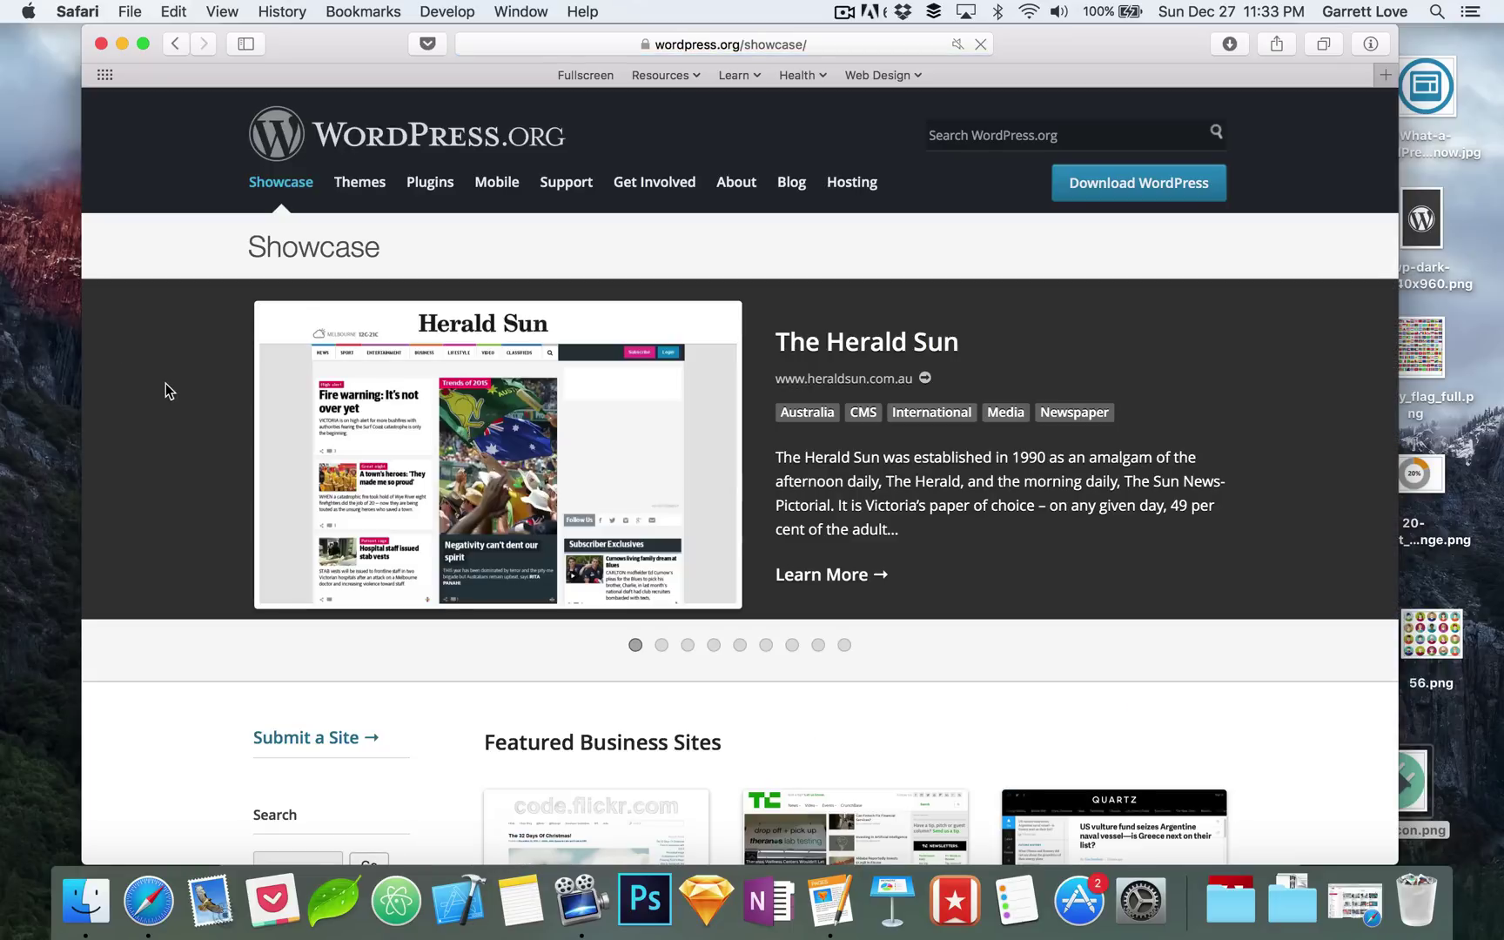
Step: Page the Showcase slideshow through Vogue India, thisisFINLAND and Canada.com
scroll(165, 383, "down", 5)
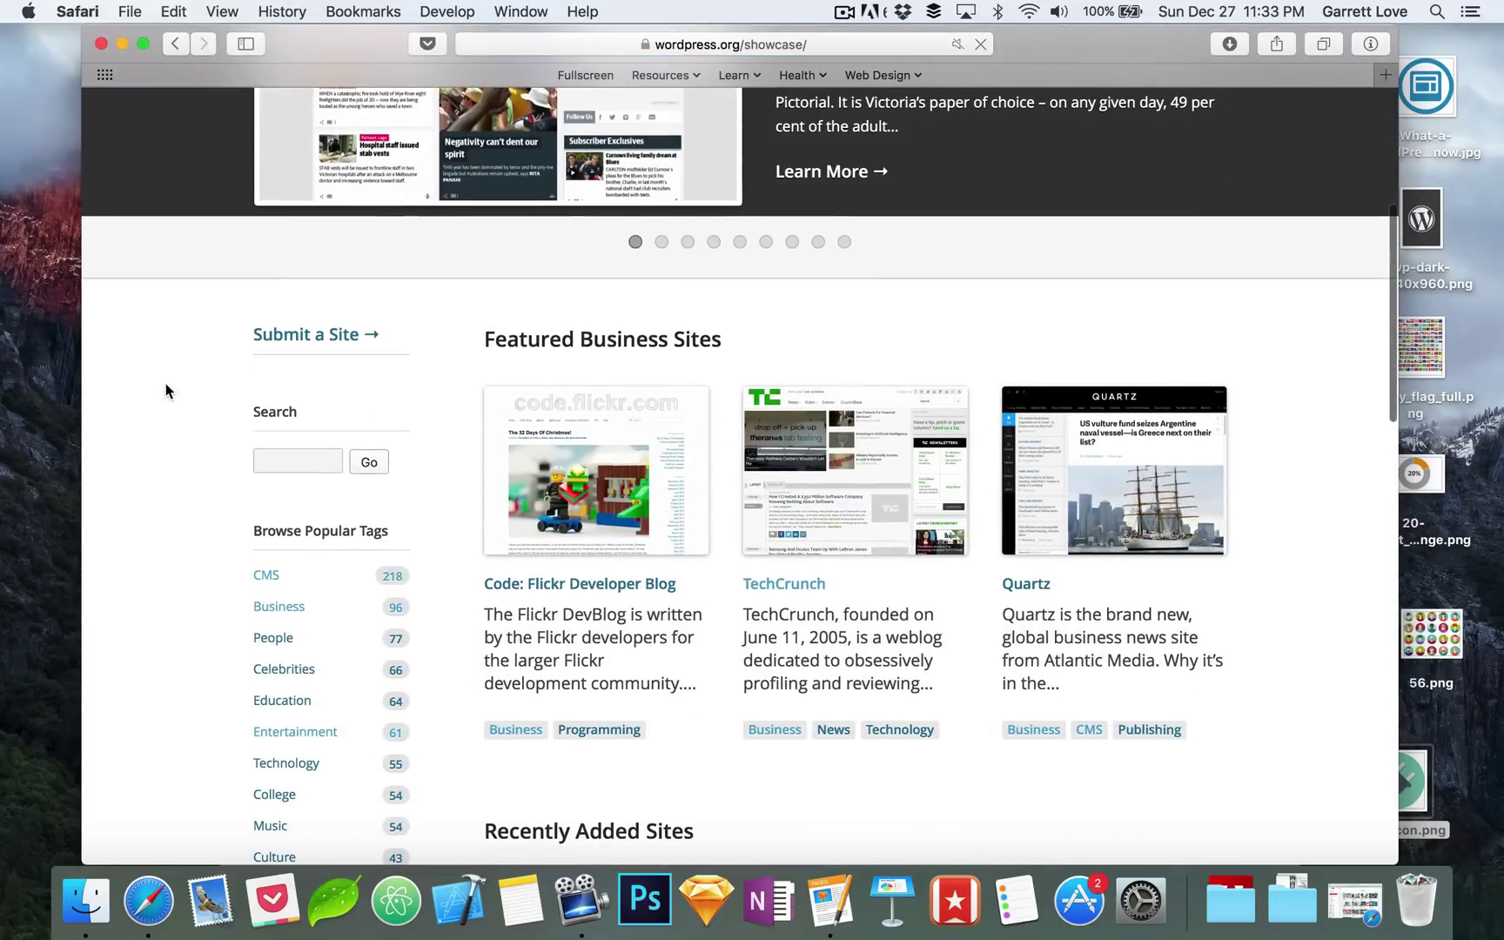
scroll(165, 383, "up", 5)
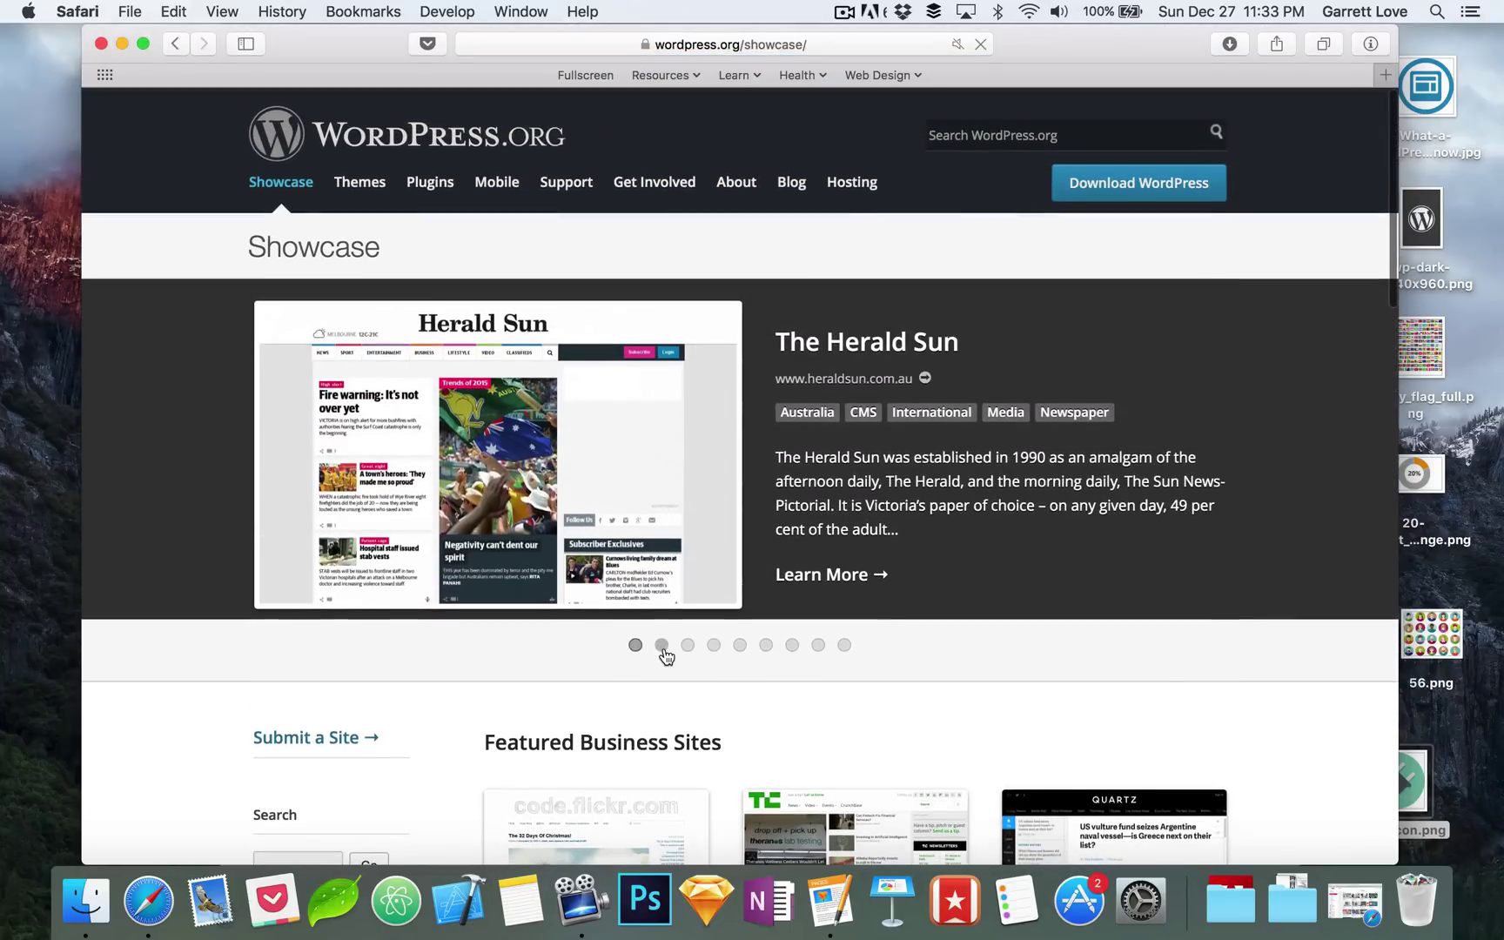
left_click(661, 645)
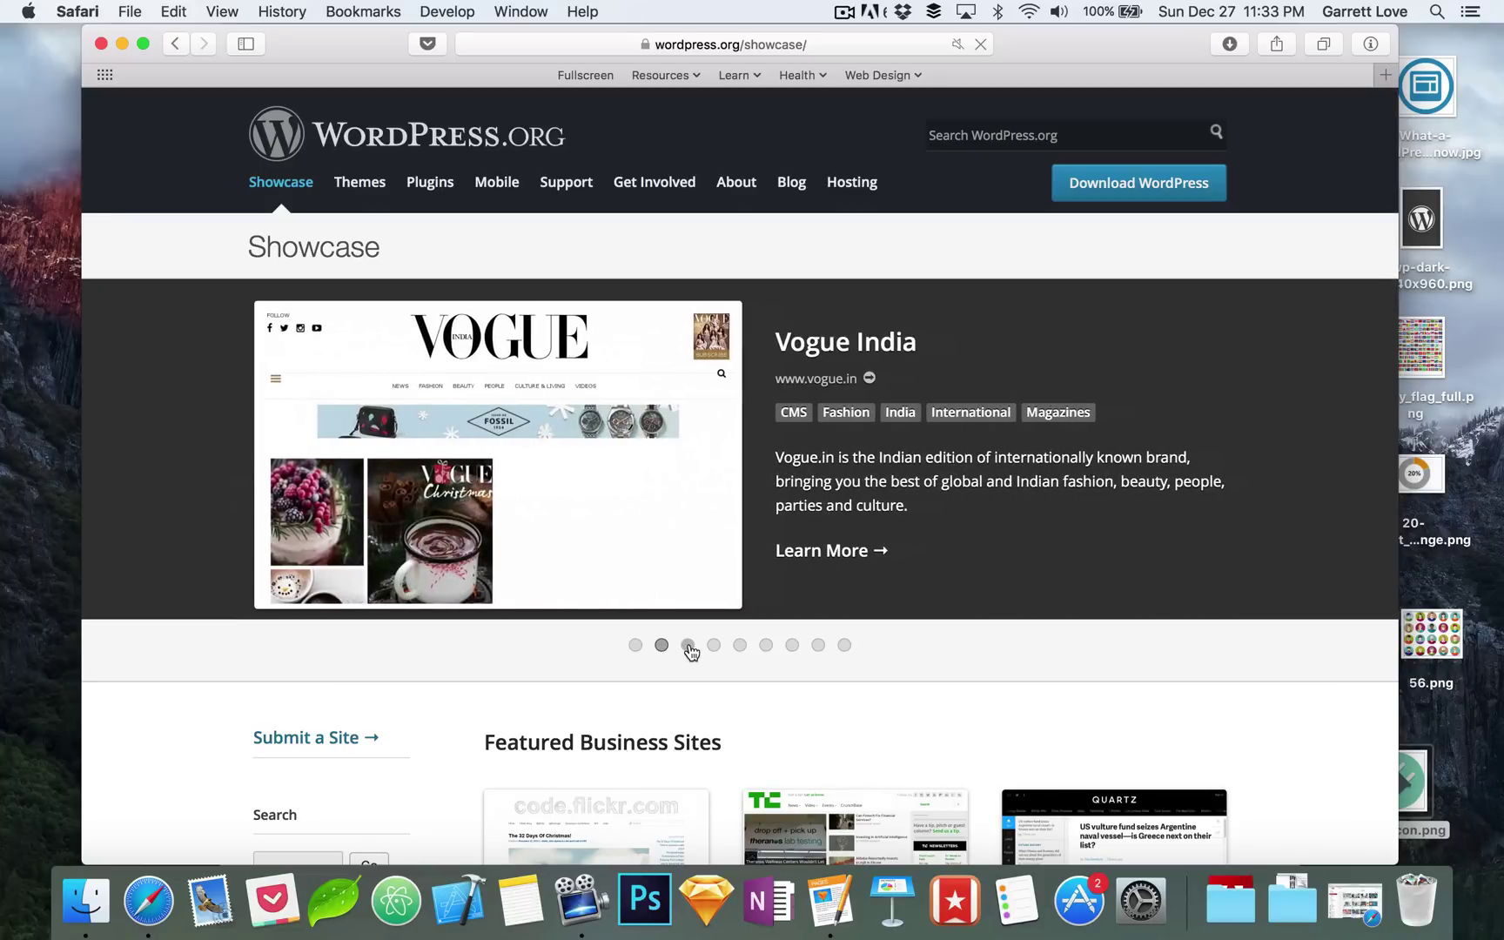
left_click(689, 647)
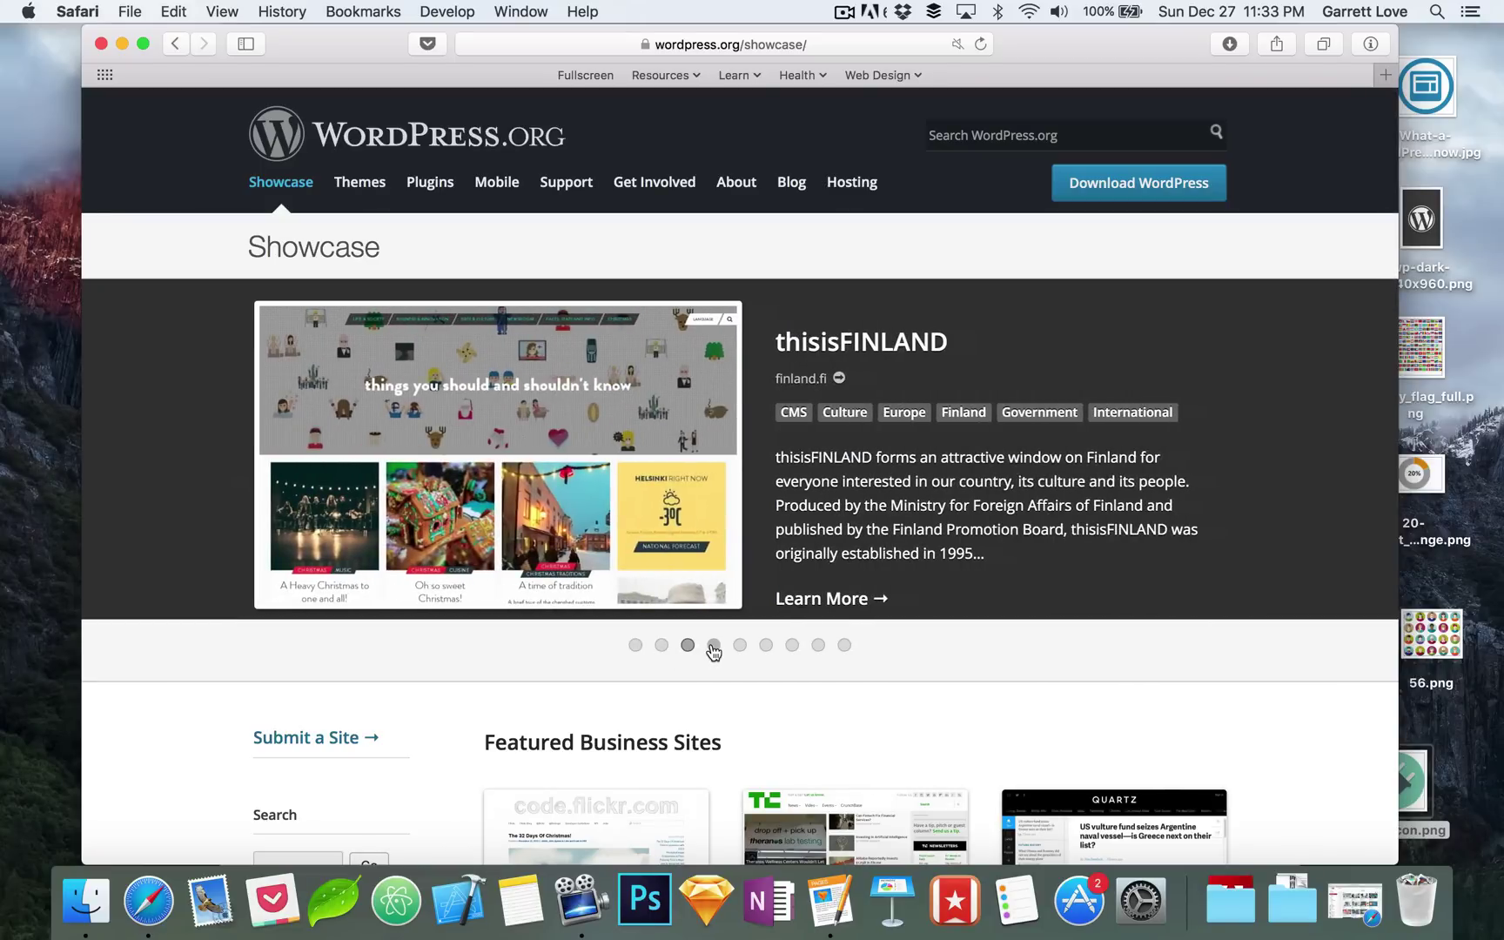
left_click(714, 647)
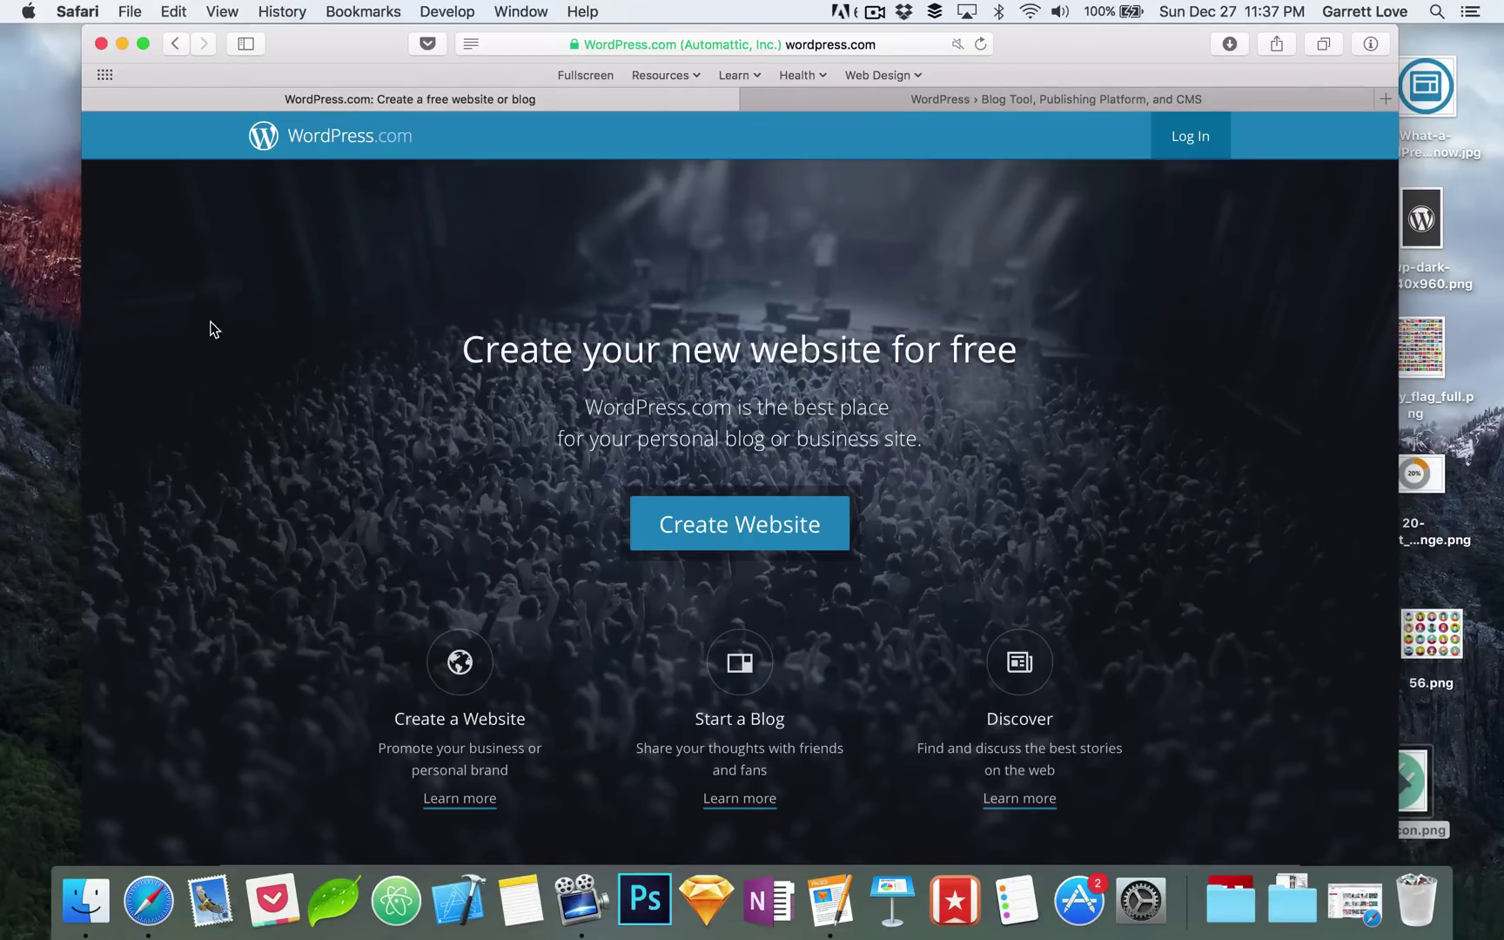
Step: Switch back to the WordPress.org home page tab
left_click(992, 101)
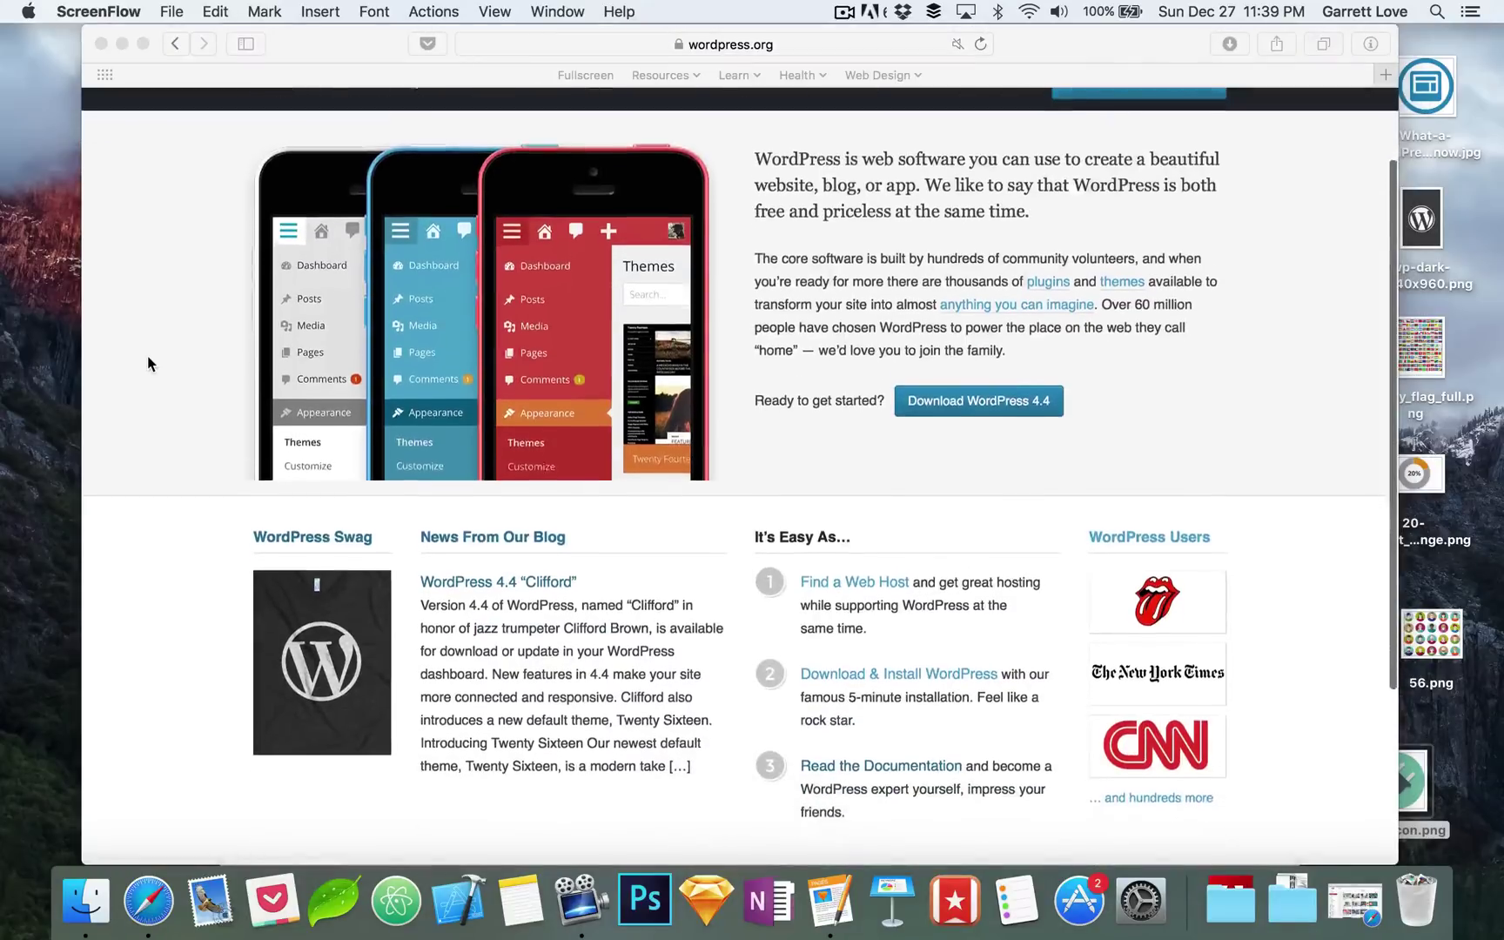
Step: Scroll over the WordPress.org home page, then open the Showcase page and scroll through it
scroll(148, 359, "down", 5)
scroll(147, 356, "down", 3)
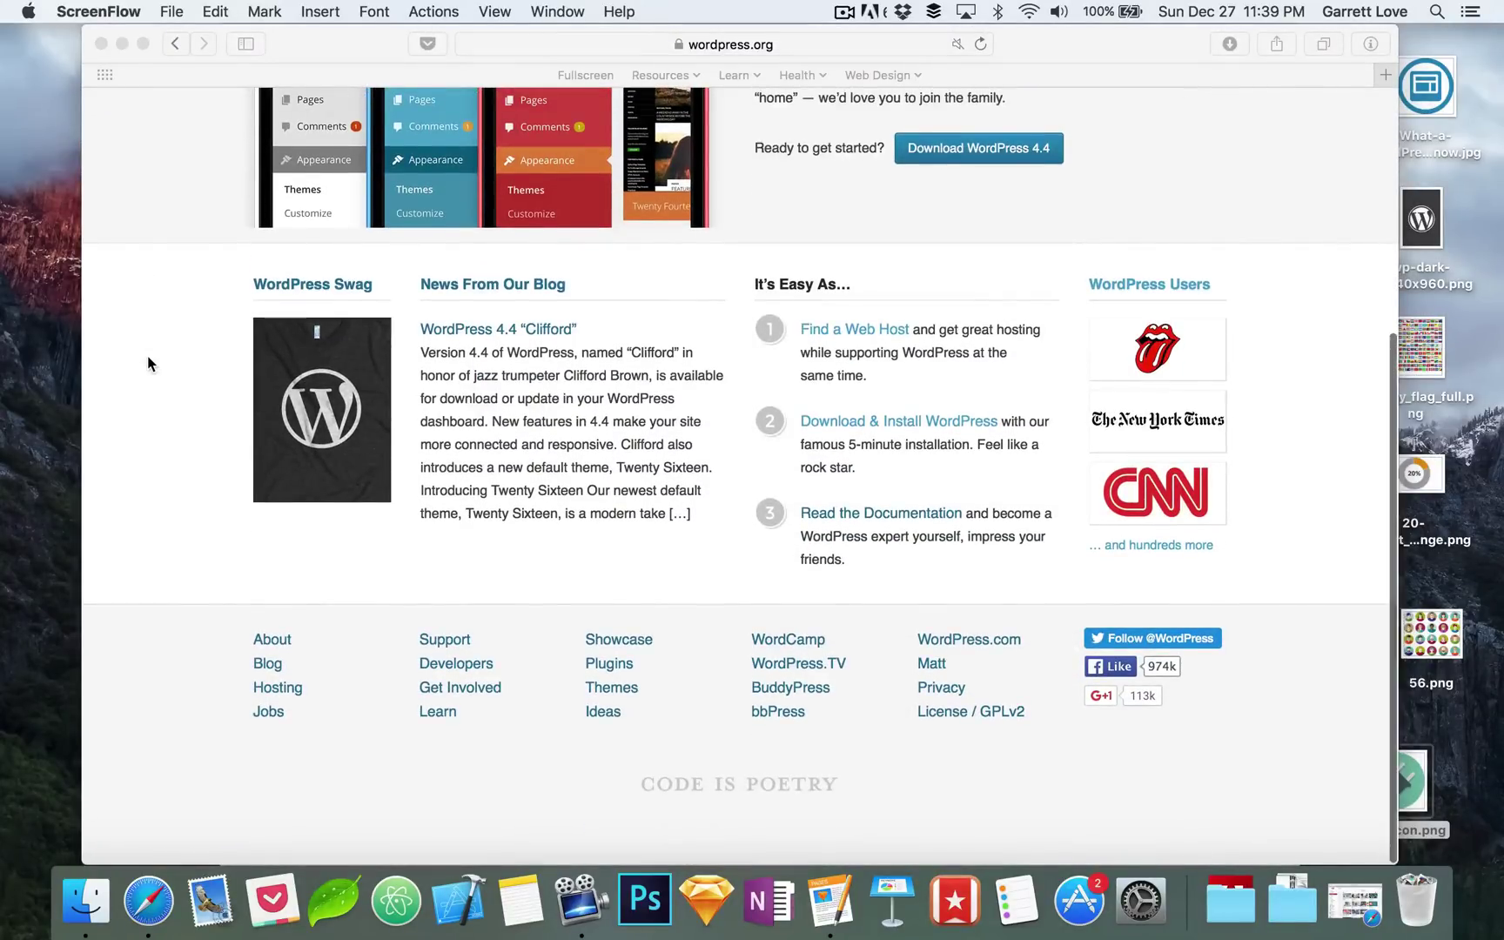
scroll(147, 357, "up", 10)
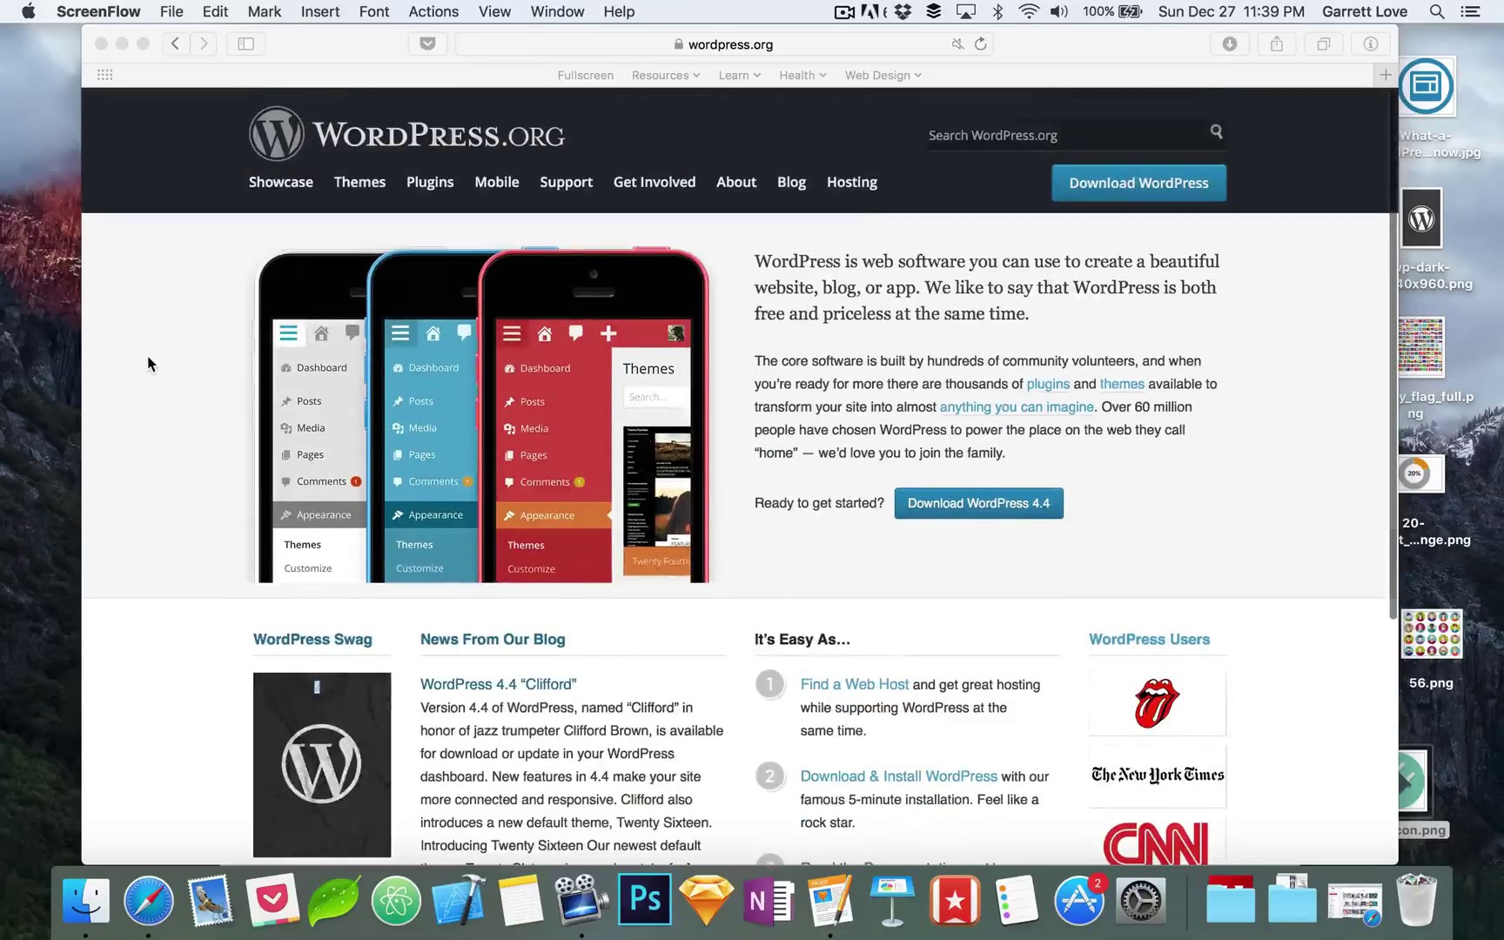
left_click(265, 183)
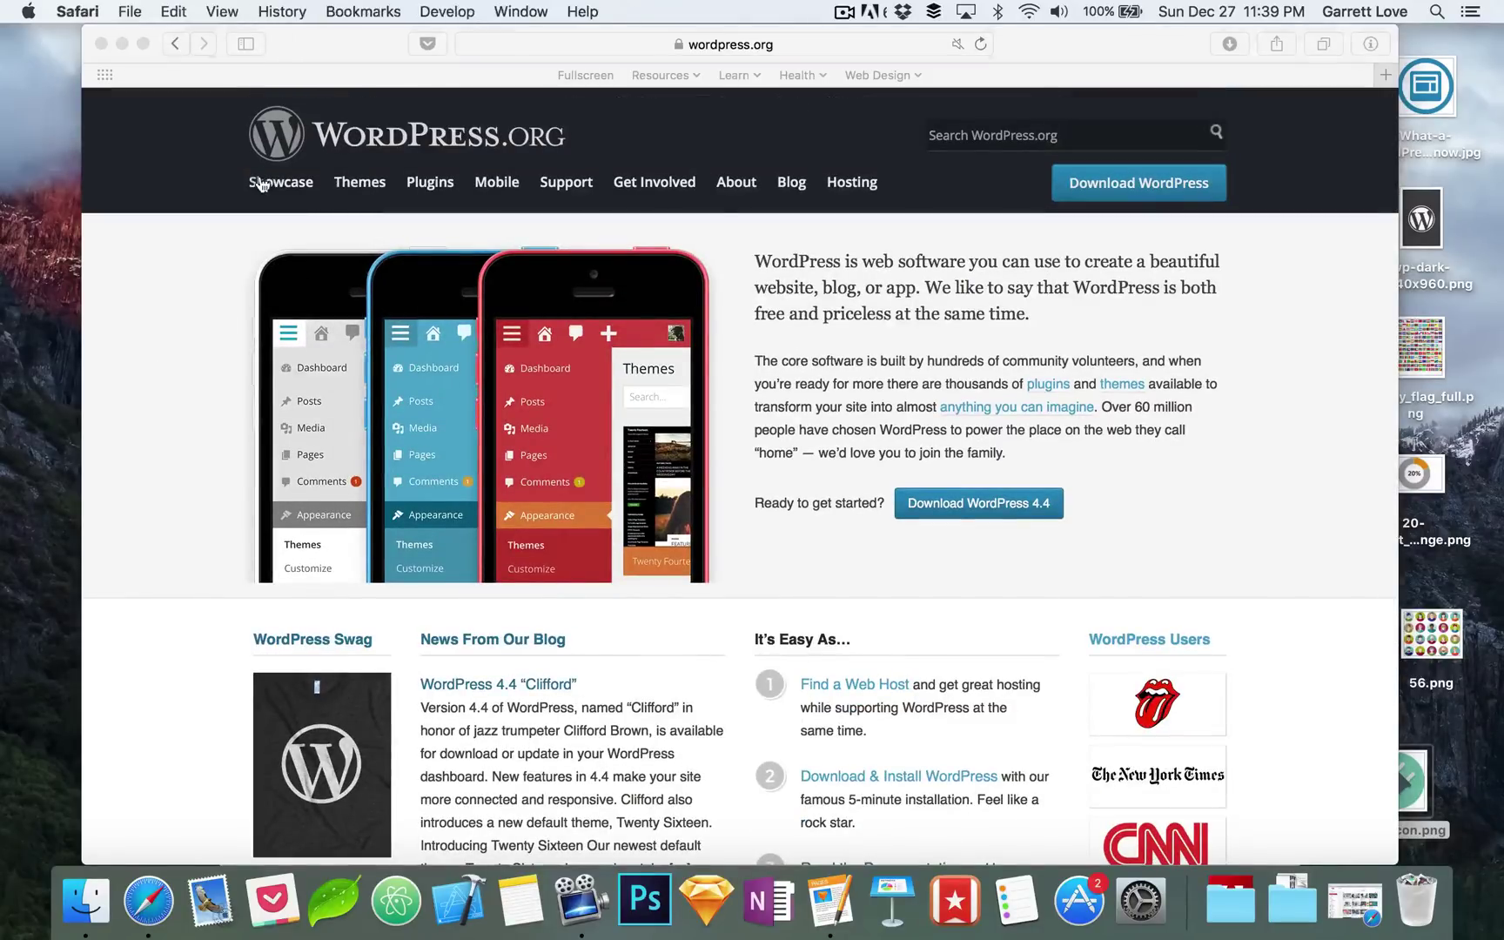
left_click(265, 183)
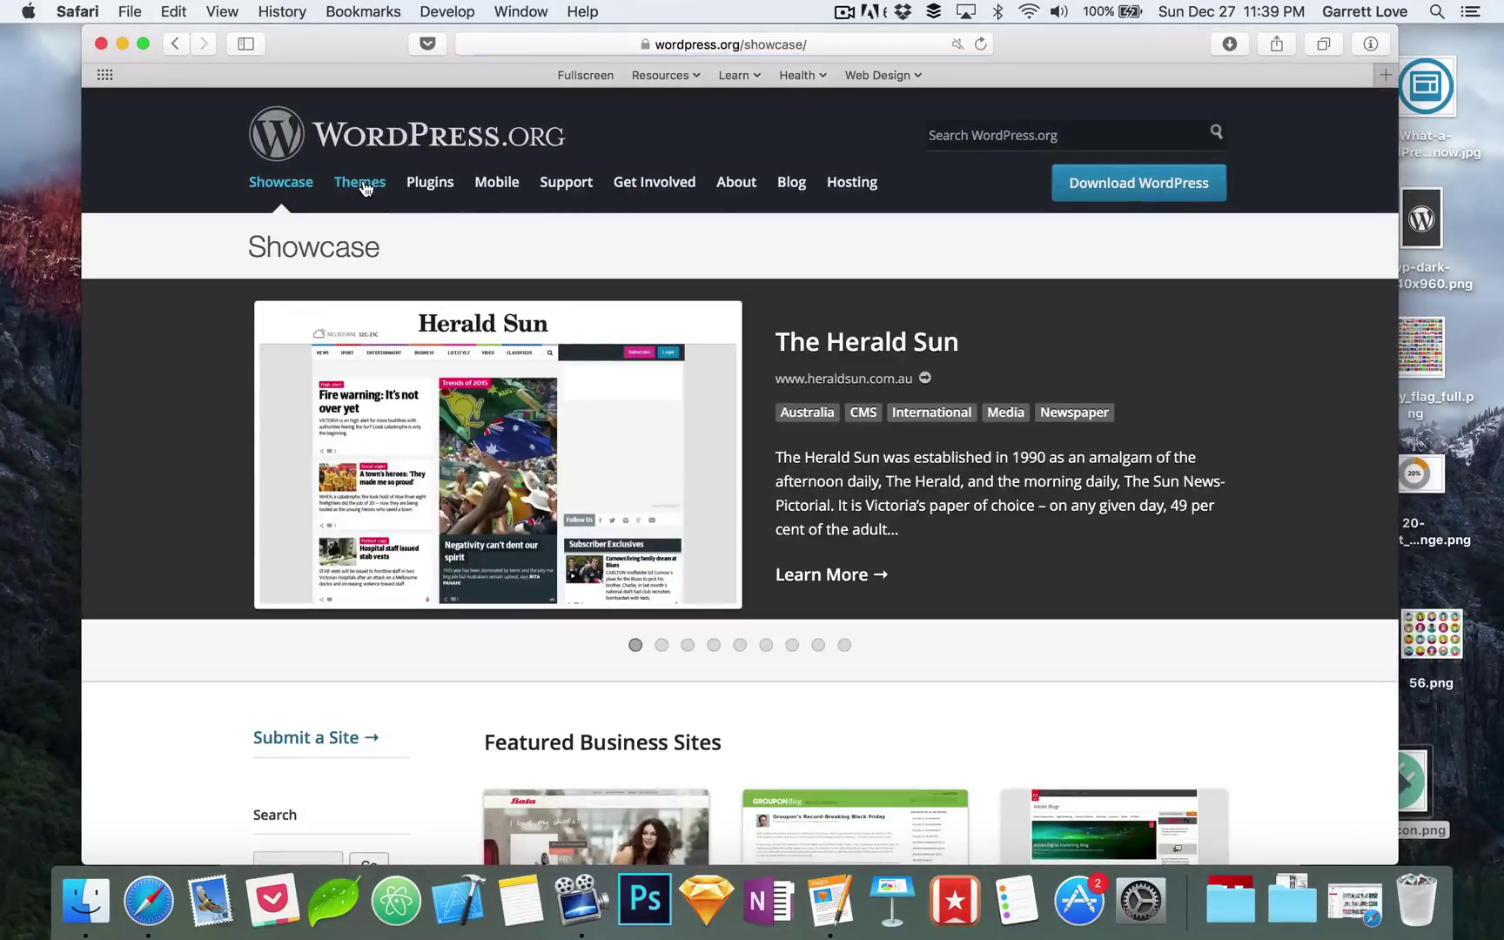
scroll(201, 466, "down", 12)
scroll(200, 470, "down", 20)
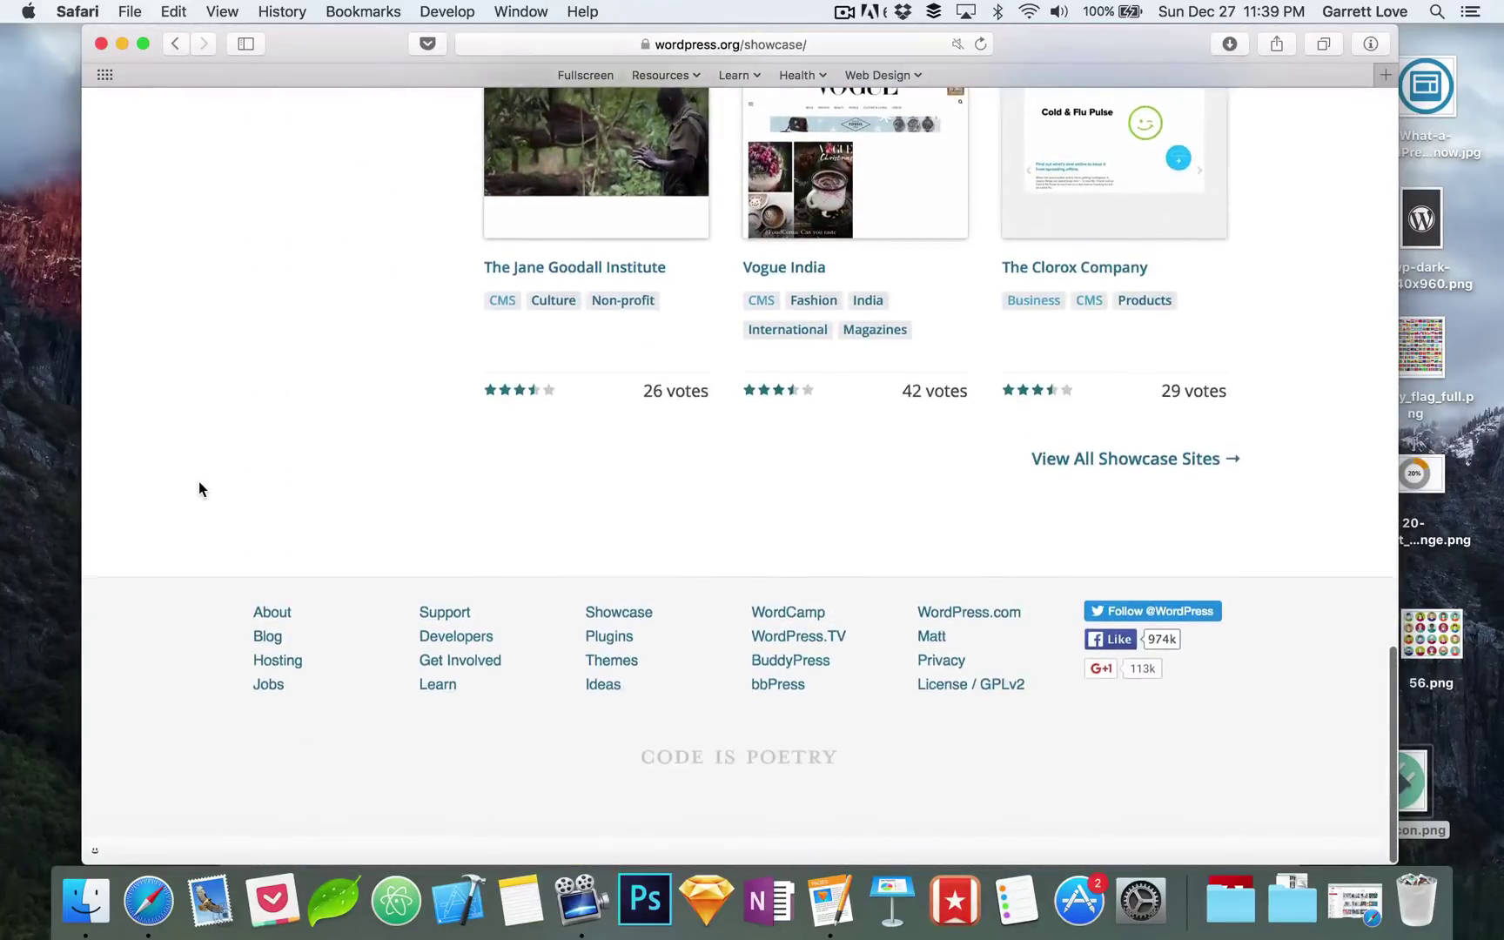
scroll(199, 482, "up", 12)
scroll(198, 483, "up", 20)
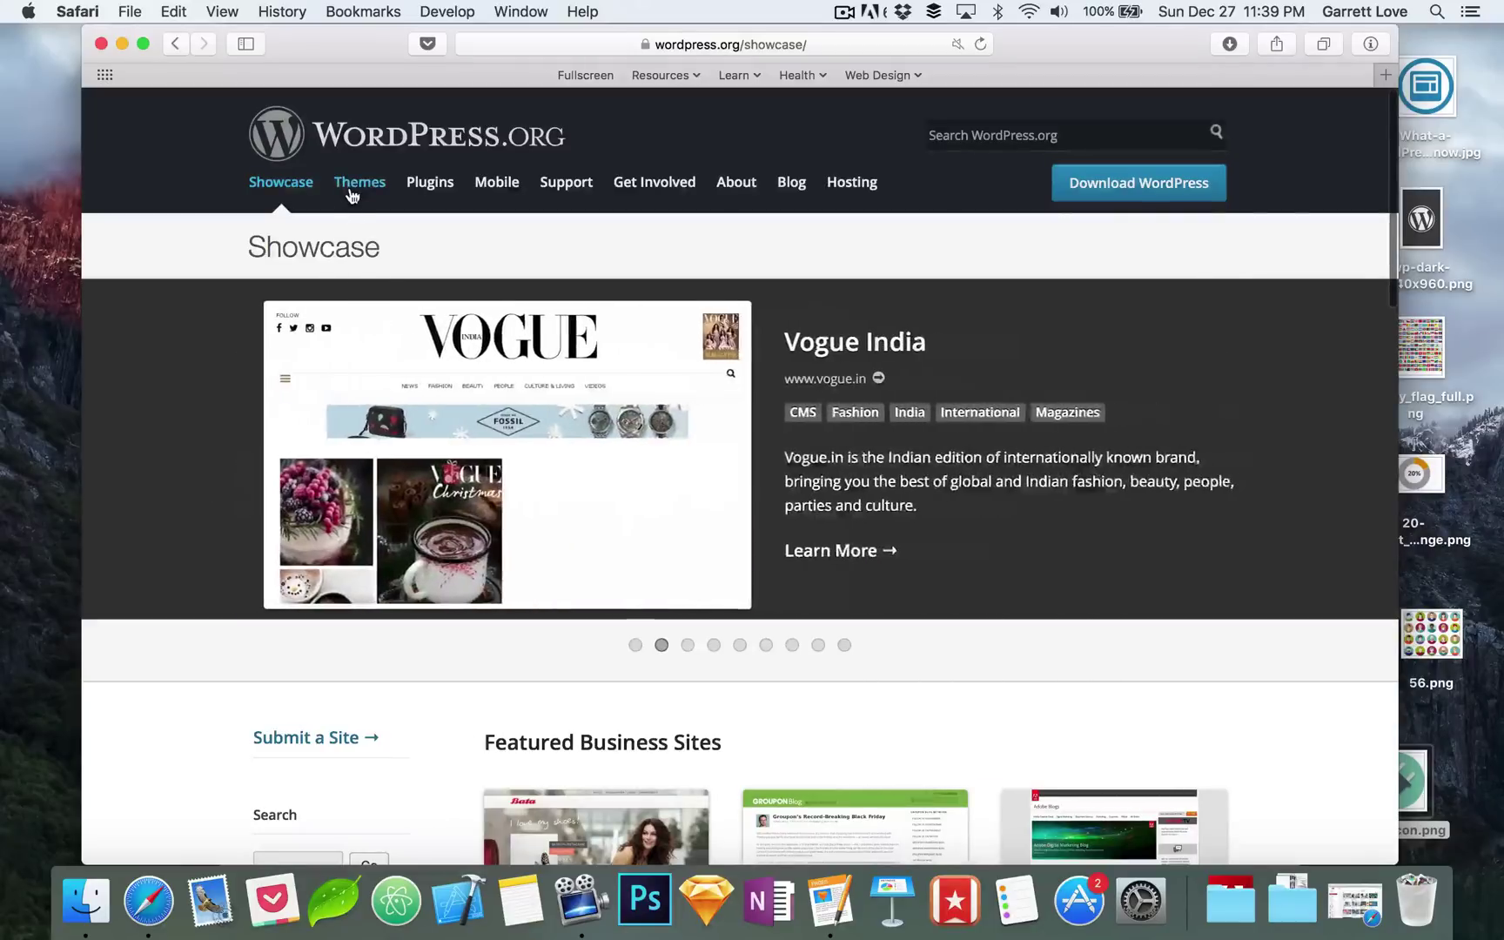
Step: Open the Theme Directory's Latest tab and scroll through the 2166 themes from BiscayaLite onward
left_click(360, 181)
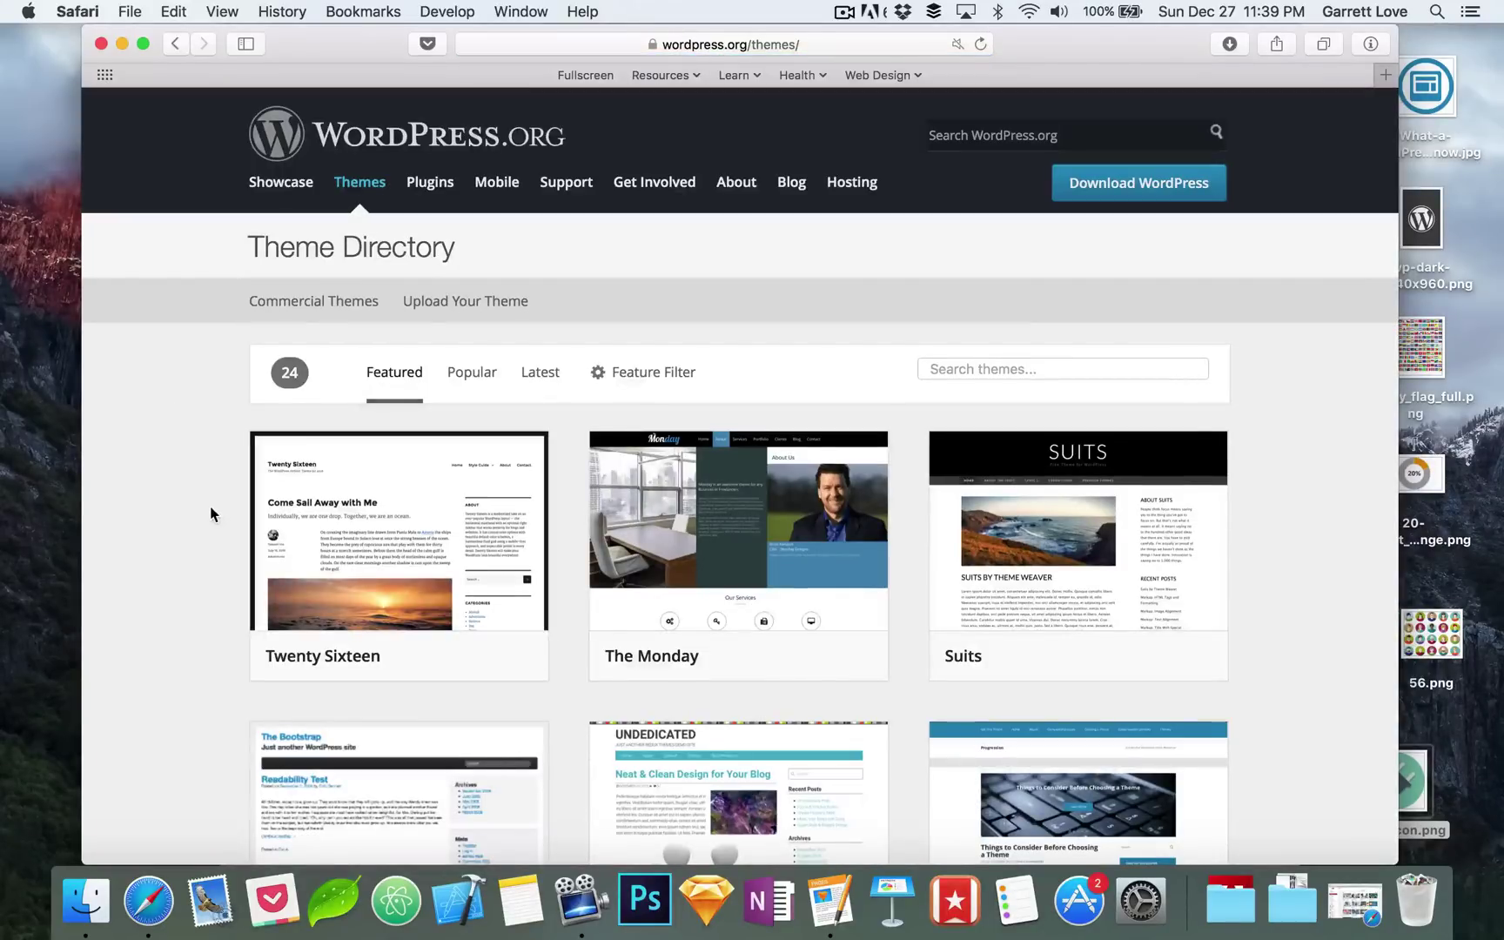
scroll(209, 504, "down", 5)
left_click(540, 168)
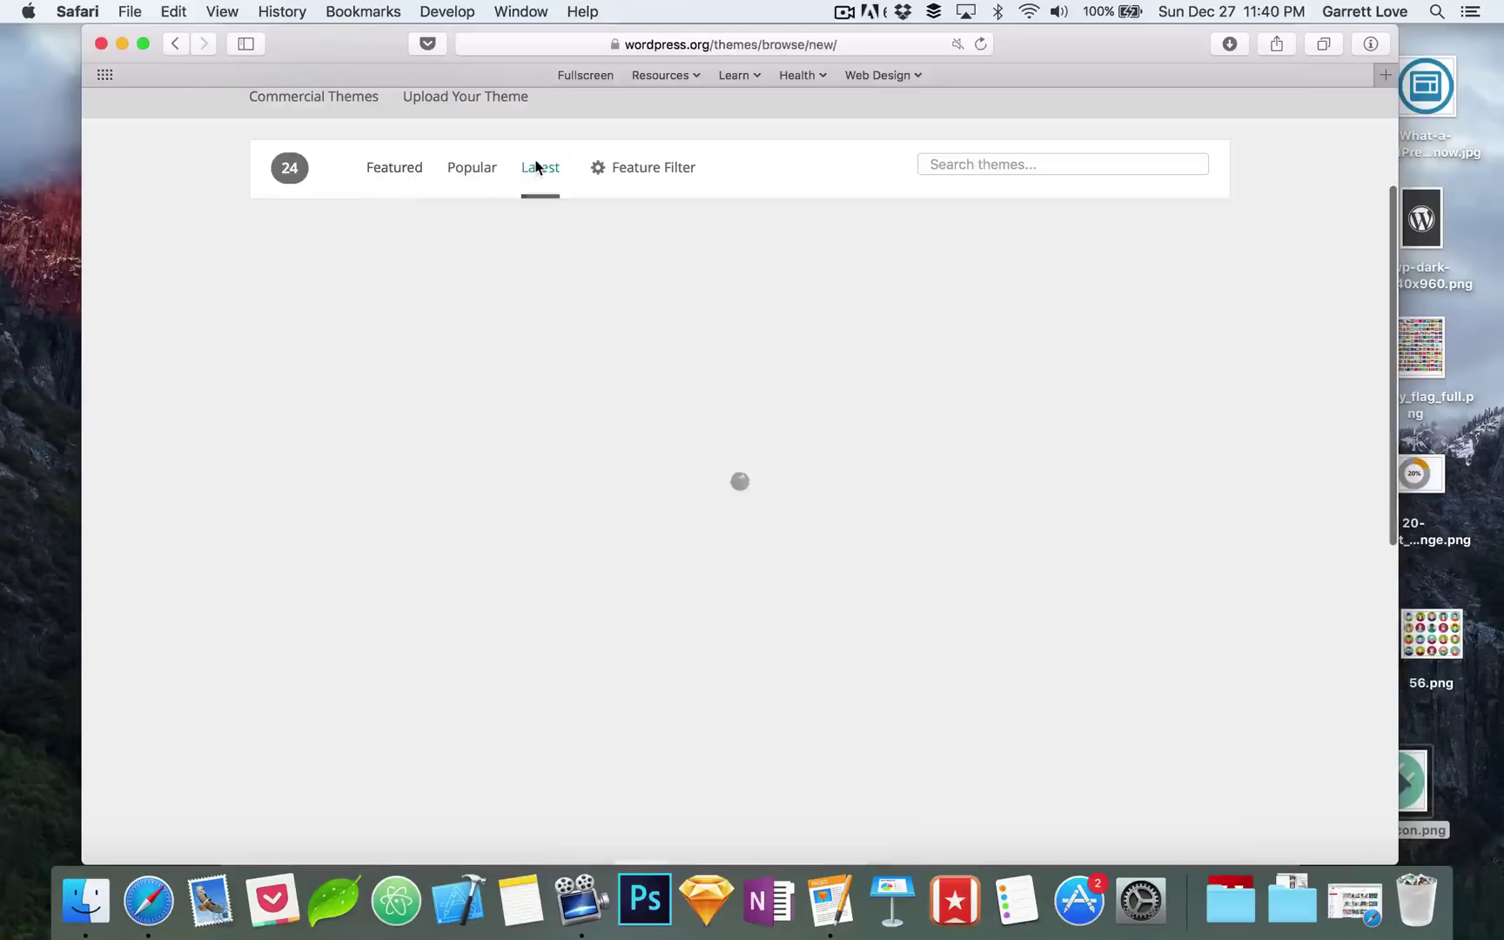
scroll(186, 371, "down", 4)
scroll(186, 371, "down", 20)
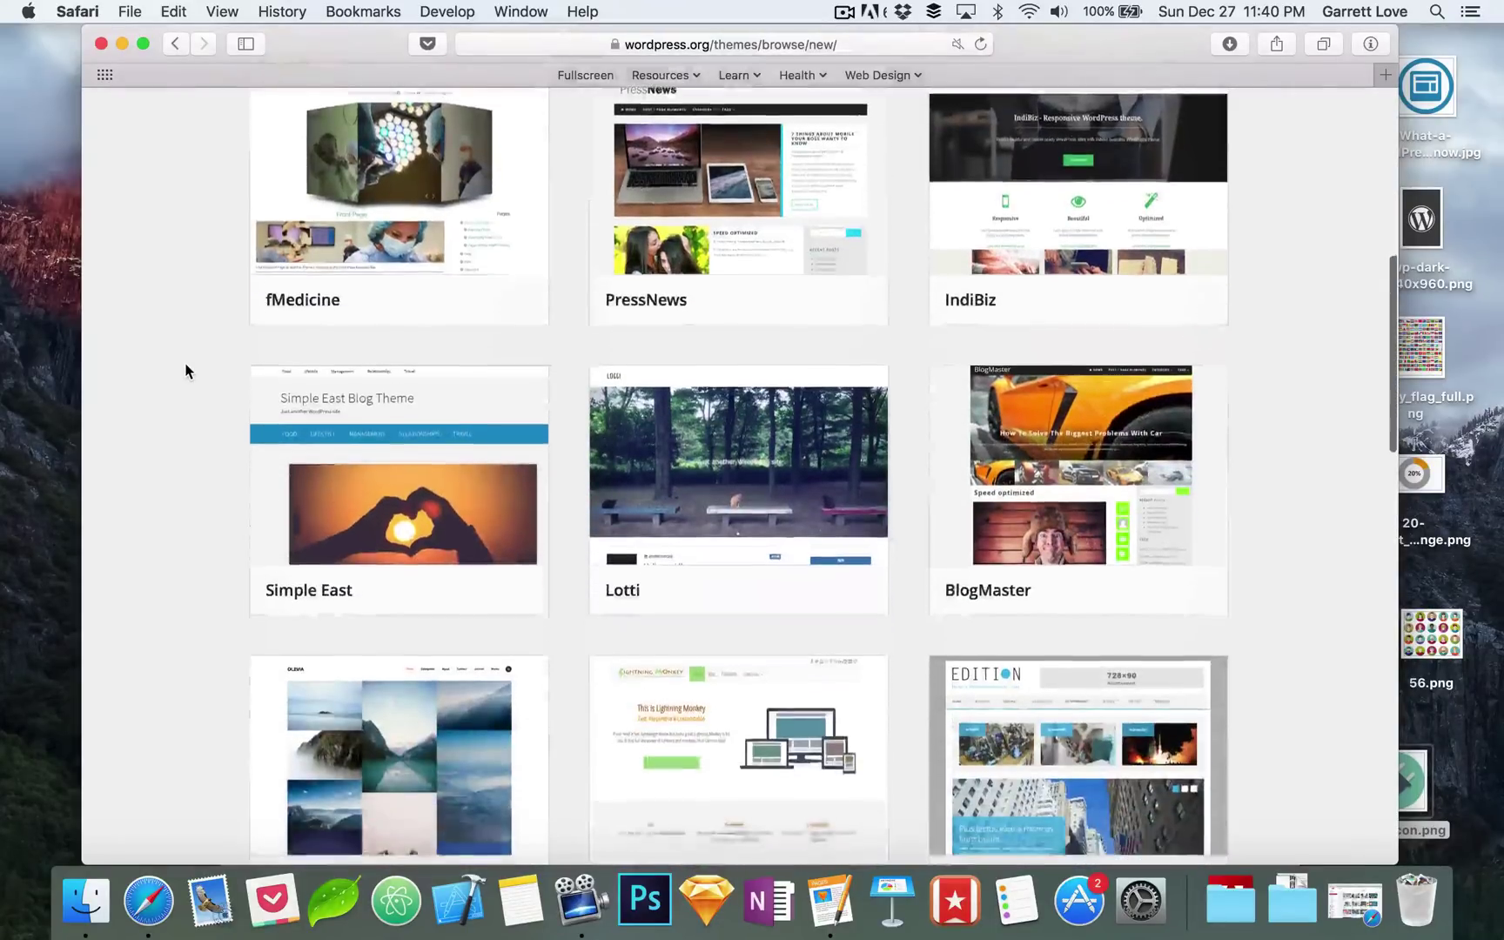
scroll(186, 371, "down", 20)
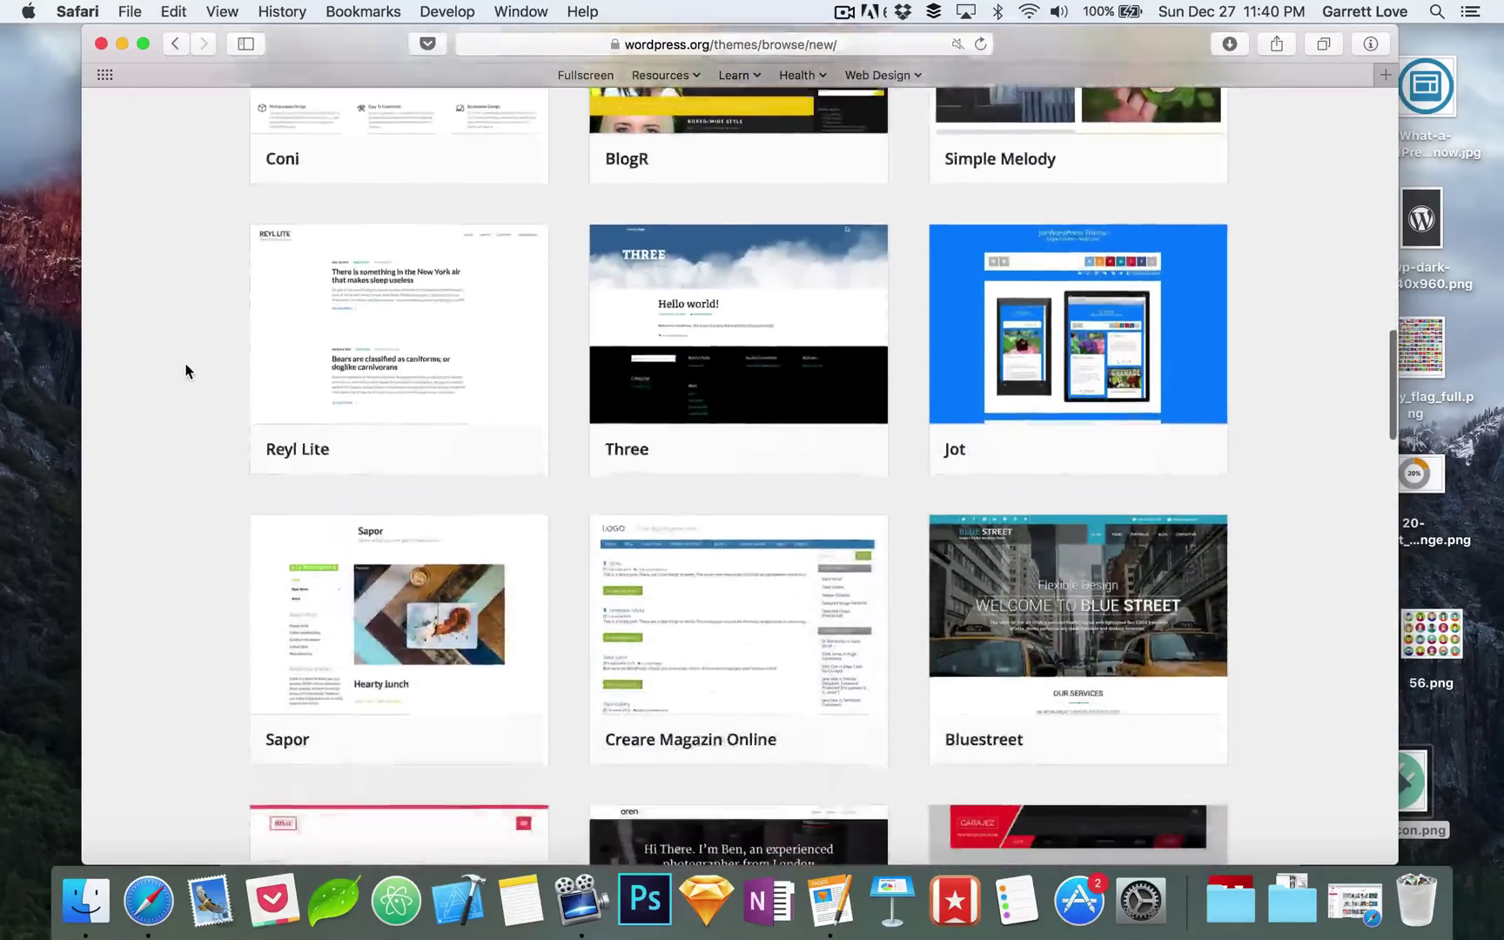
scroll(185, 371, "down", 18)
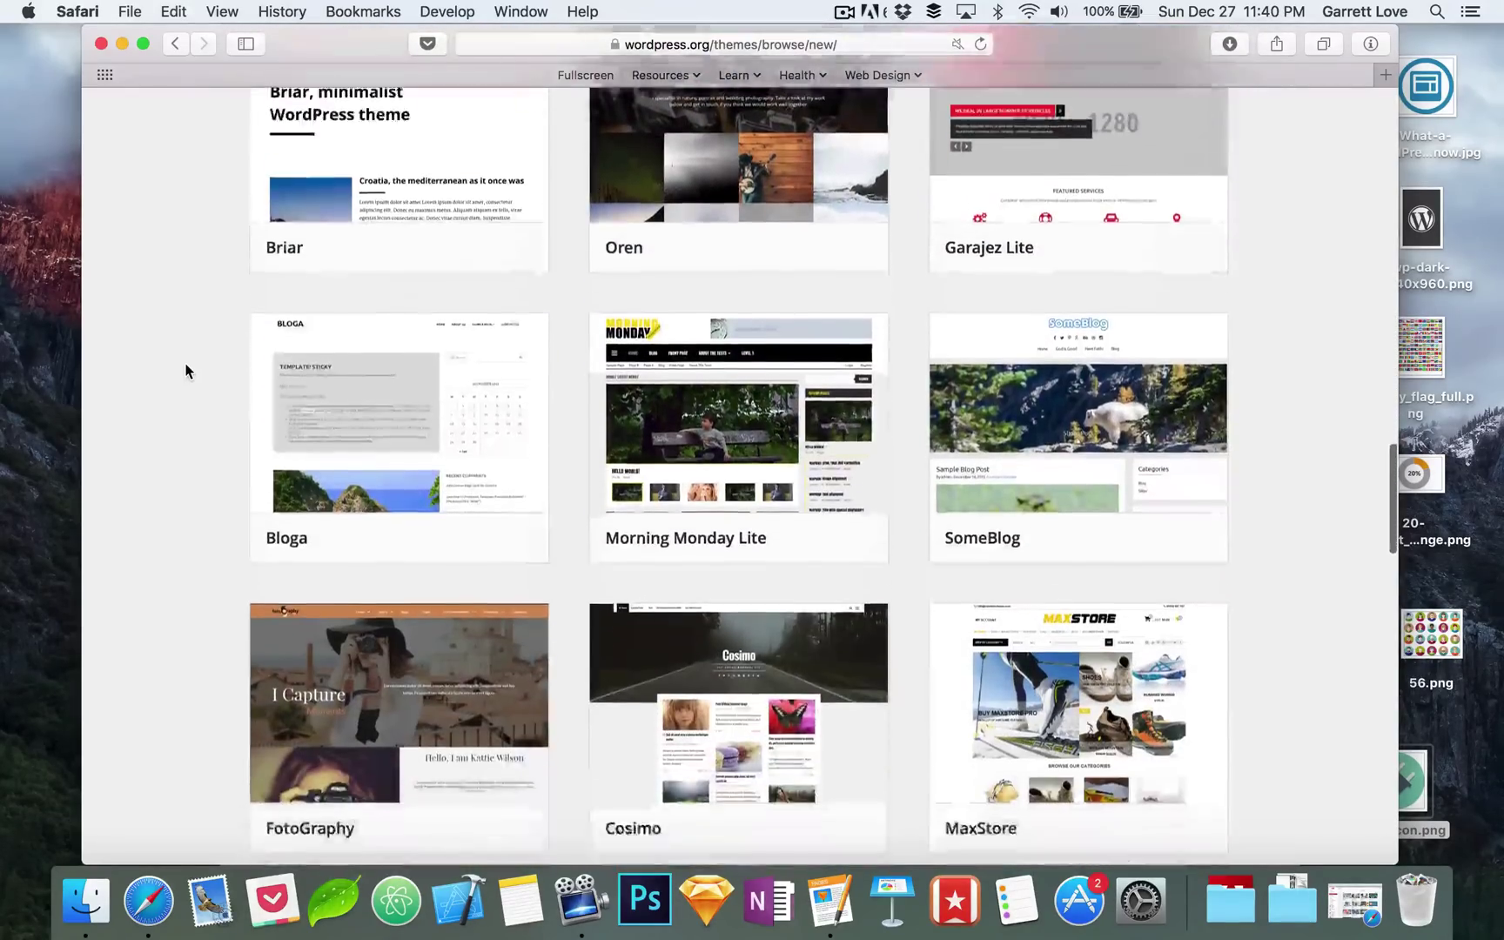
scroll(183, 389, "down", 20)
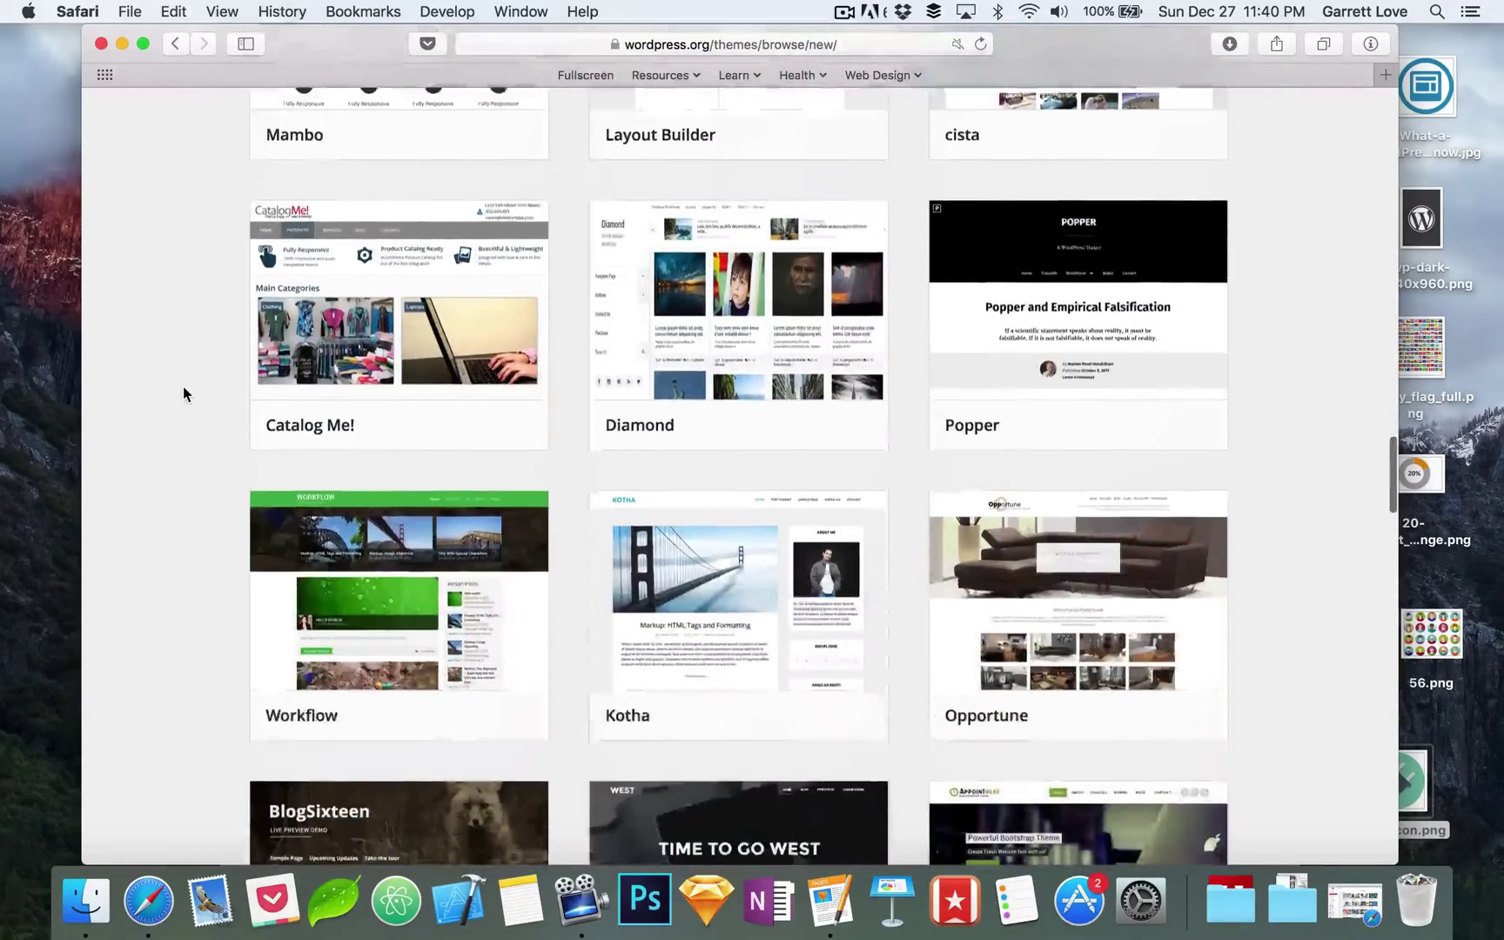
scroll(184, 403, "down", 20)
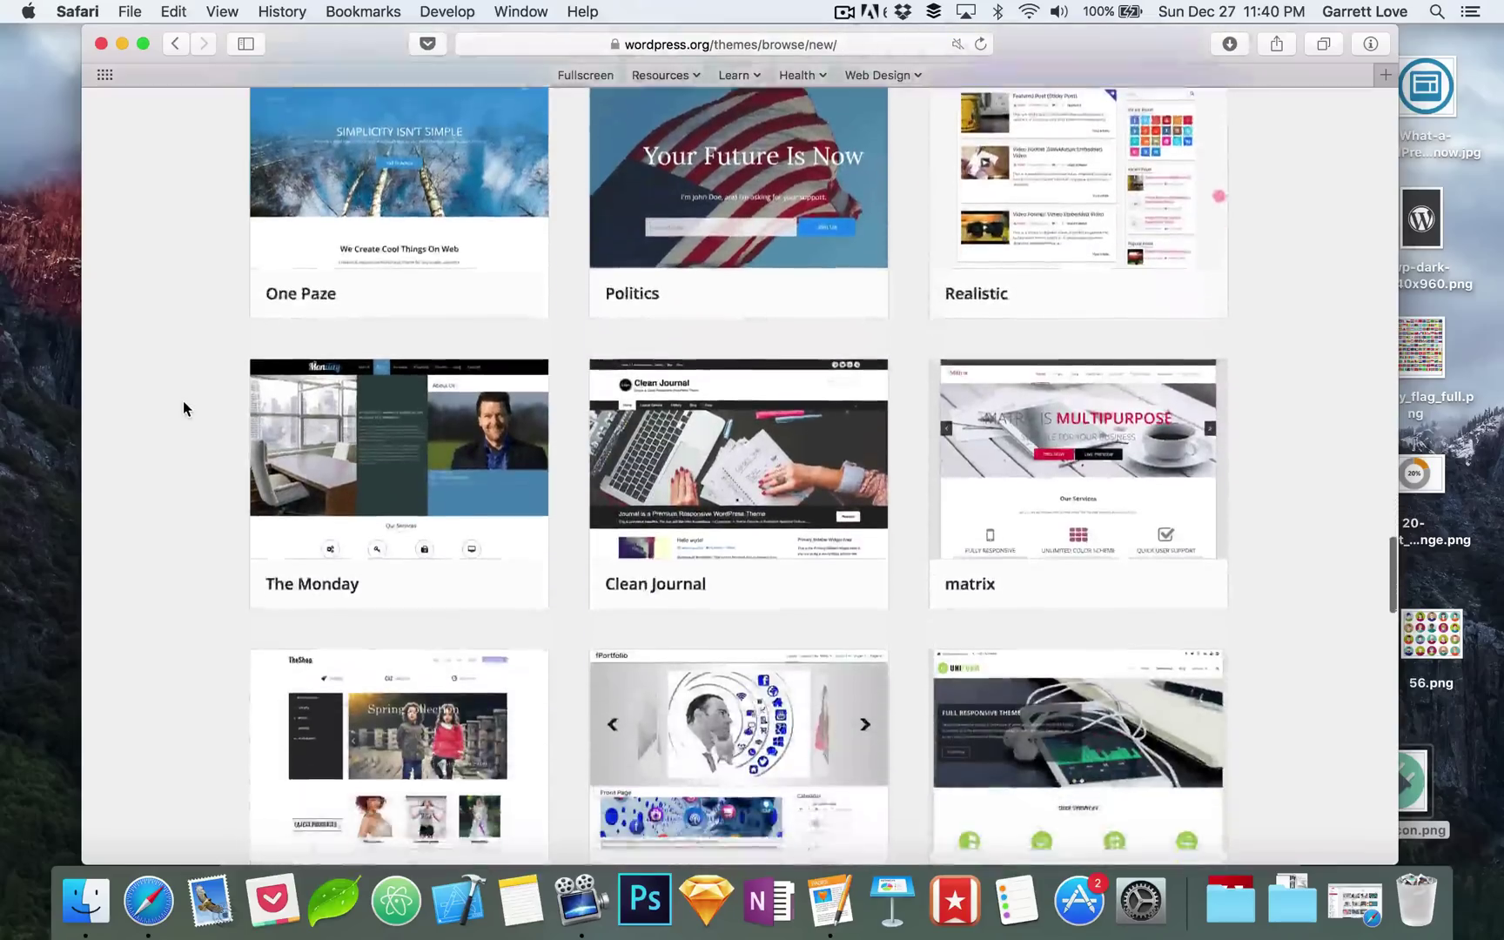
scroll(183, 402, "down", 20)
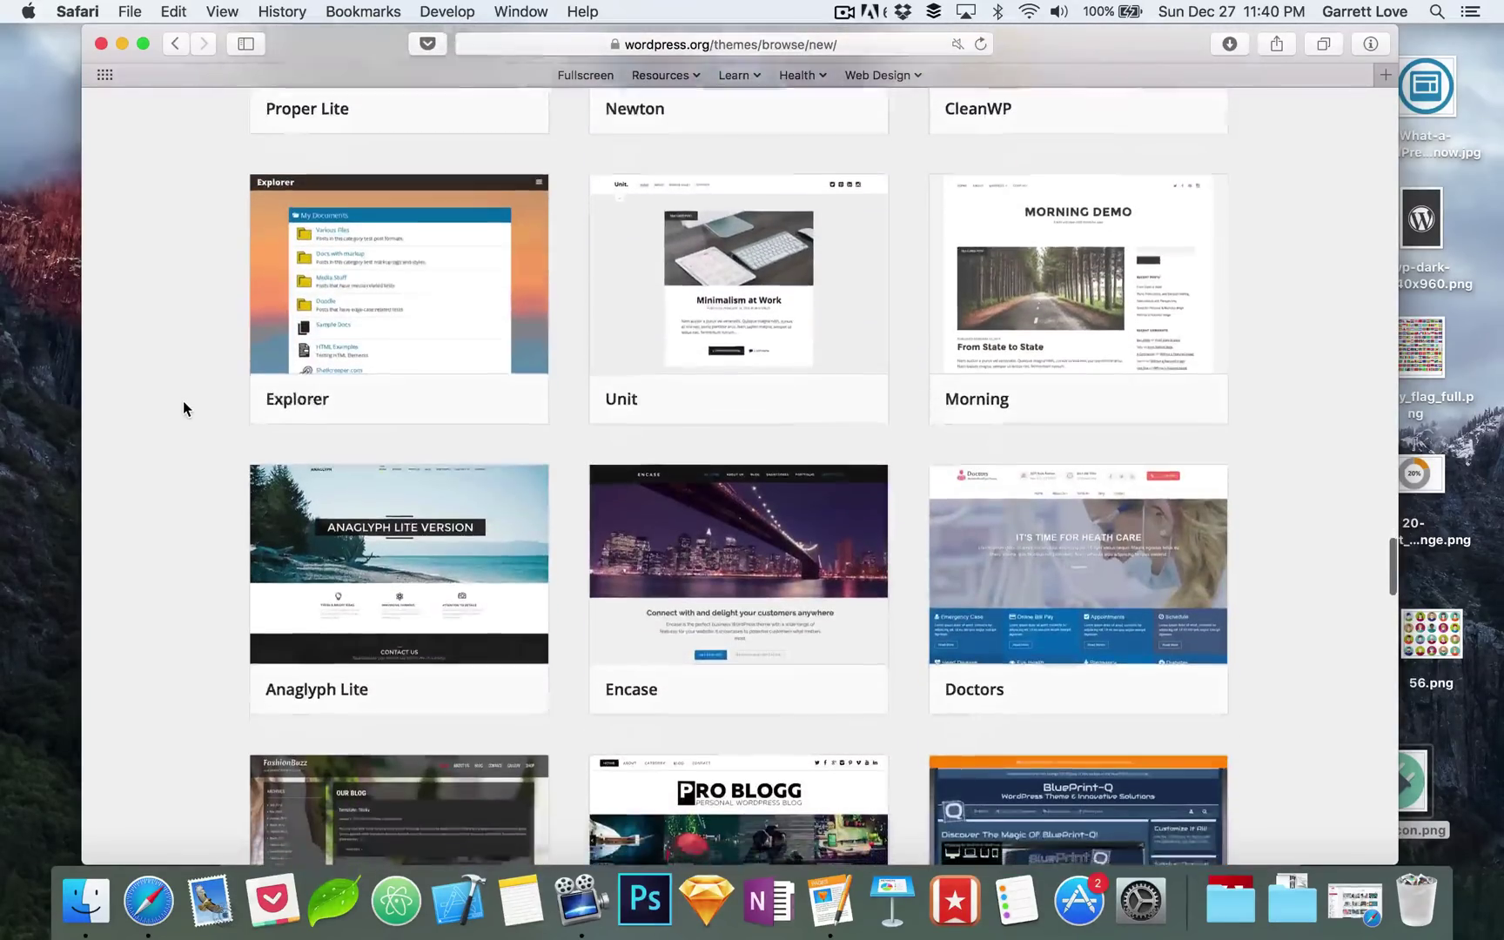
scroll(183, 408, "up", 20)
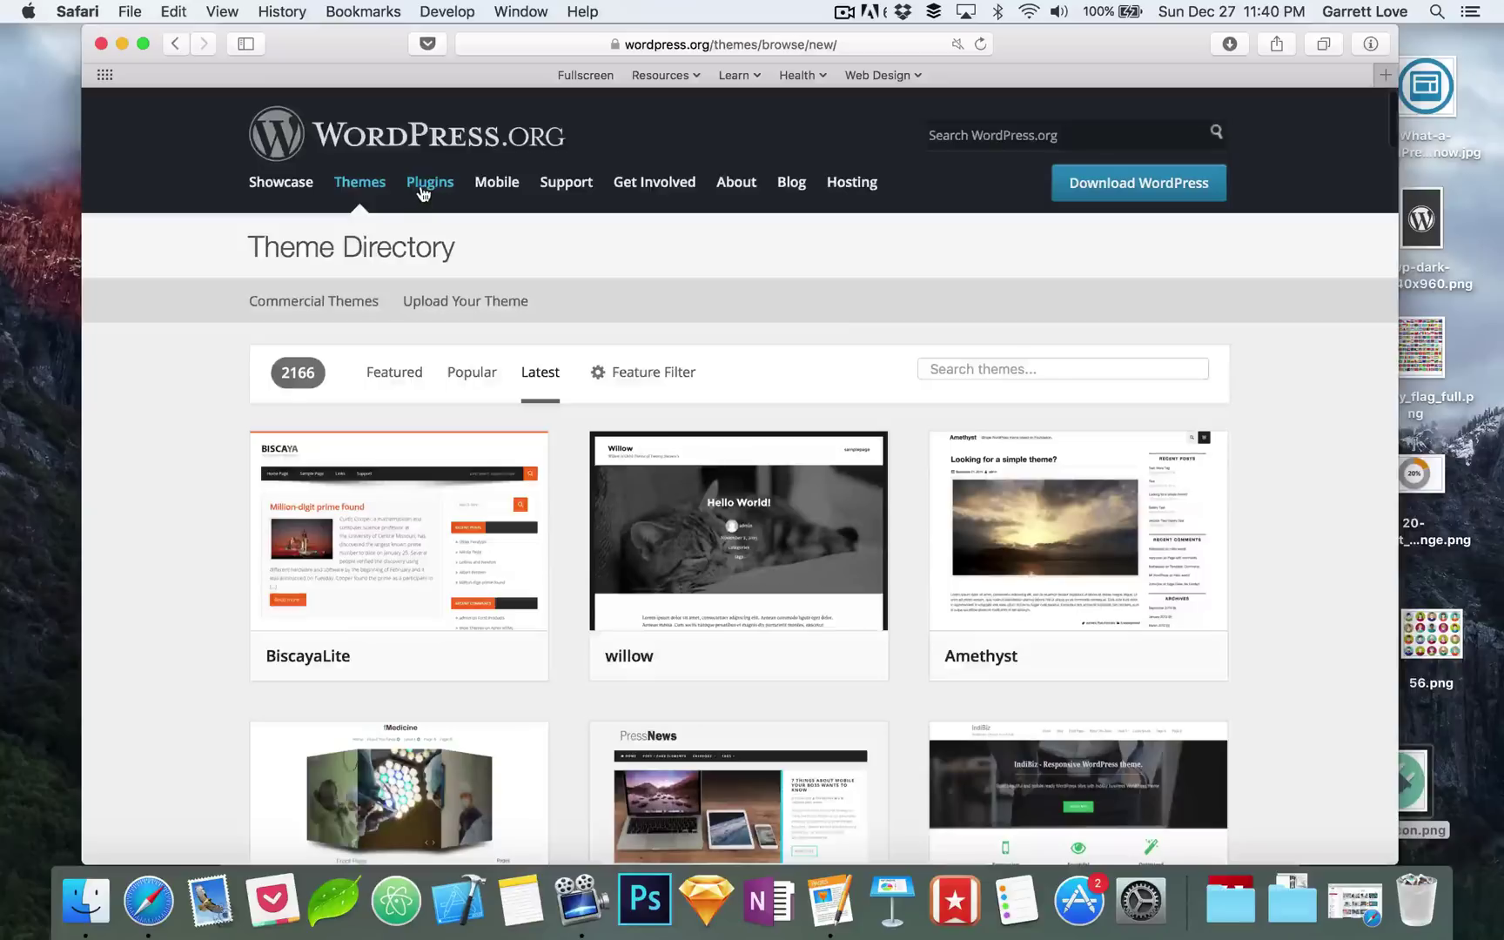
Step: Open the WordPress.org Plugin Directory
left_click(425, 187)
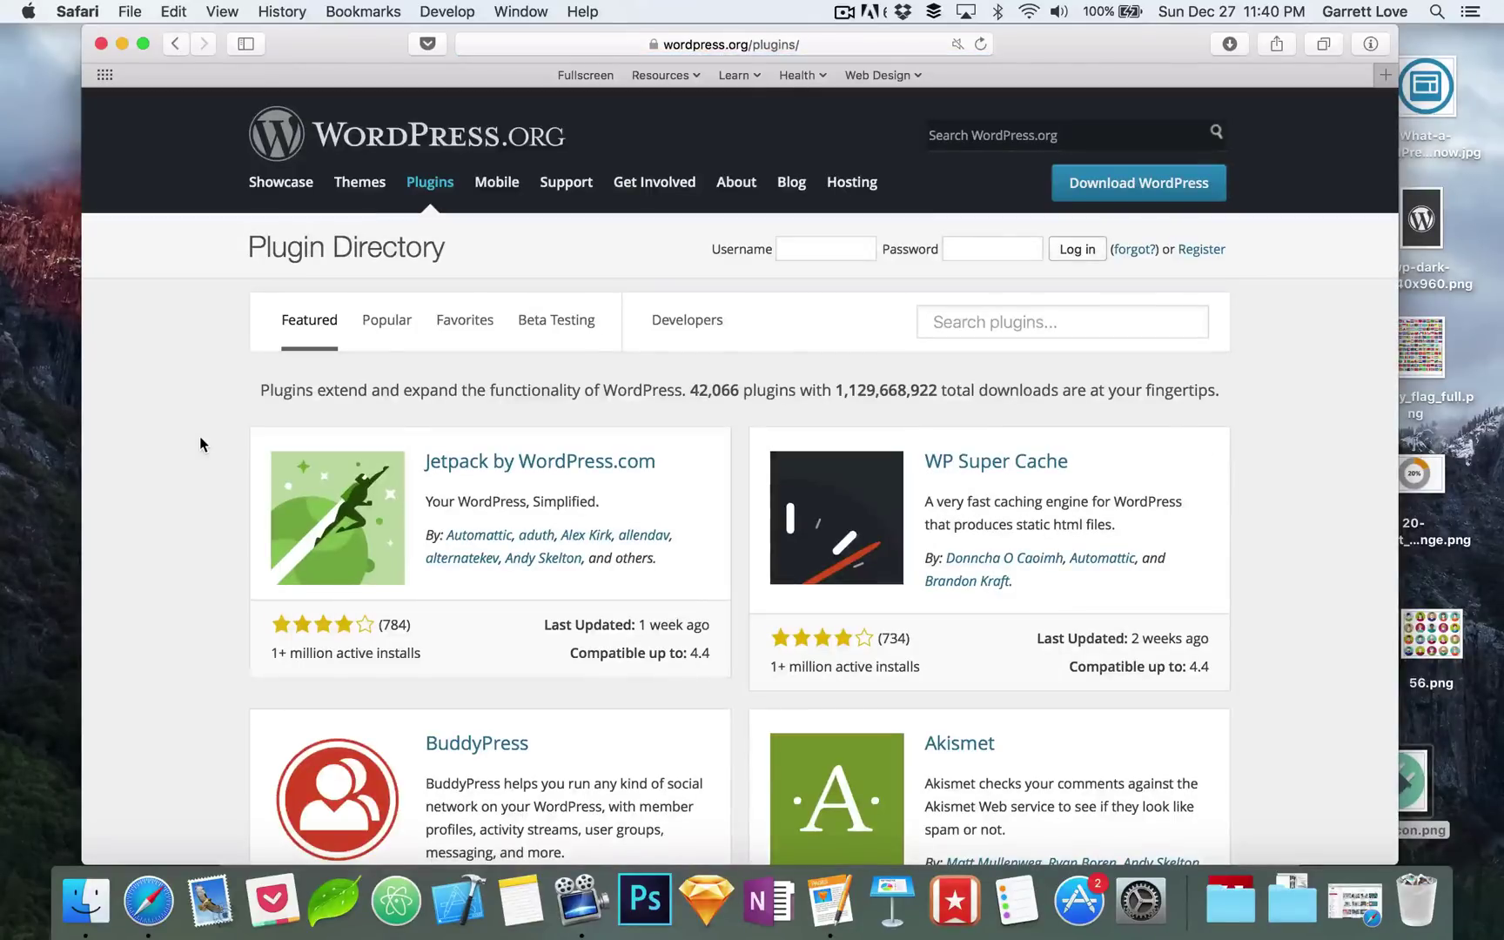
scroll(200, 444, "down", 7)
scroll(200, 444, "up", 2)
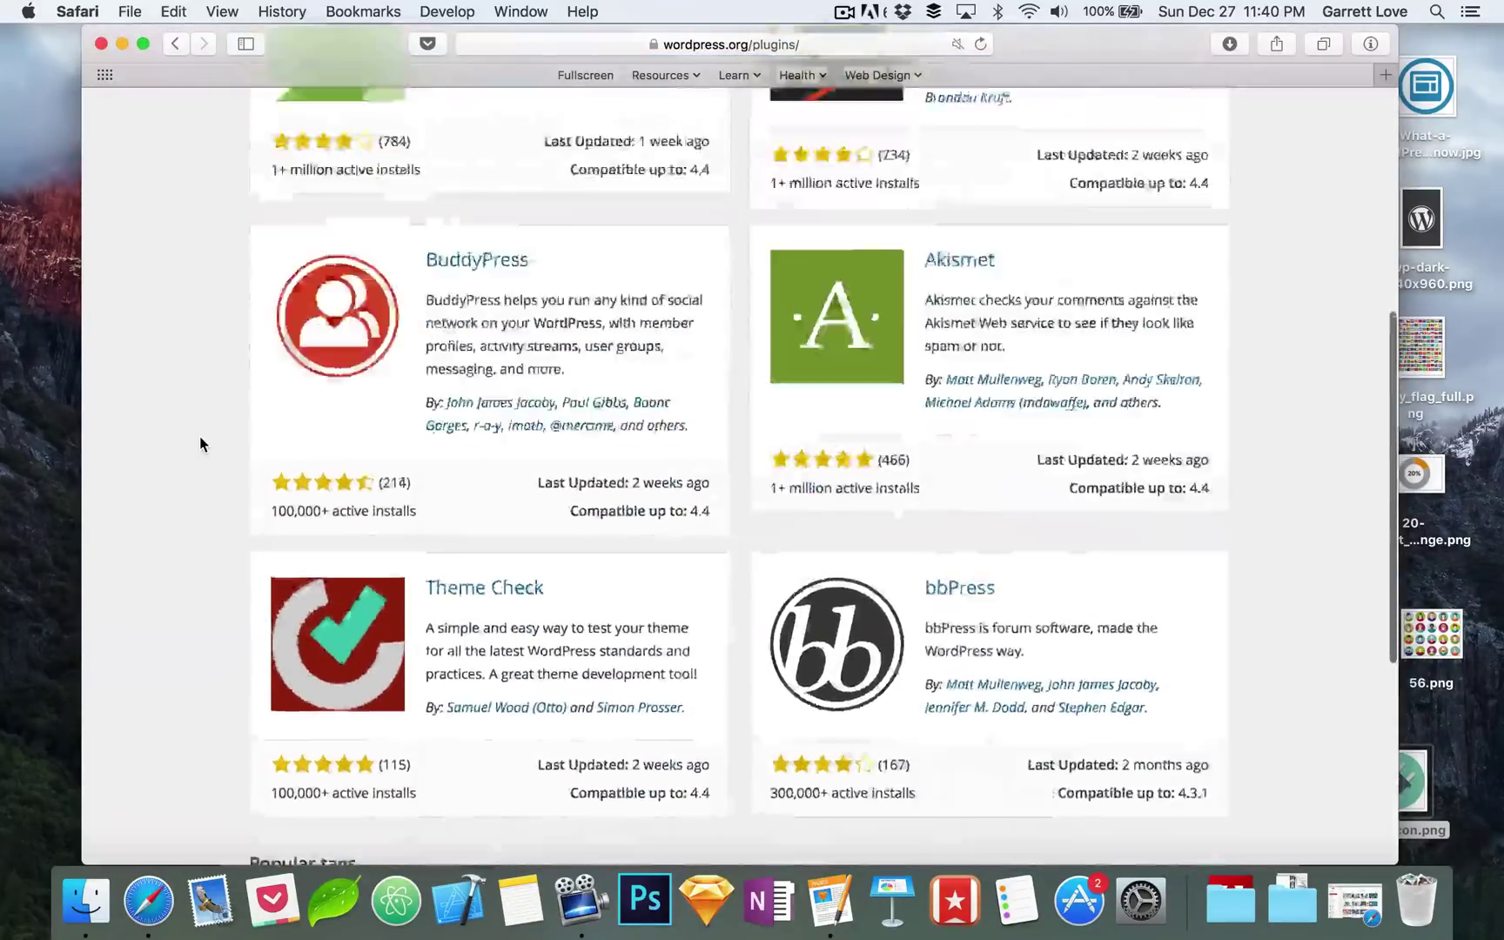
scroll(200, 438, "up", 10)
Step: List the popular plugins and scroll past Yoast SEO, Jetpack, WooCommerce and Wordfence Security
left_click(388, 320)
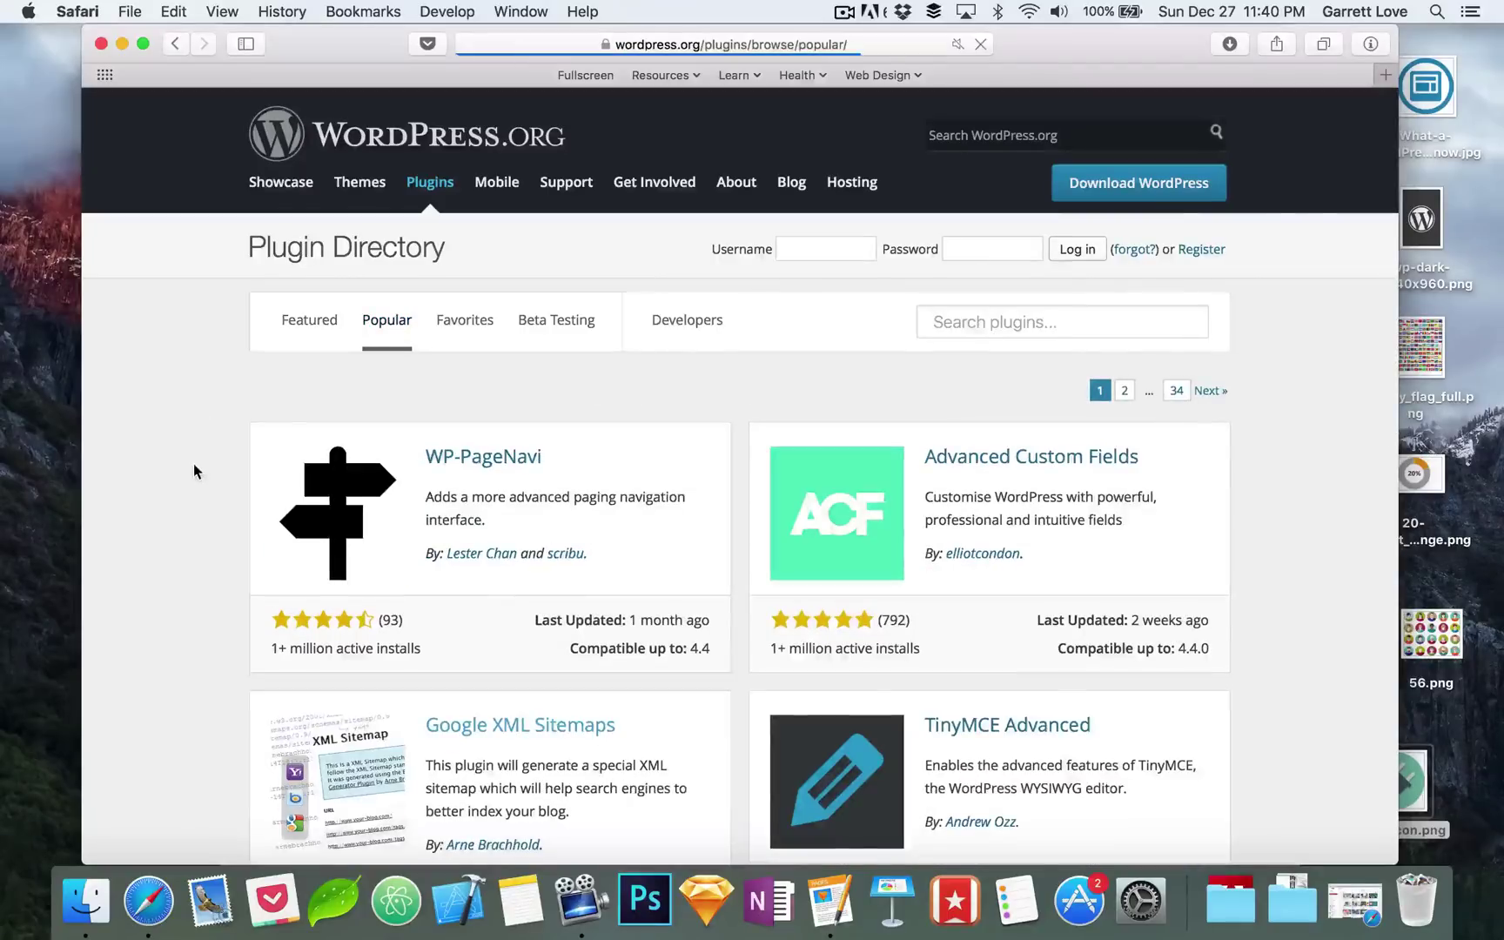
scroll(193, 471, "down", 8)
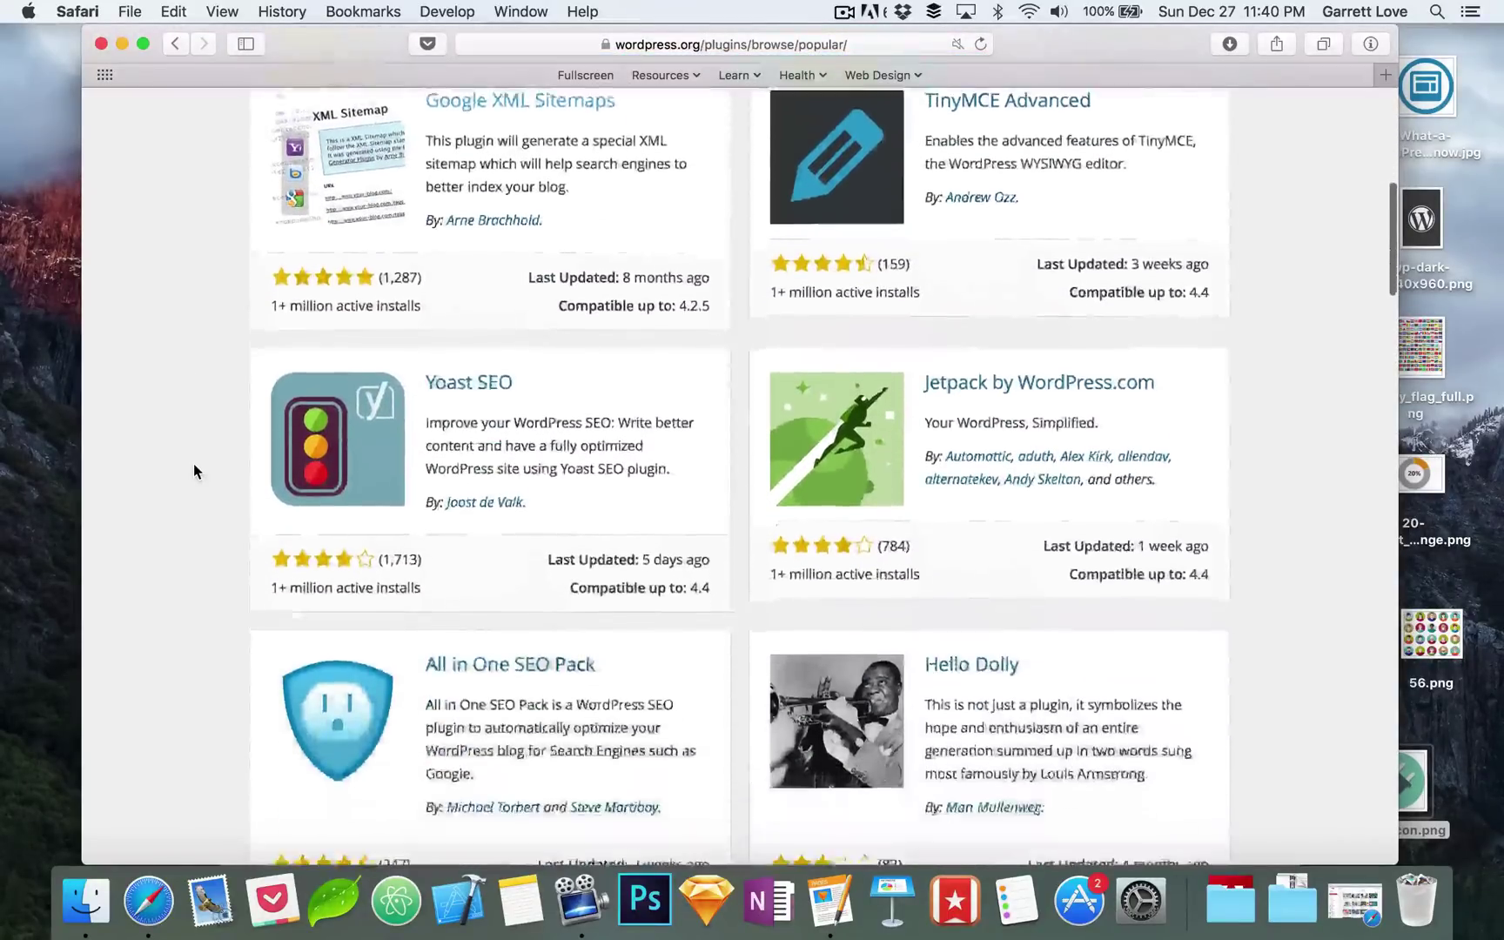
scroll(193, 471, "down", 3)
scroll(194, 471, "up", 5)
scroll(193, 471, "down", 5)
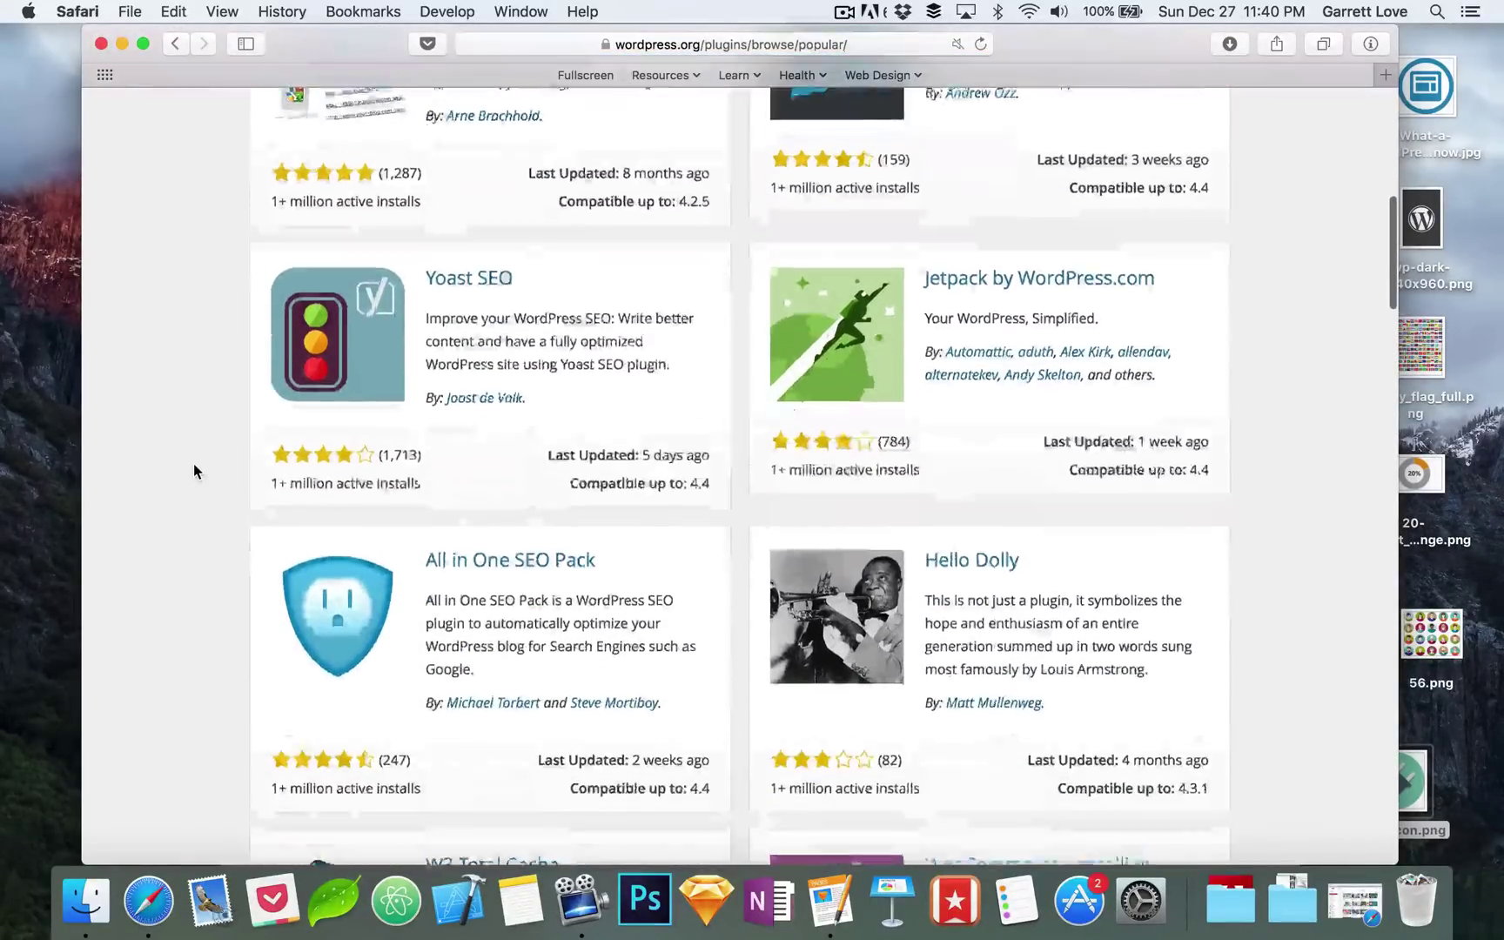
scroll(193, 471, "down", 5)
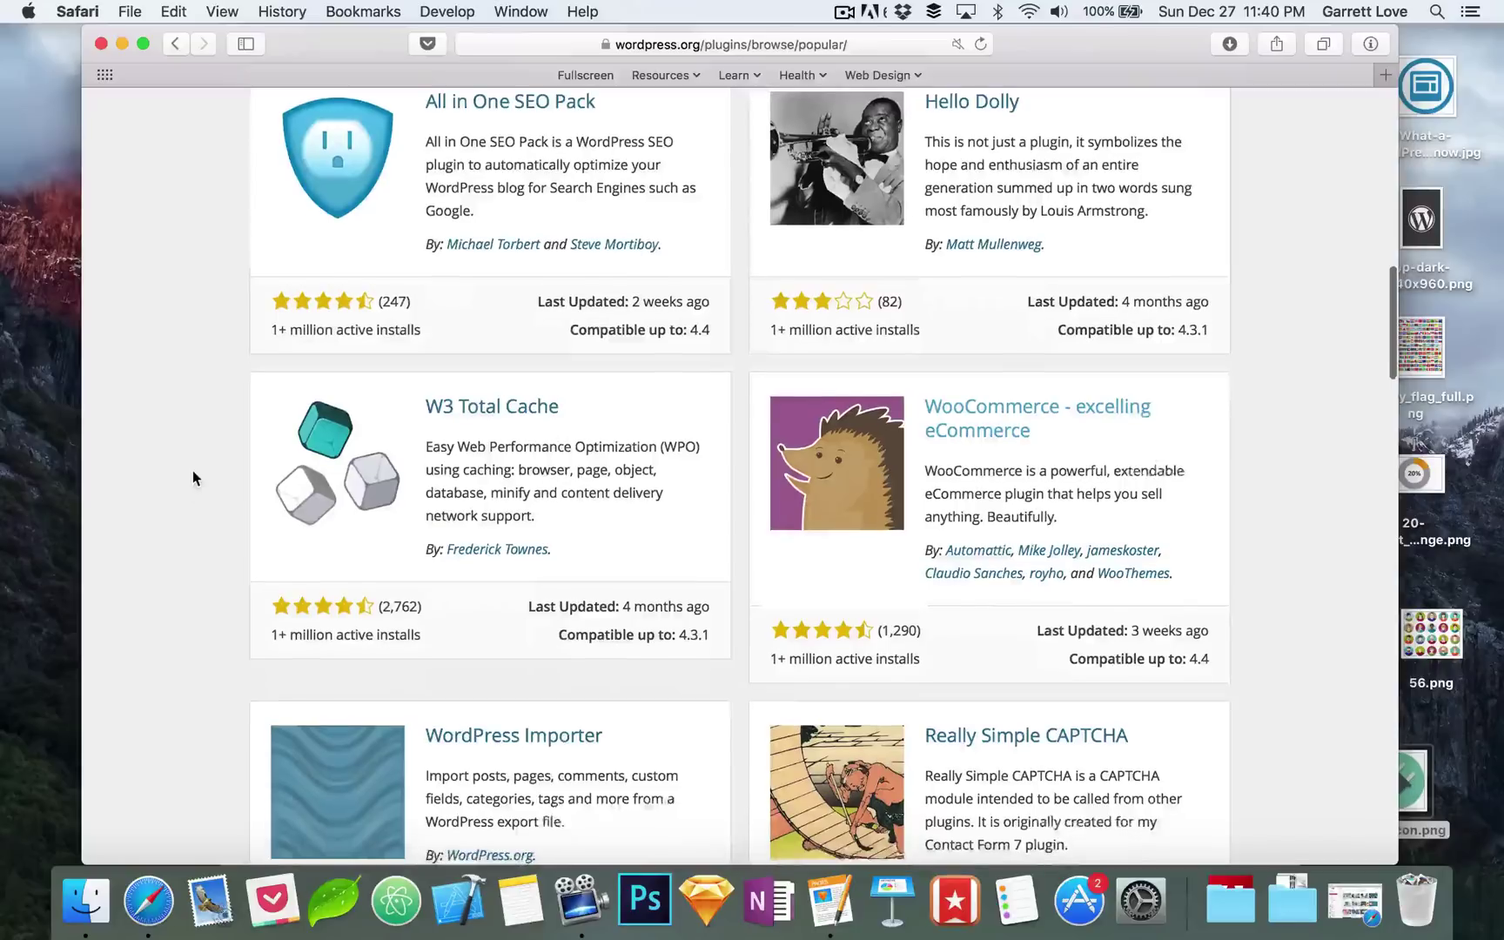
scroll(189, 503, "down", 15)
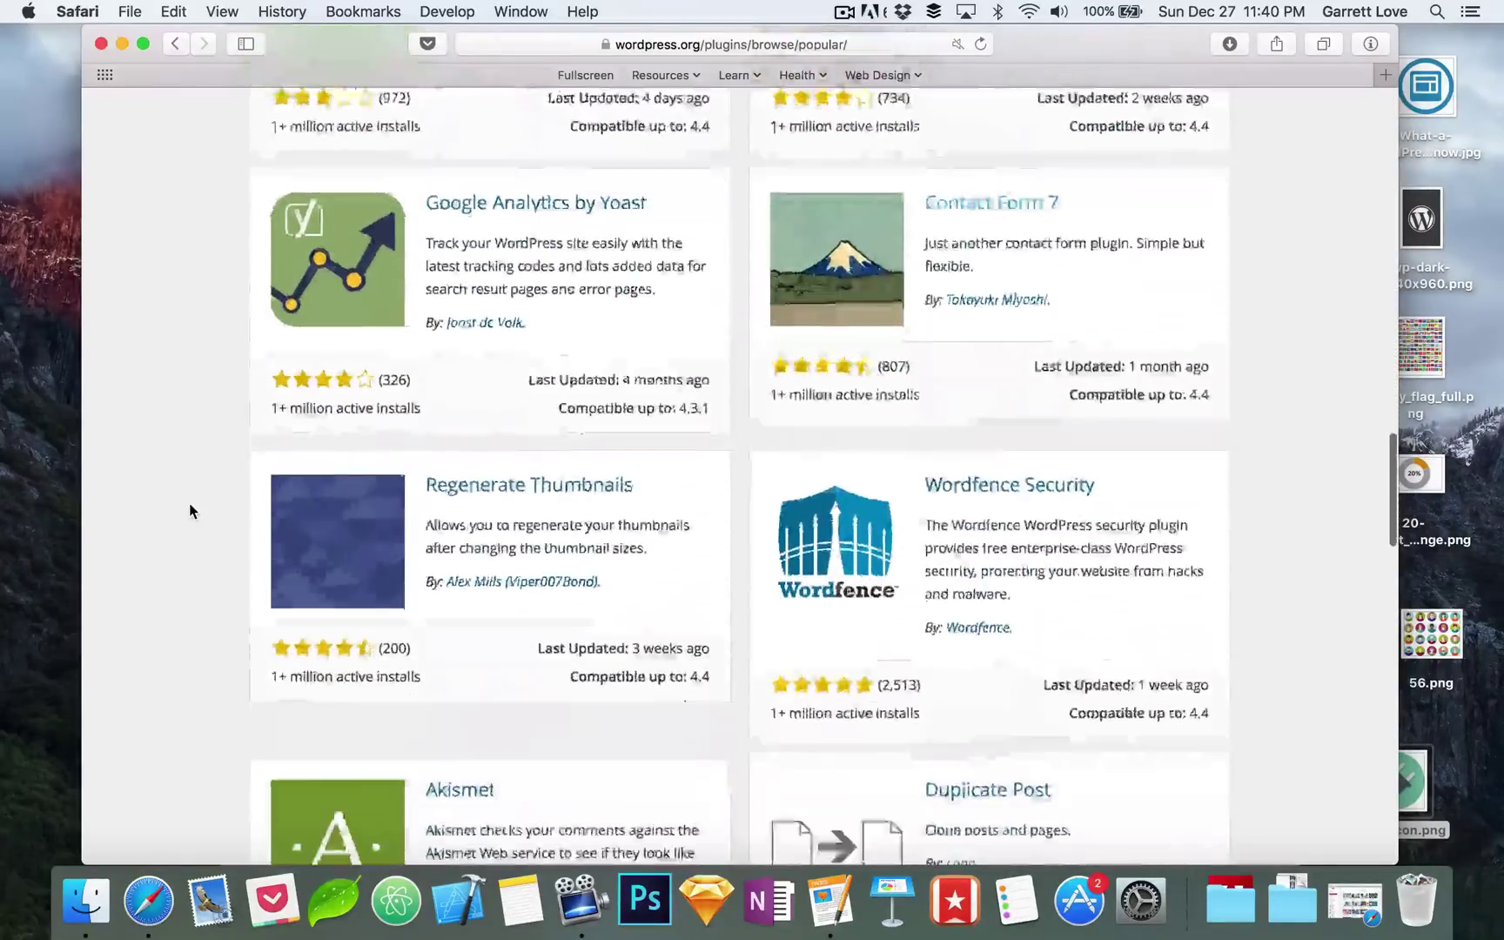
scroll(189, 511, "down", 15)
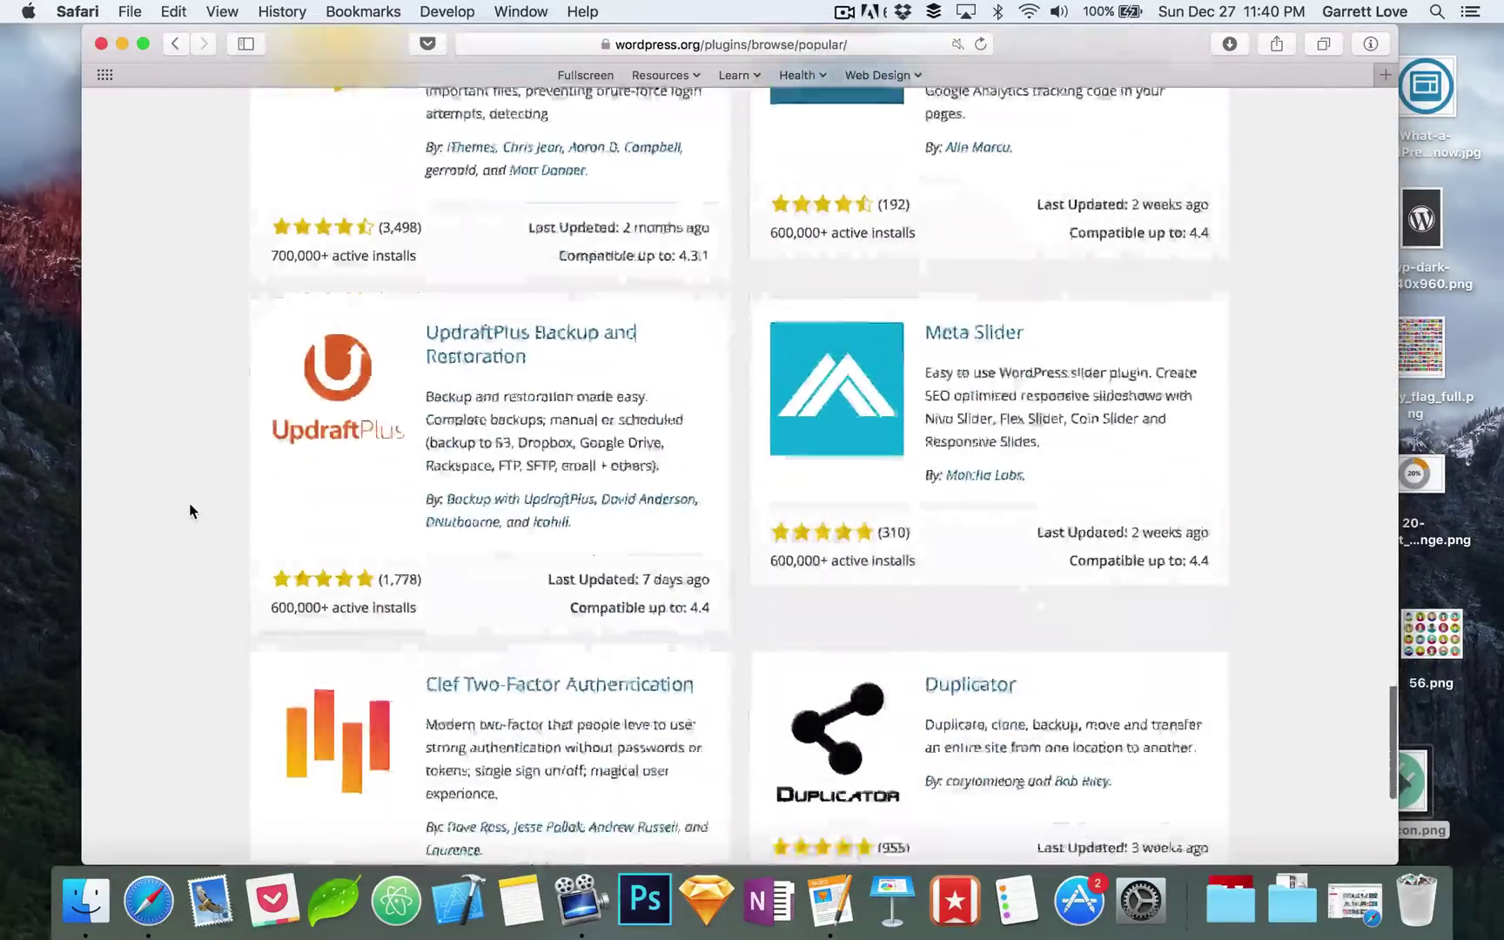
scroll(189, 505, "down", 8)
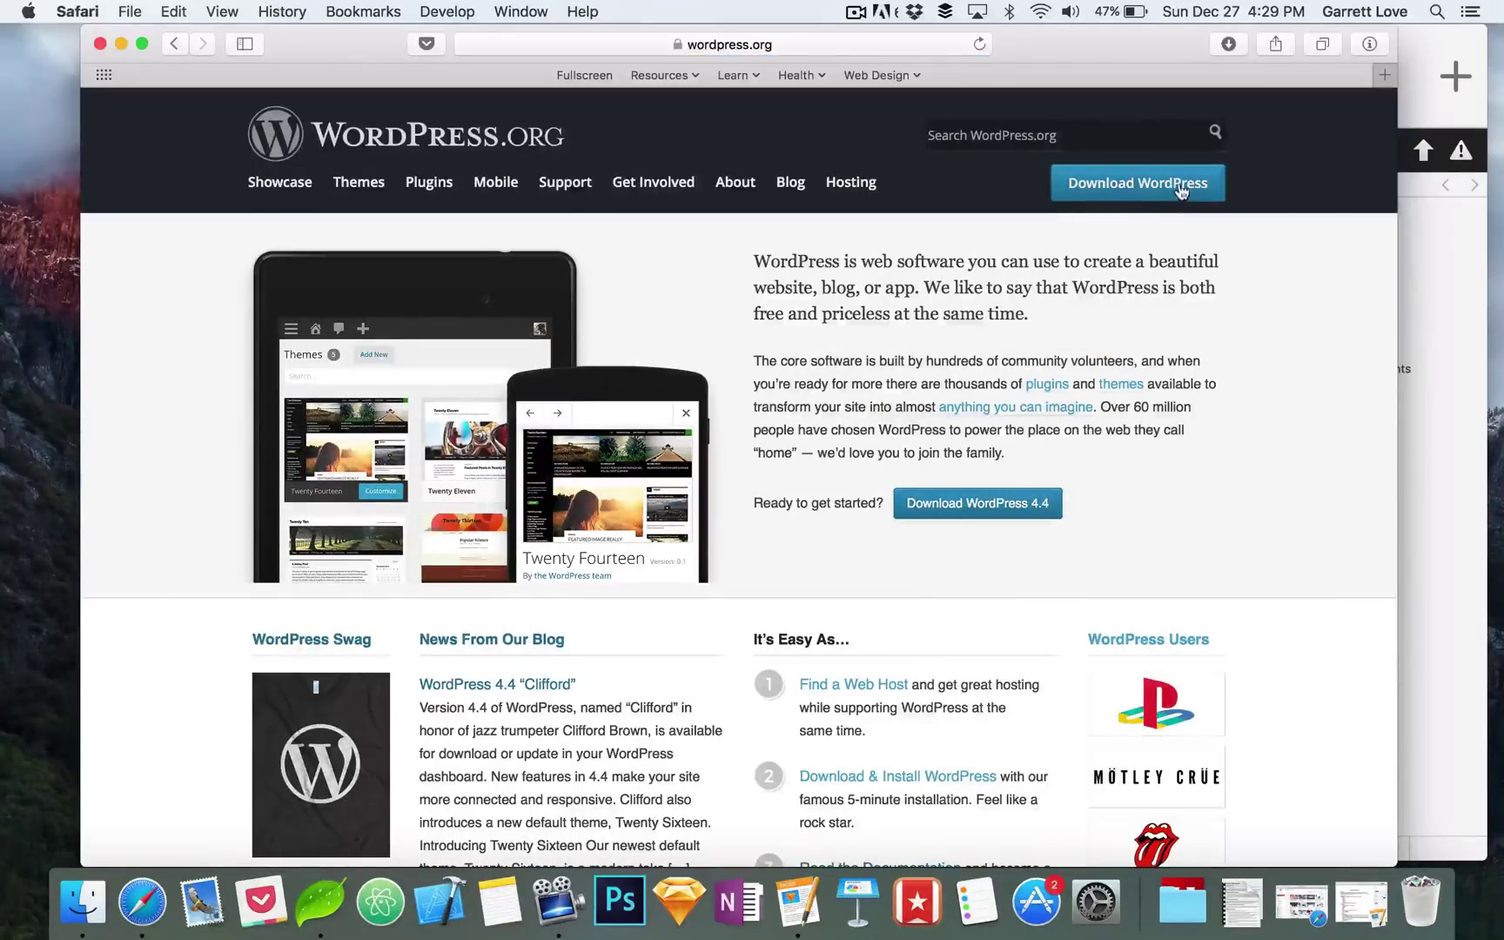
Step: Download the WordPress 4.4 zip from the Download WordPress page
left_click(972, 517)
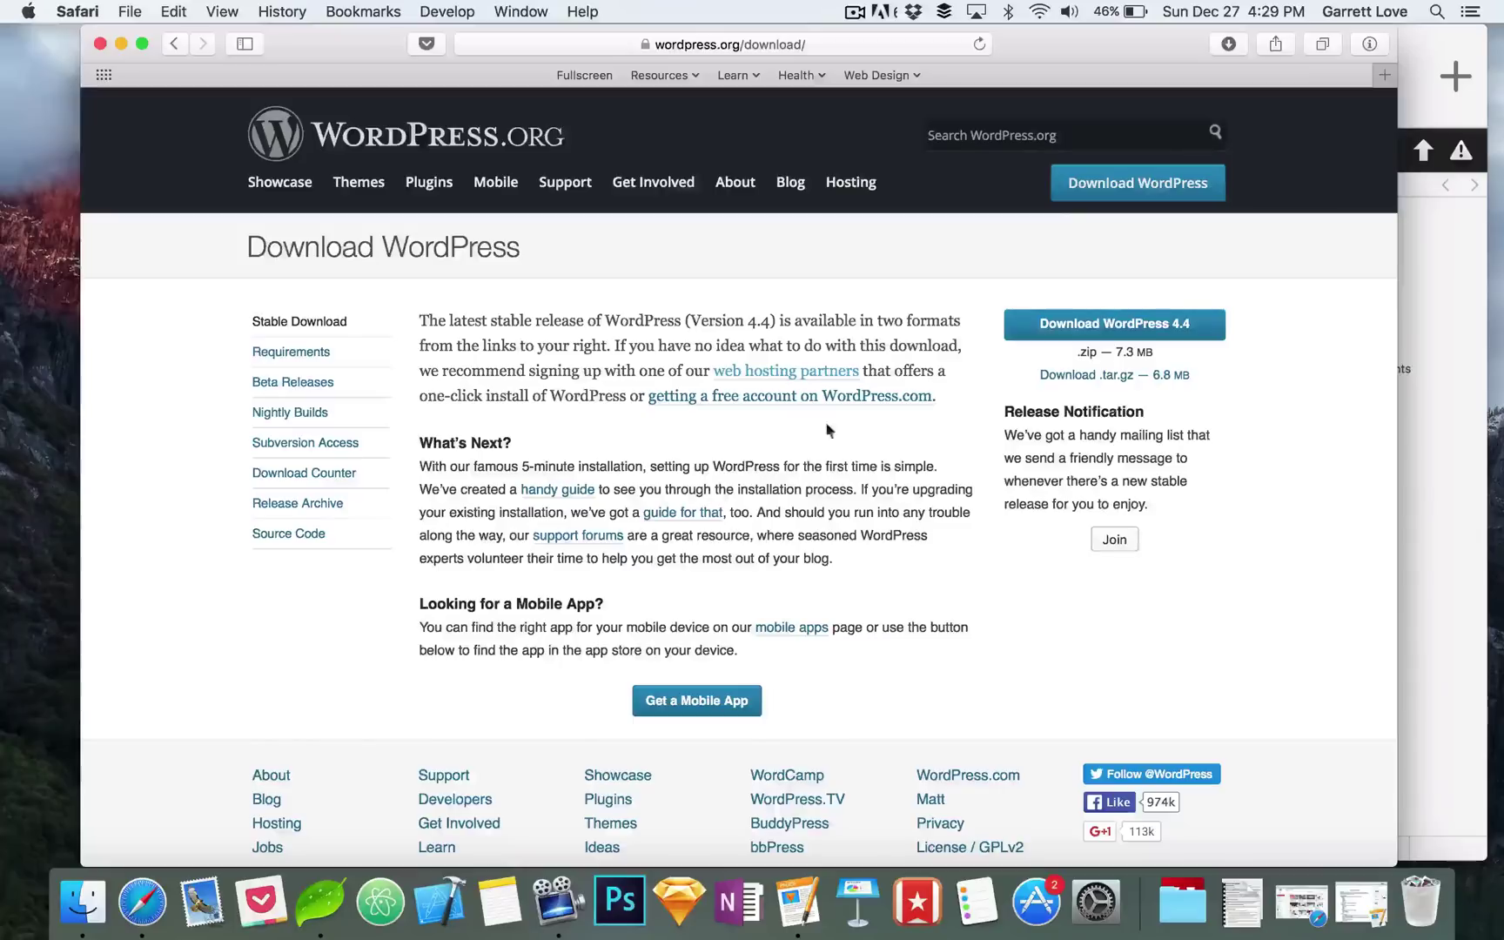
left_click(1098, 324)
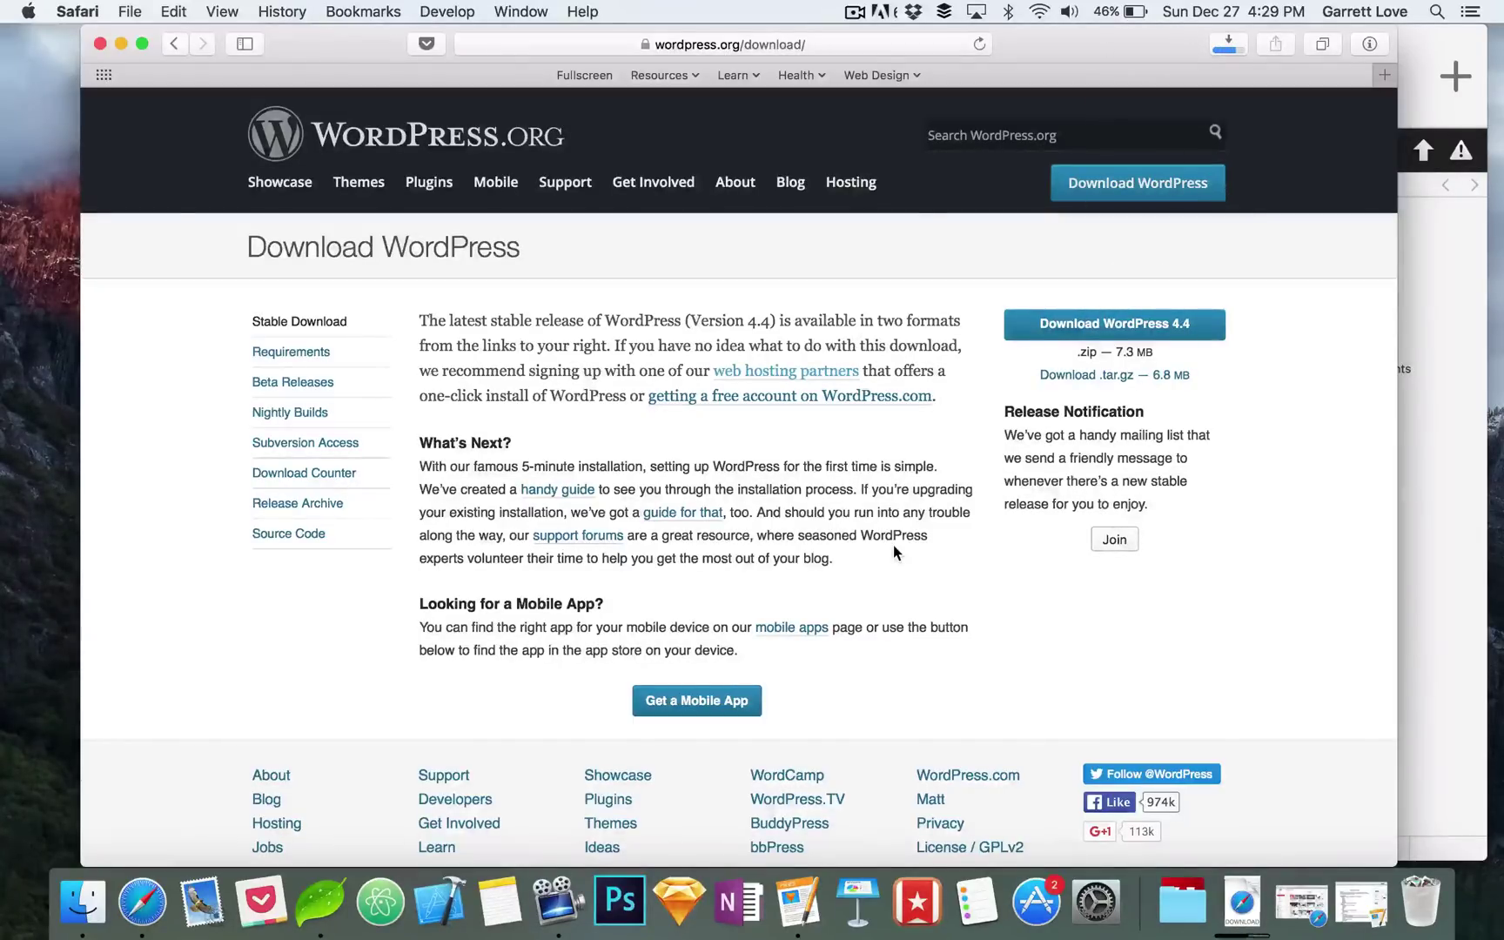
Step: Unpack wordpress-4.4.zip from Downloads and open the extracted wordpress folder
left_click(1241, 910)
left_click(1252, 818)
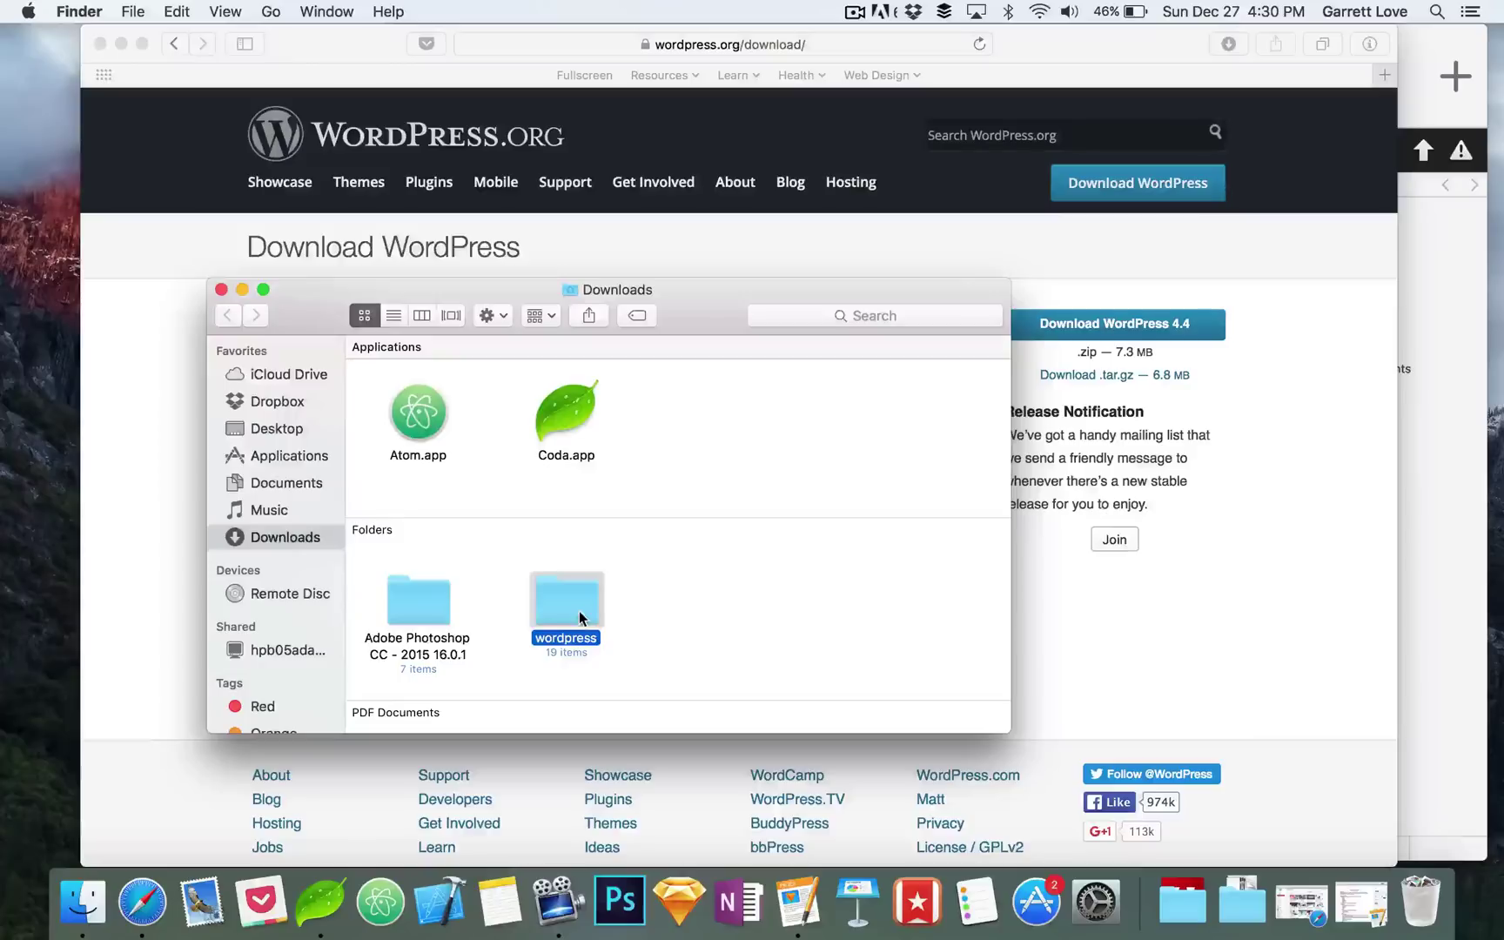
left_click(688, 614)
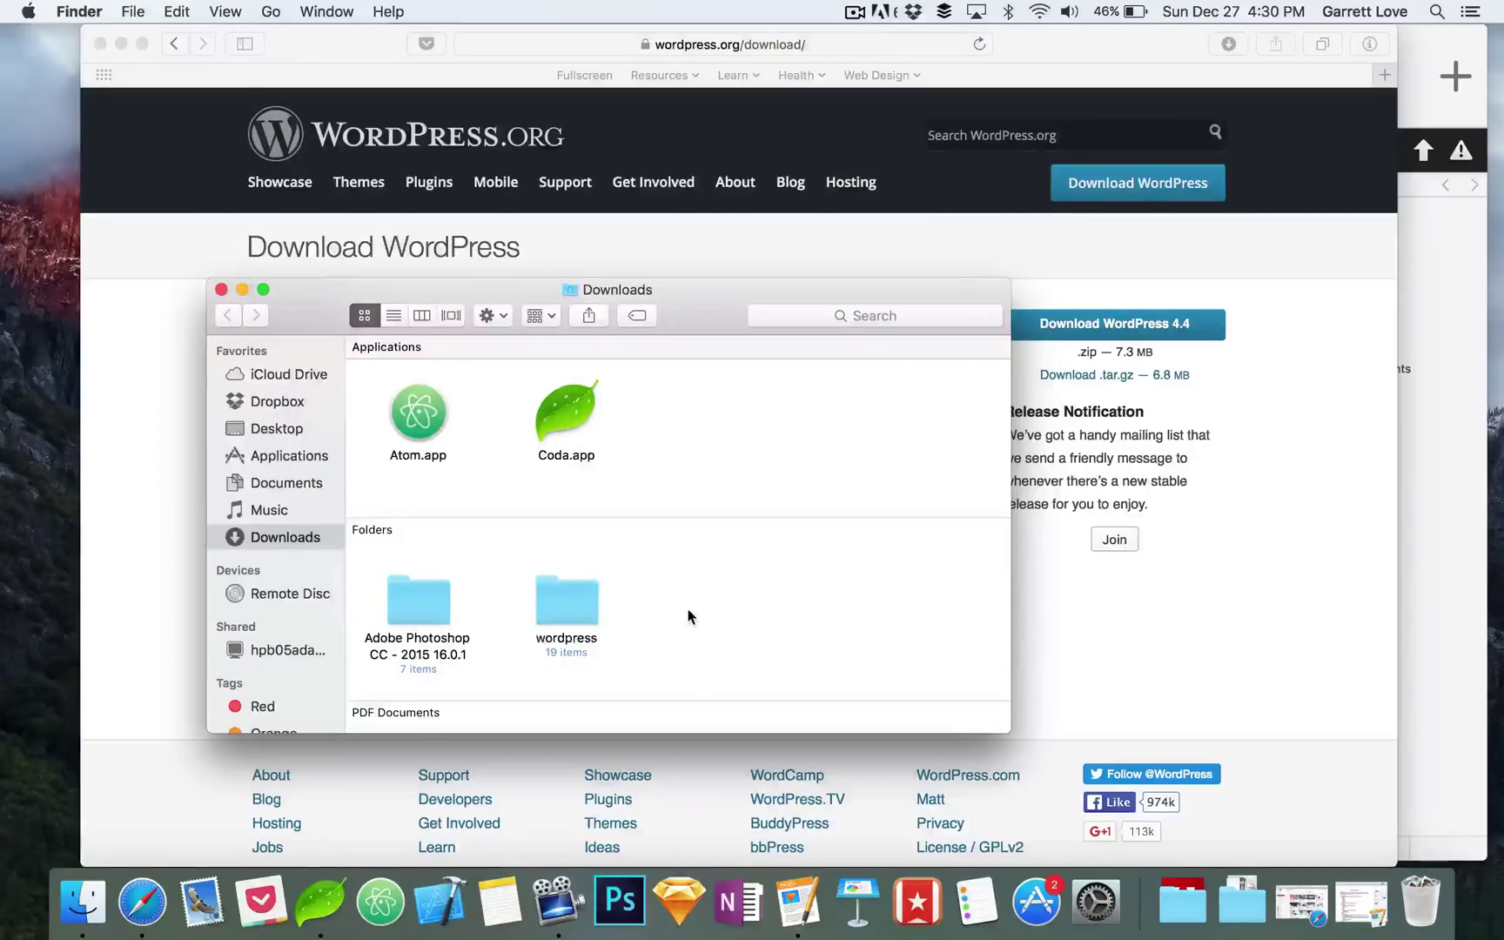
double_click(557, 612)
Step: Look over the wordpress folder's files, move its window left, and bring Coda forward
scroll(516, 439, "down", 5)
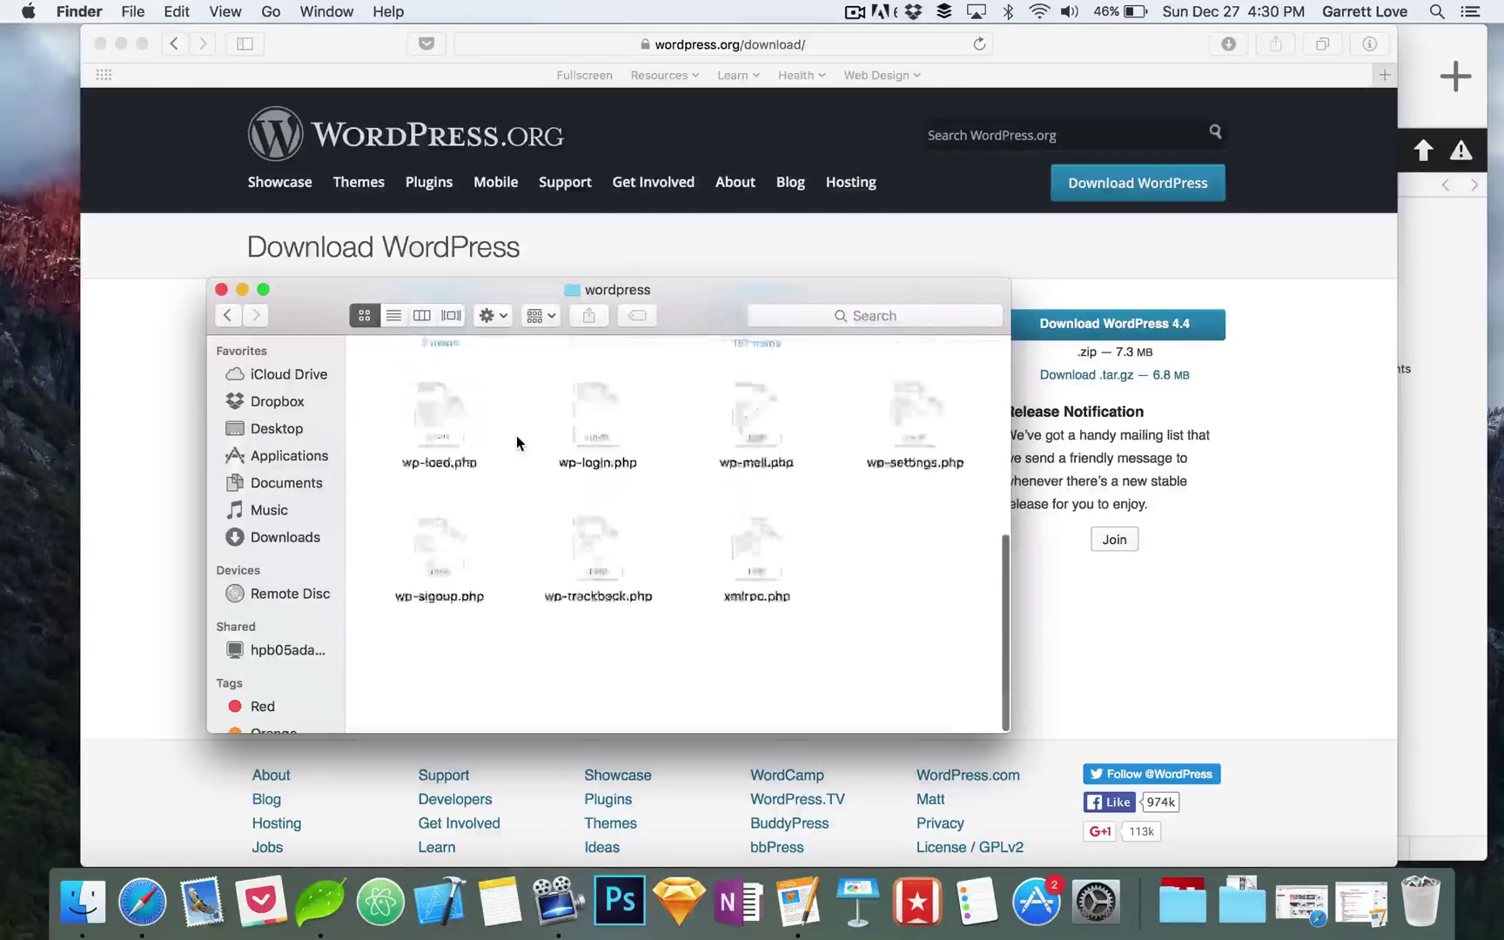
scroll(516, 436, "up", 5)
scroll(516, 436, "down", 4)
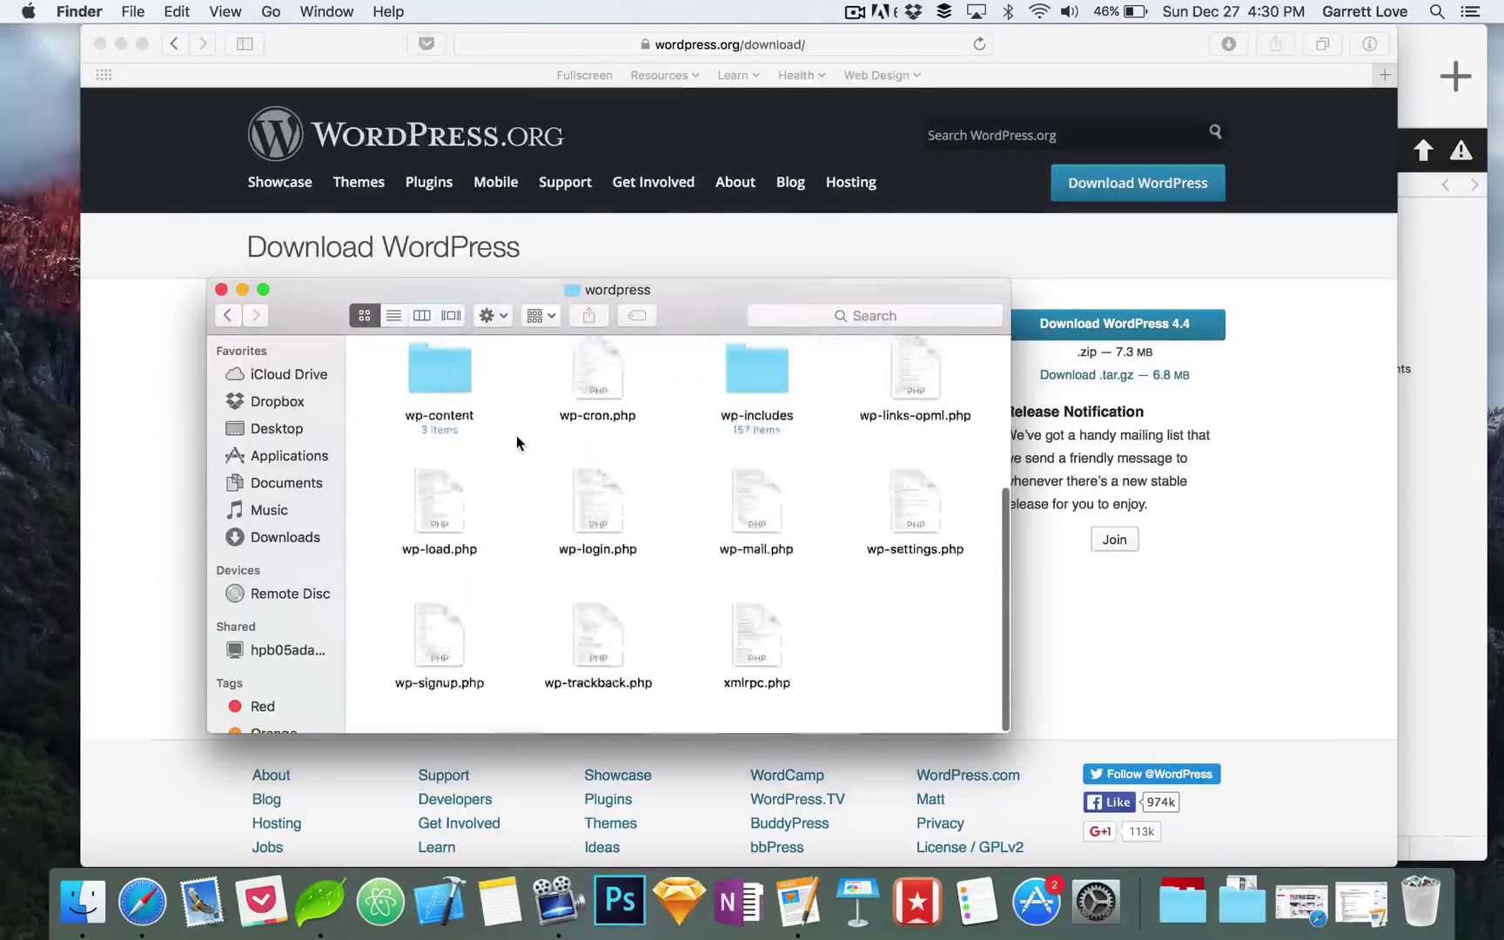
scroll(517, 435, "up", 4)
scroll(517, 510, "down", 2)
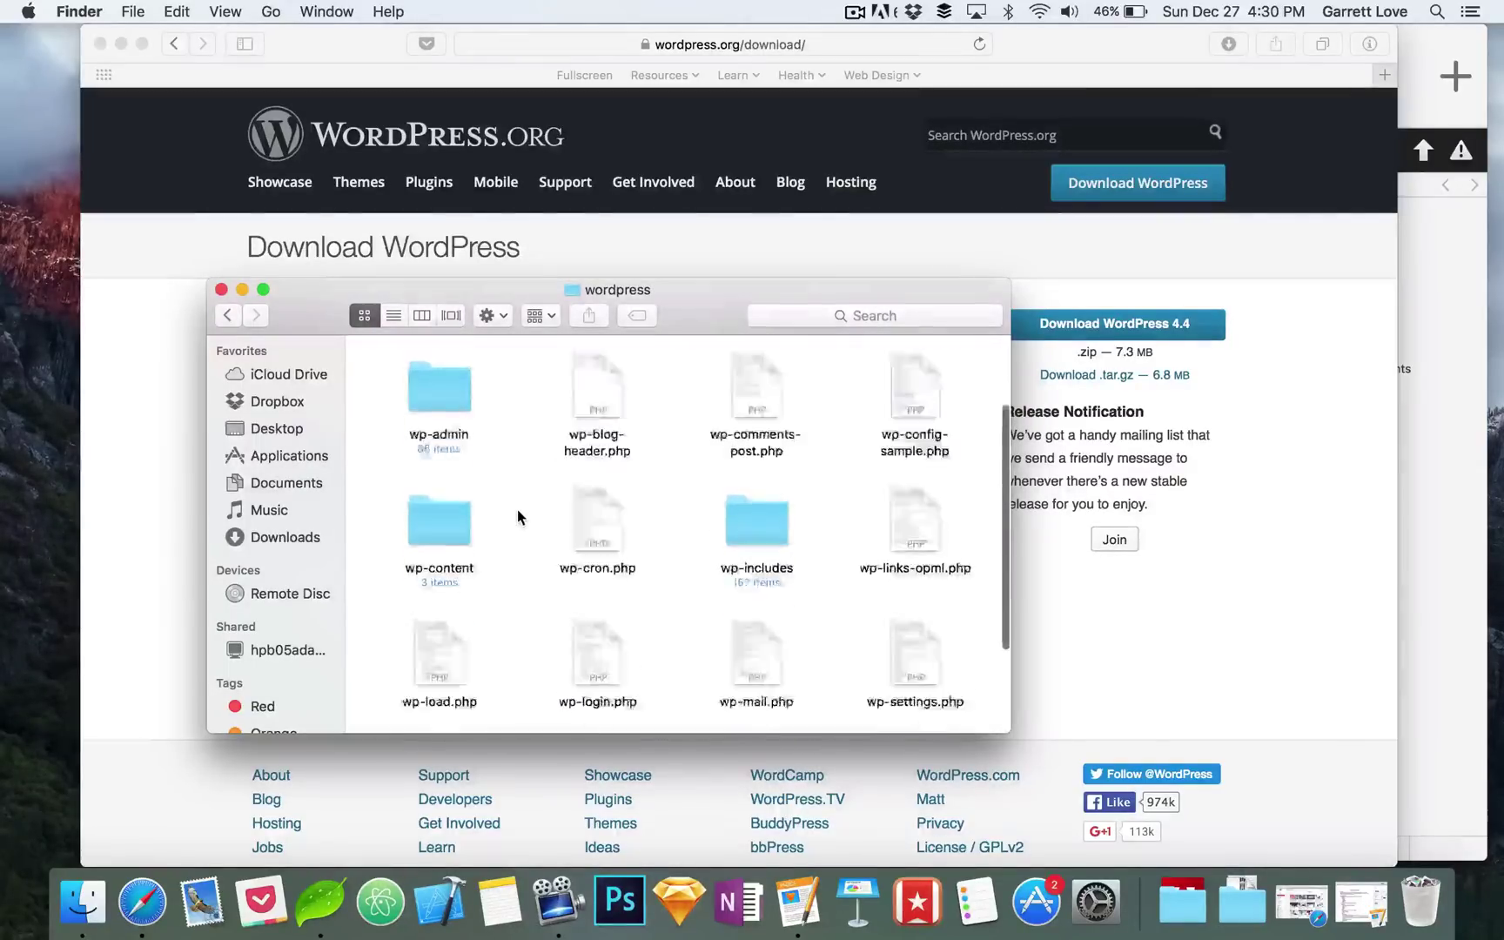
scroll(517, 509, "down", 3)
scroll(518, 509, "up", 4)
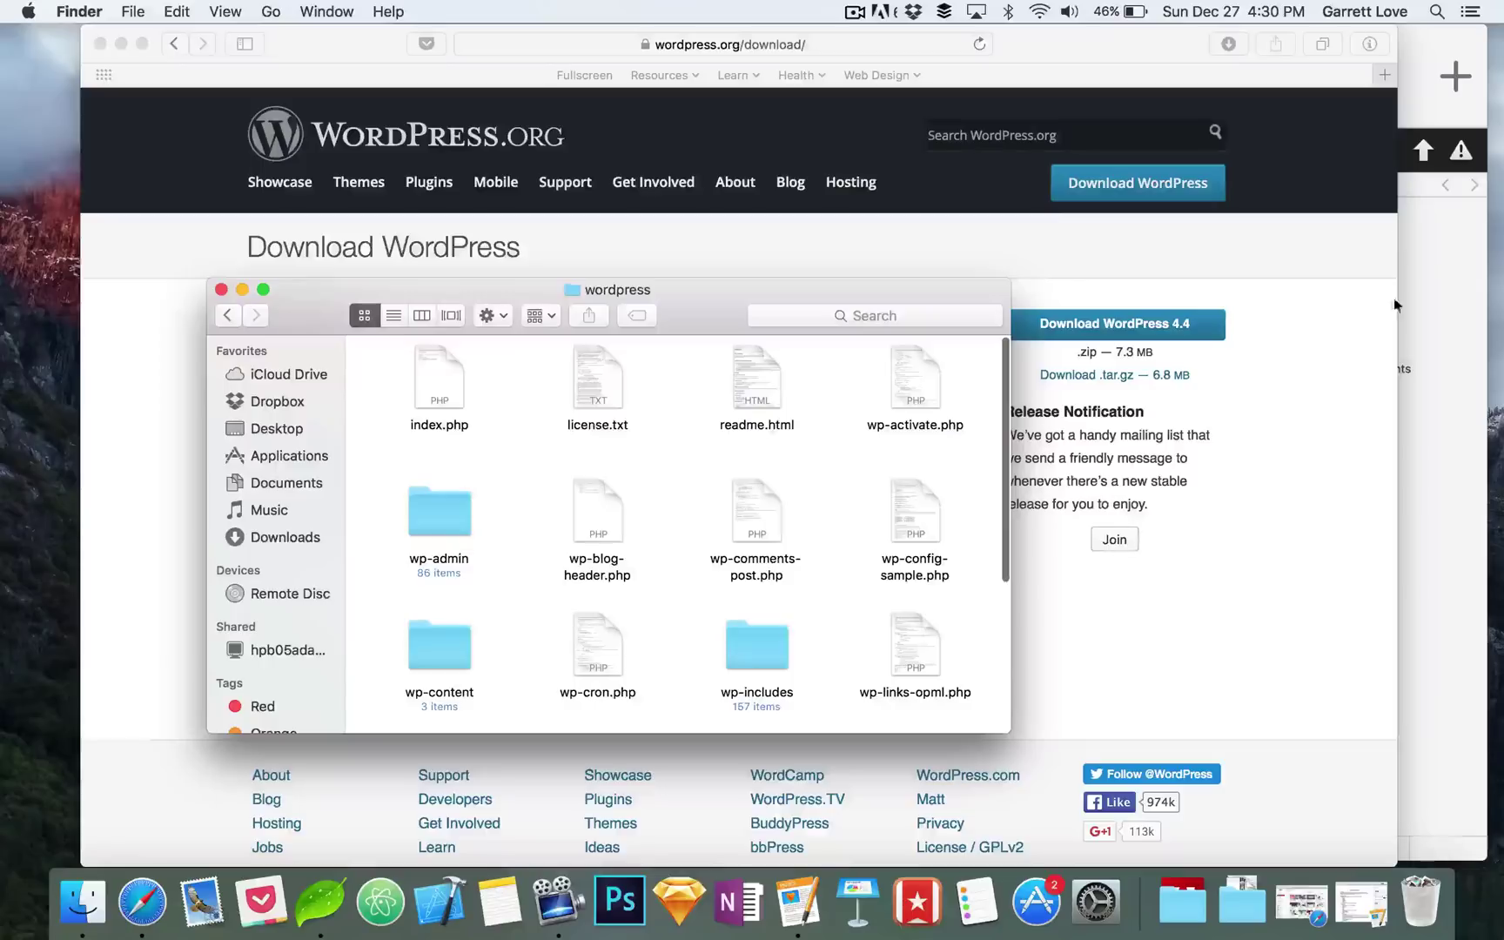
left_click_drag(719, 305, 538, 342)
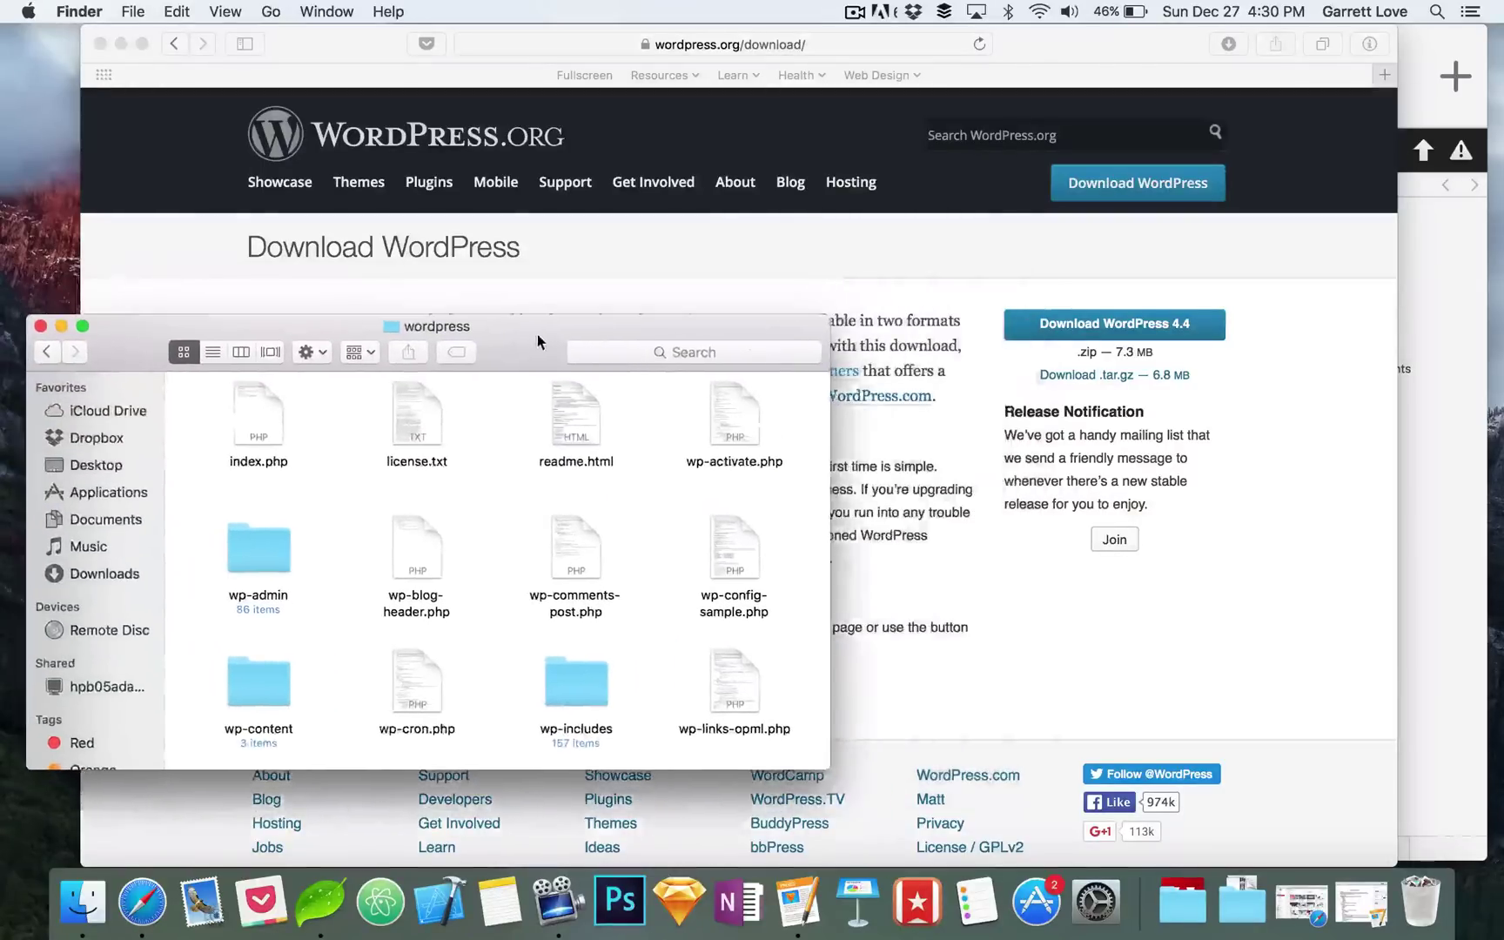
left_click(1420, 43)
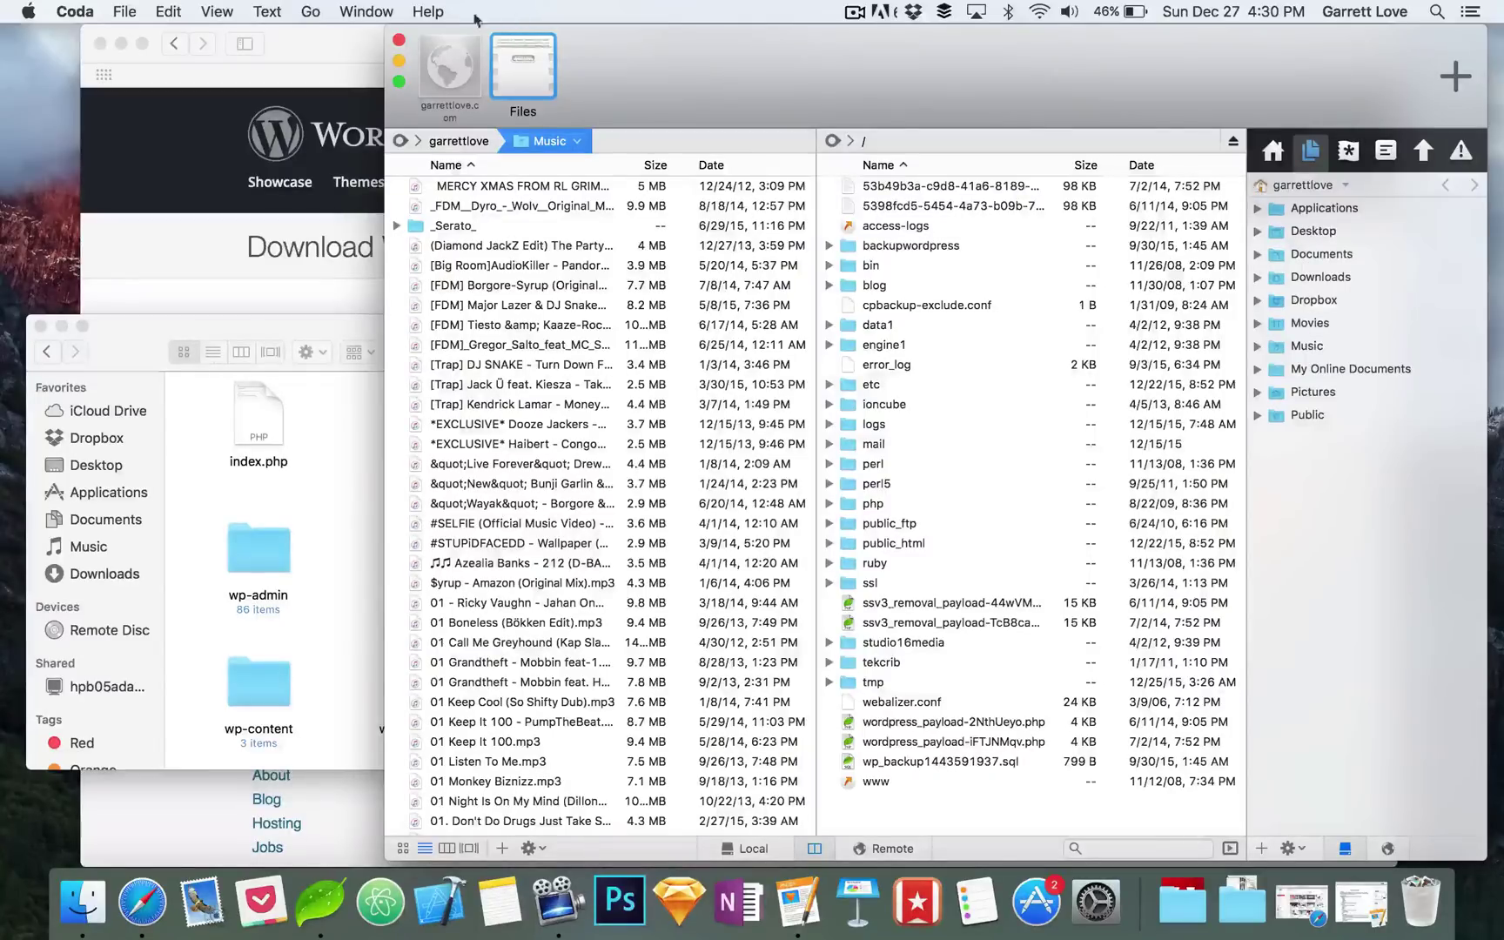
Step: Open the site in Coda and show the remote icodetheweb server files
left_click(449, 66)
left_click(630, 304)
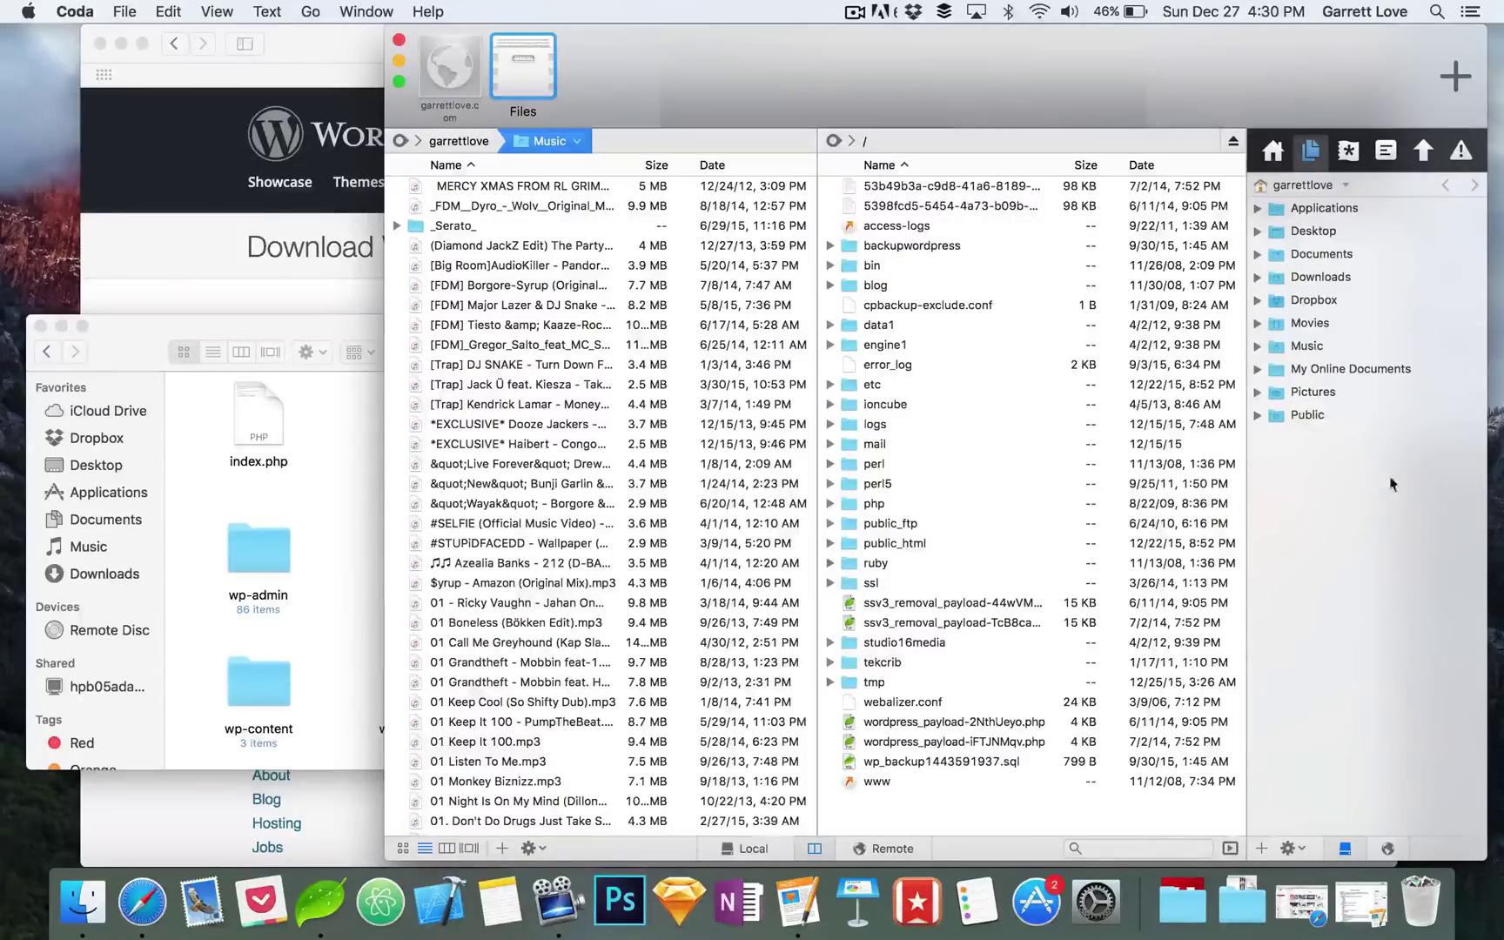
left_click(1387, 848)
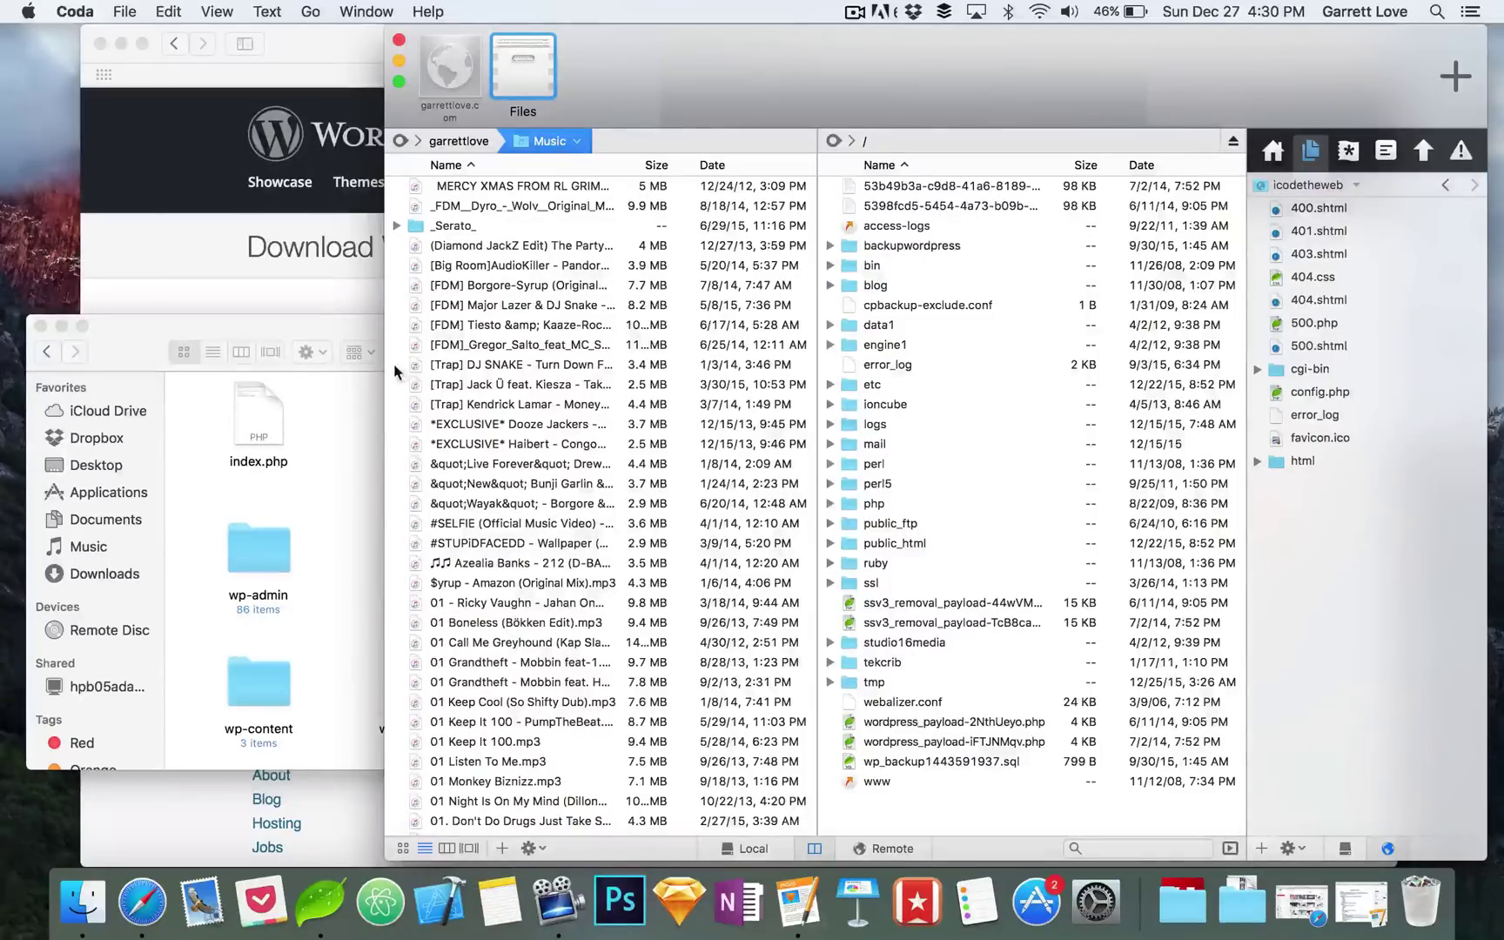
Step: Select all the WordPress files in Finder and drag them onto Coda's remote folder
left_click(134, 354)
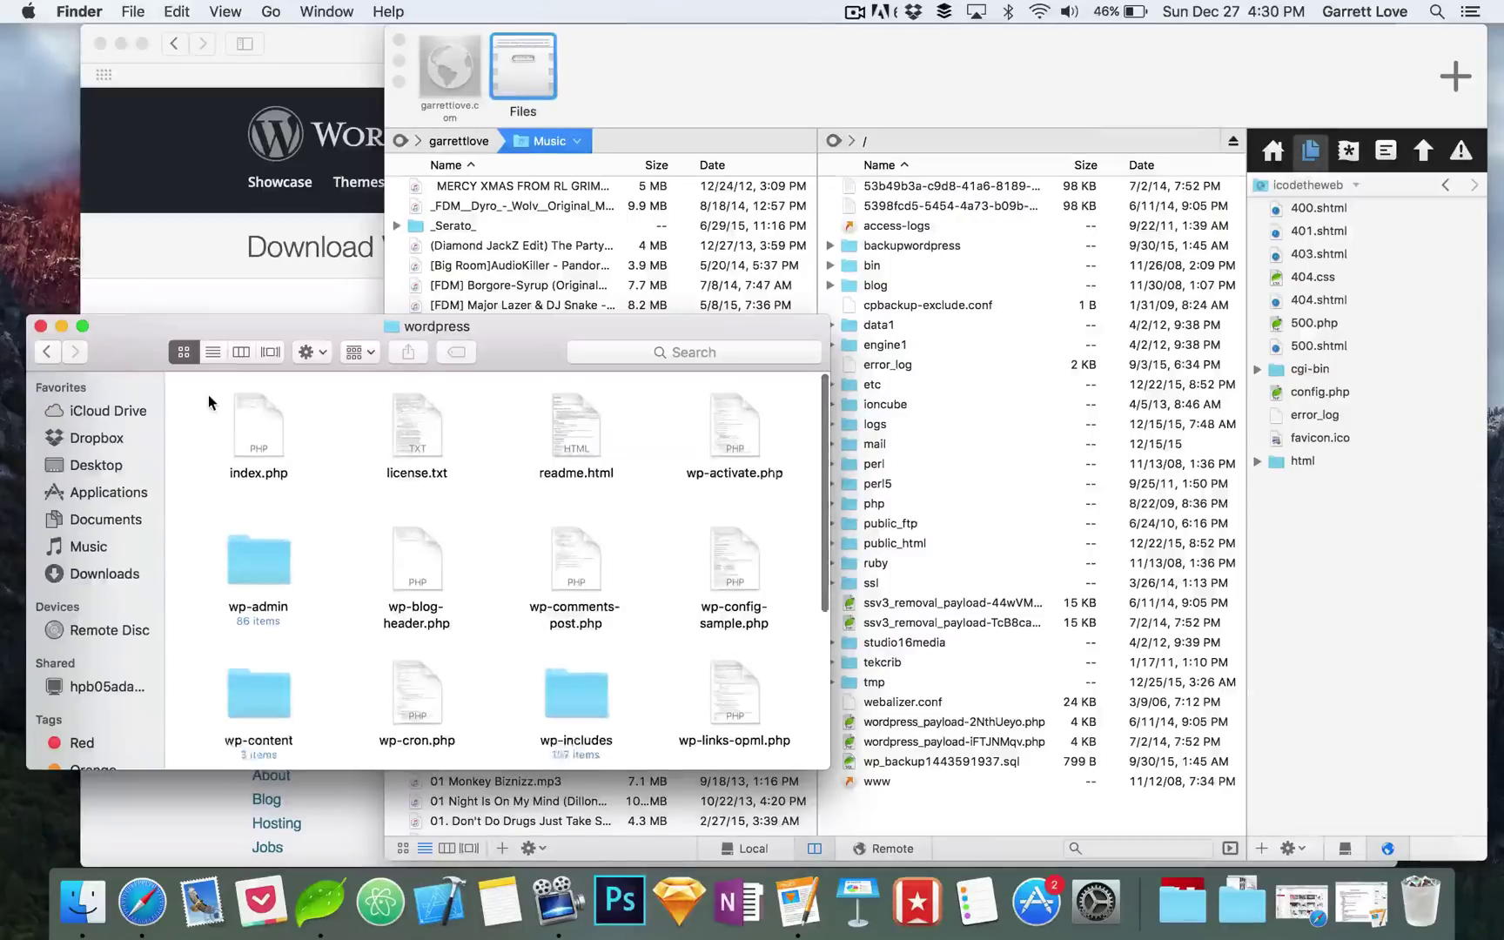
left_click_drag(208, 395, 749, 661)
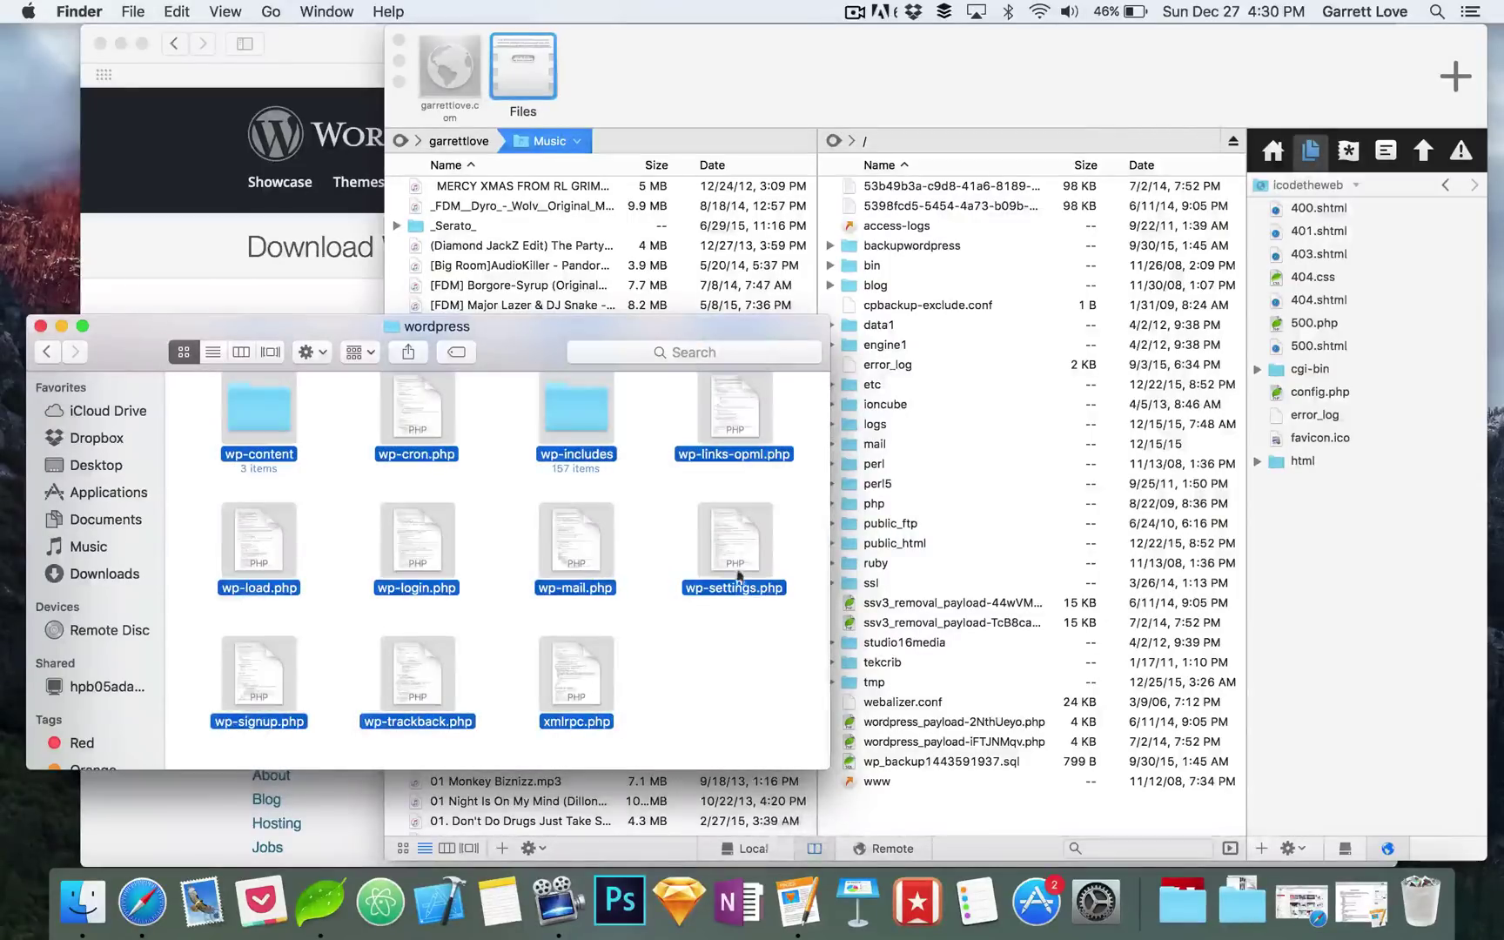
left_click_drag(766, 534, 1346, 578)
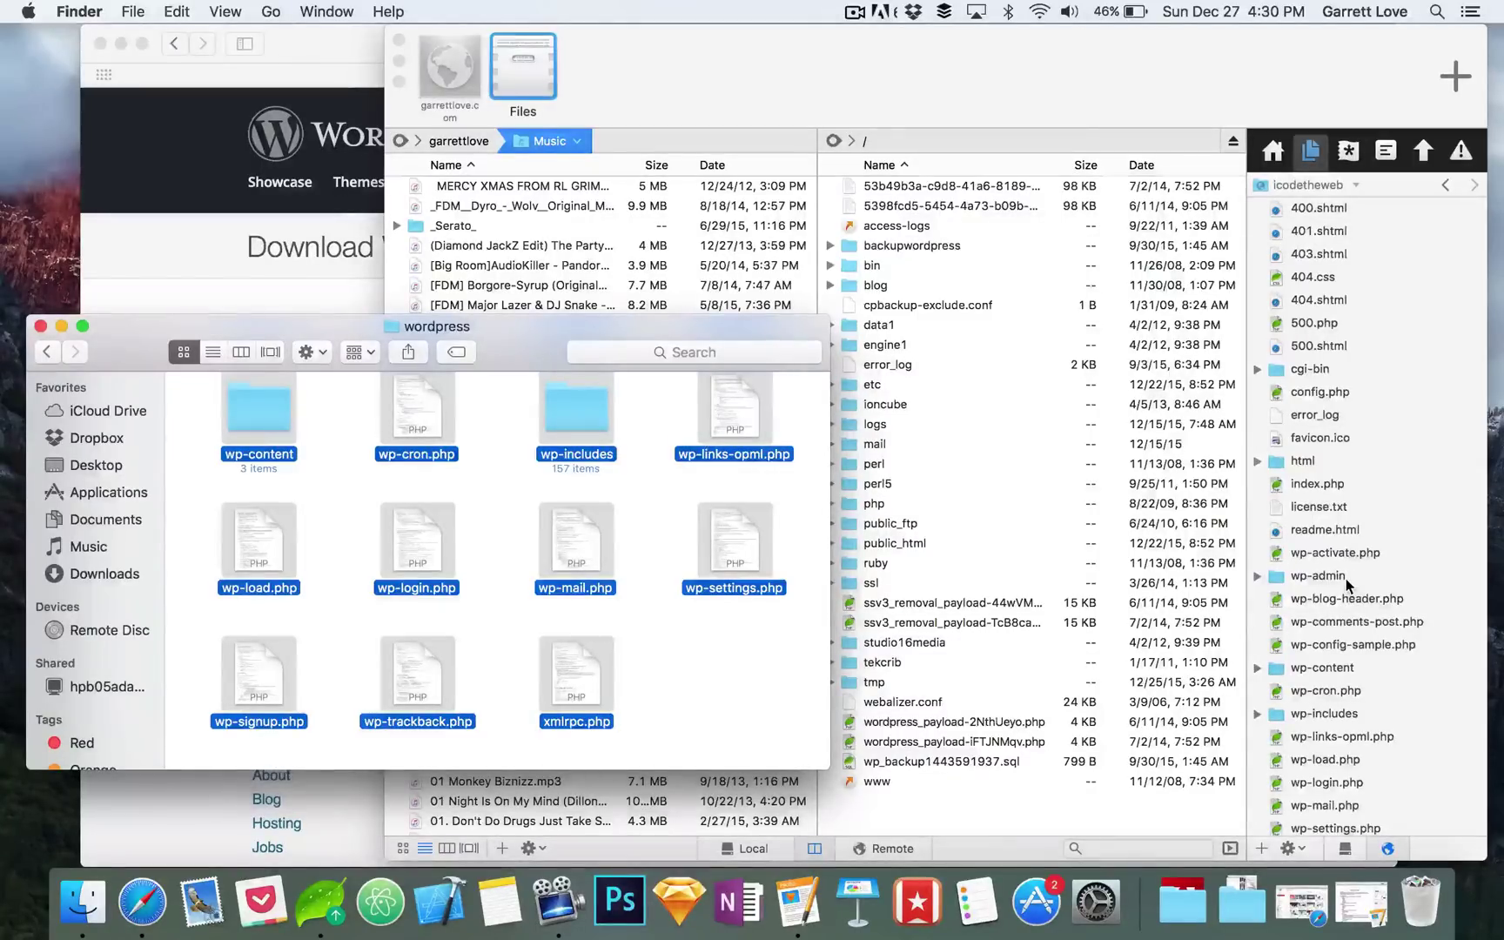
scroll(1346, 581, "down", 3)
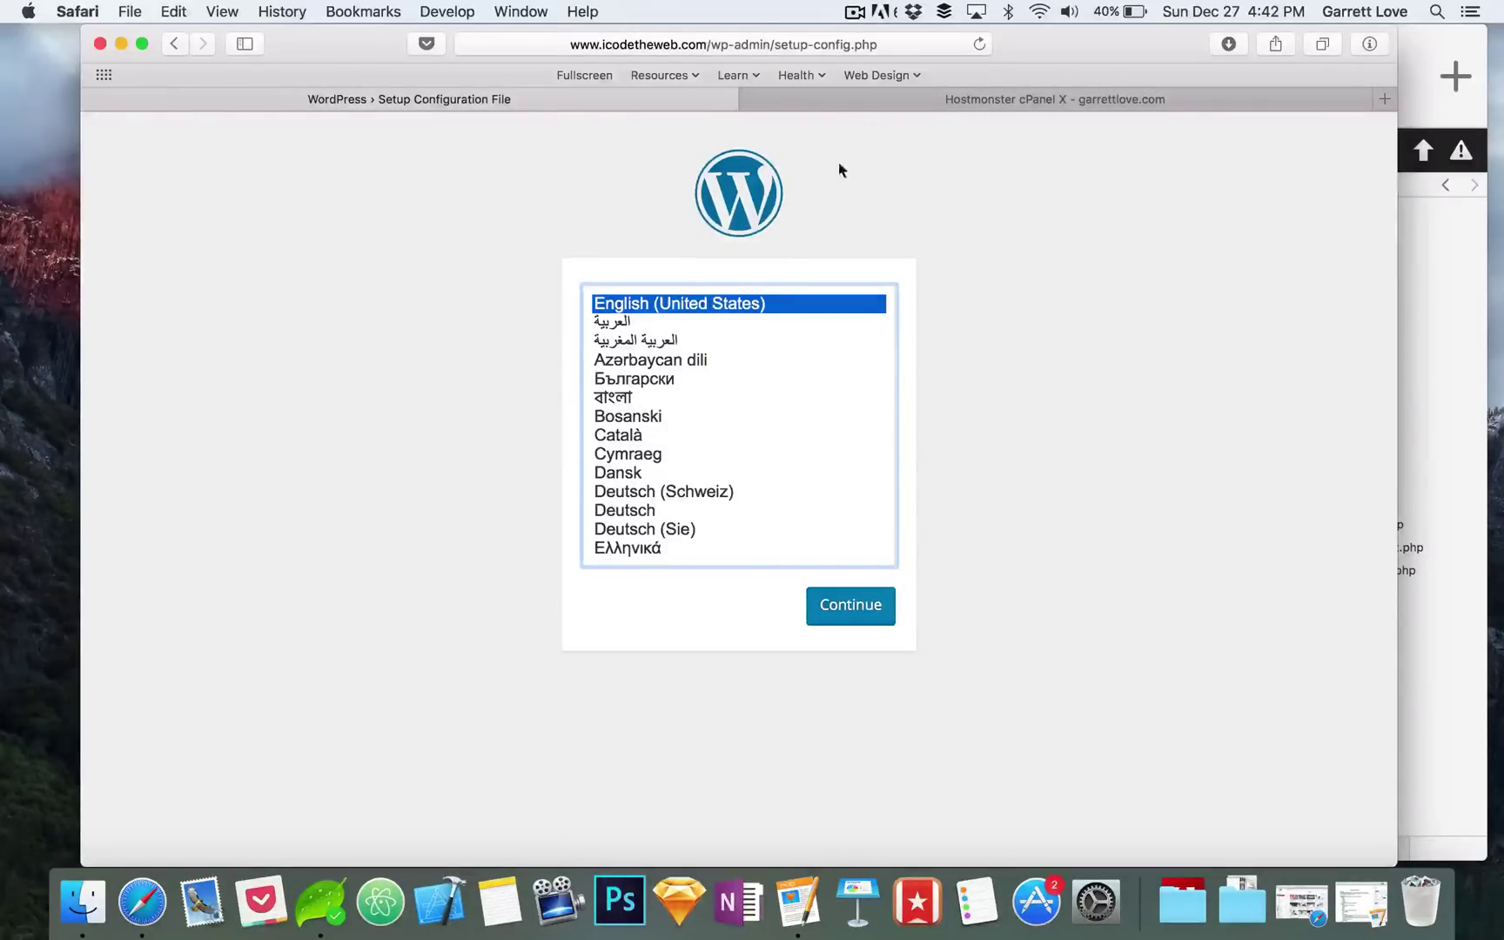
left_click(653, 46)
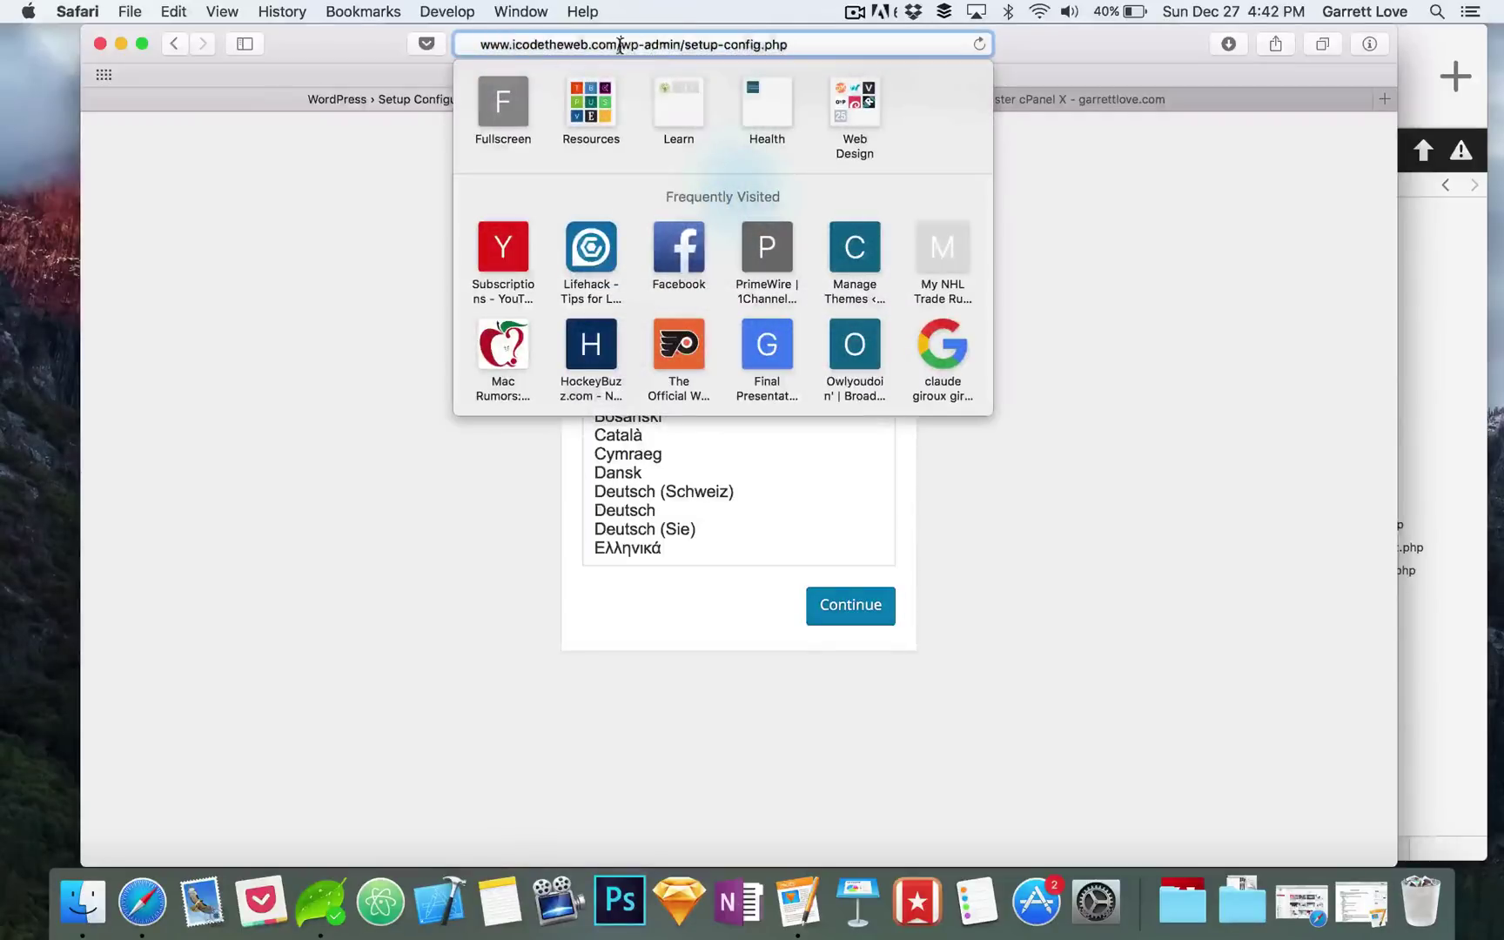
left_click_drag(620, 45, 788, 45)
key("BackSpace")
key("Return")
left_click(808, 41)
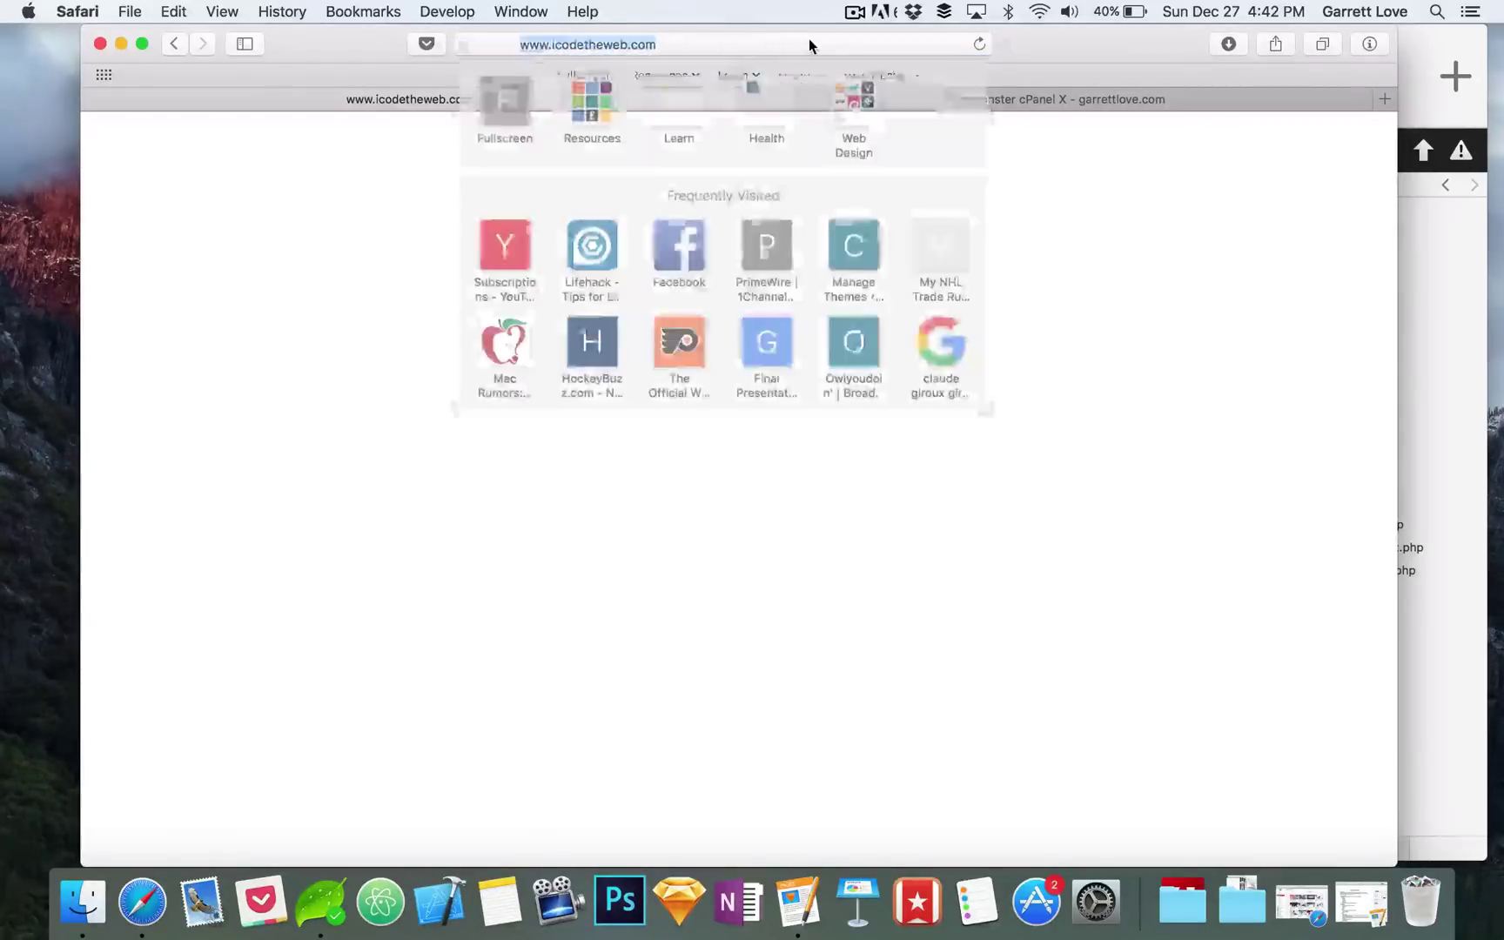
left_click(819, 40)
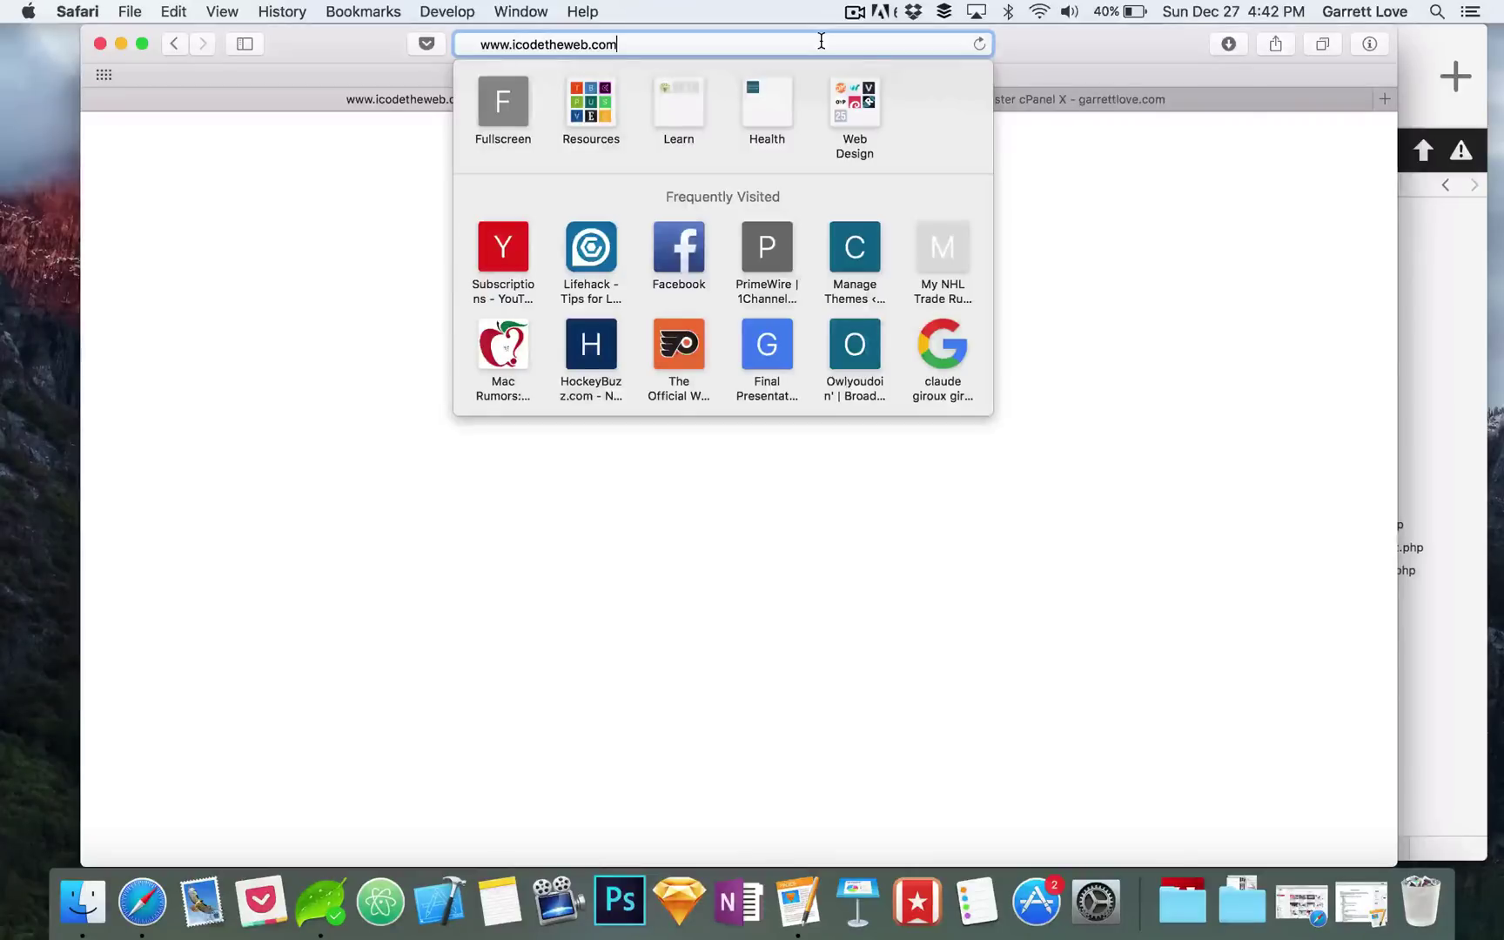
type("/wp-")
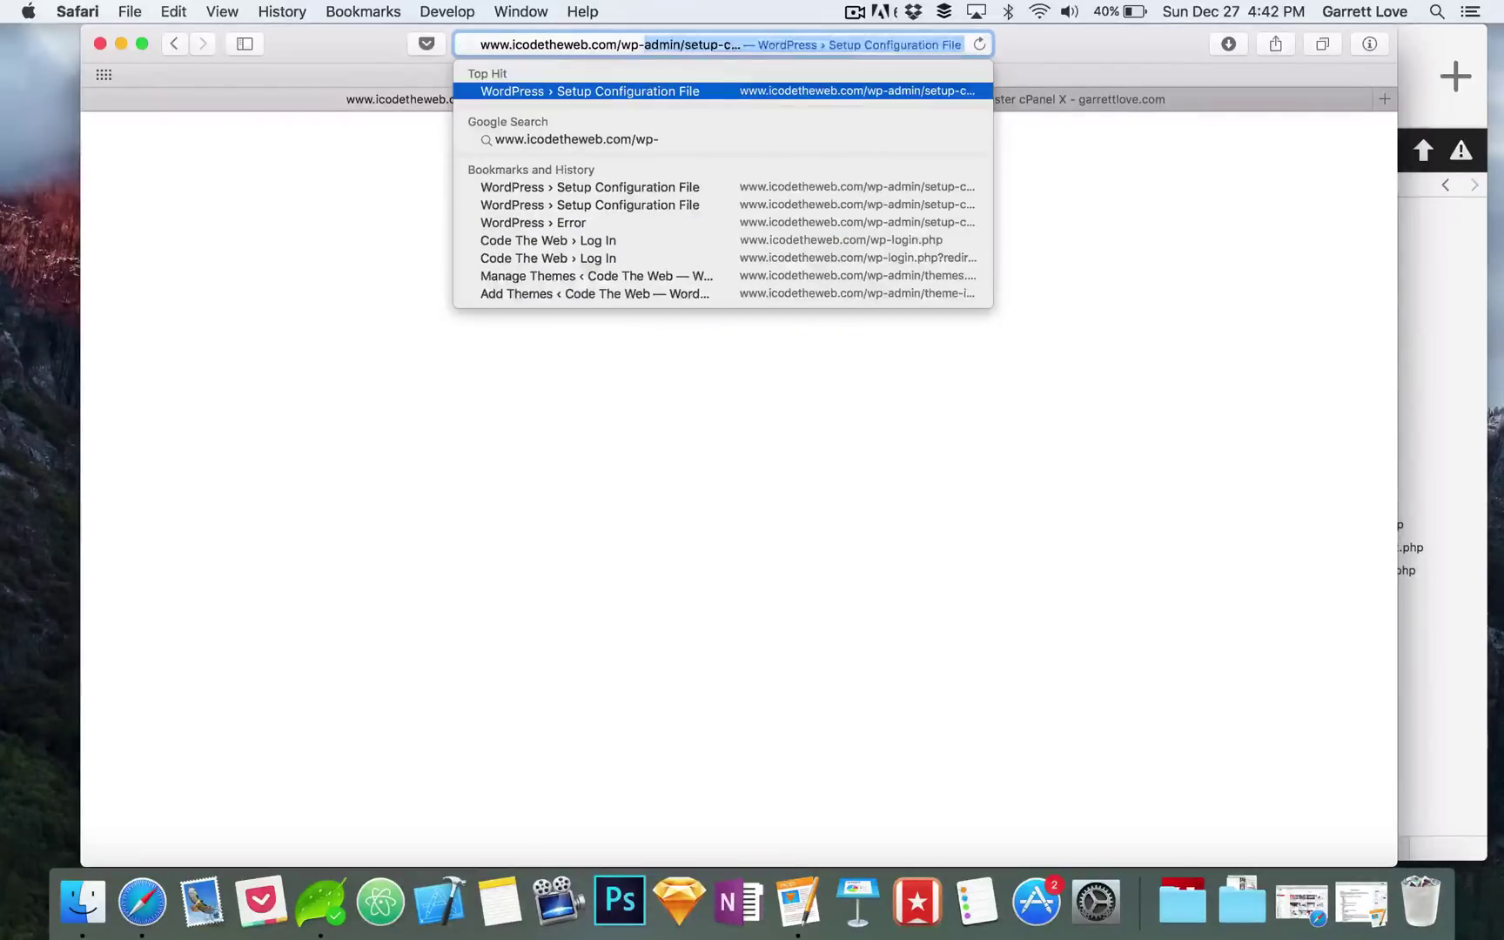
type("admin/")
key("Return")
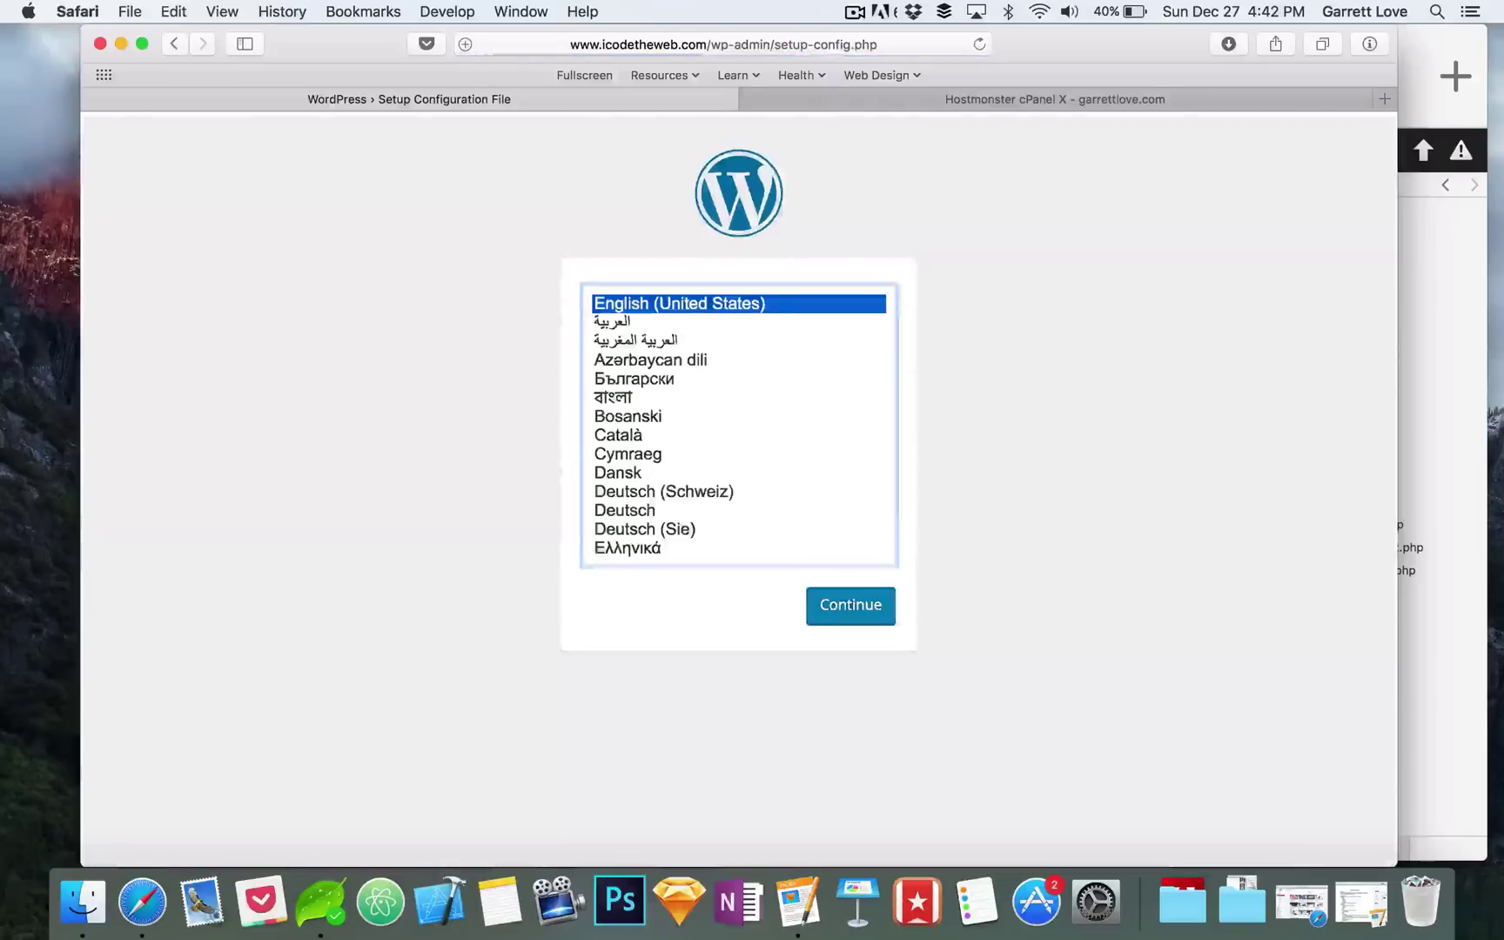
Step: Confirm English (United States) and proceed to the database connection details form
scroll(769, 386, "down", 15)
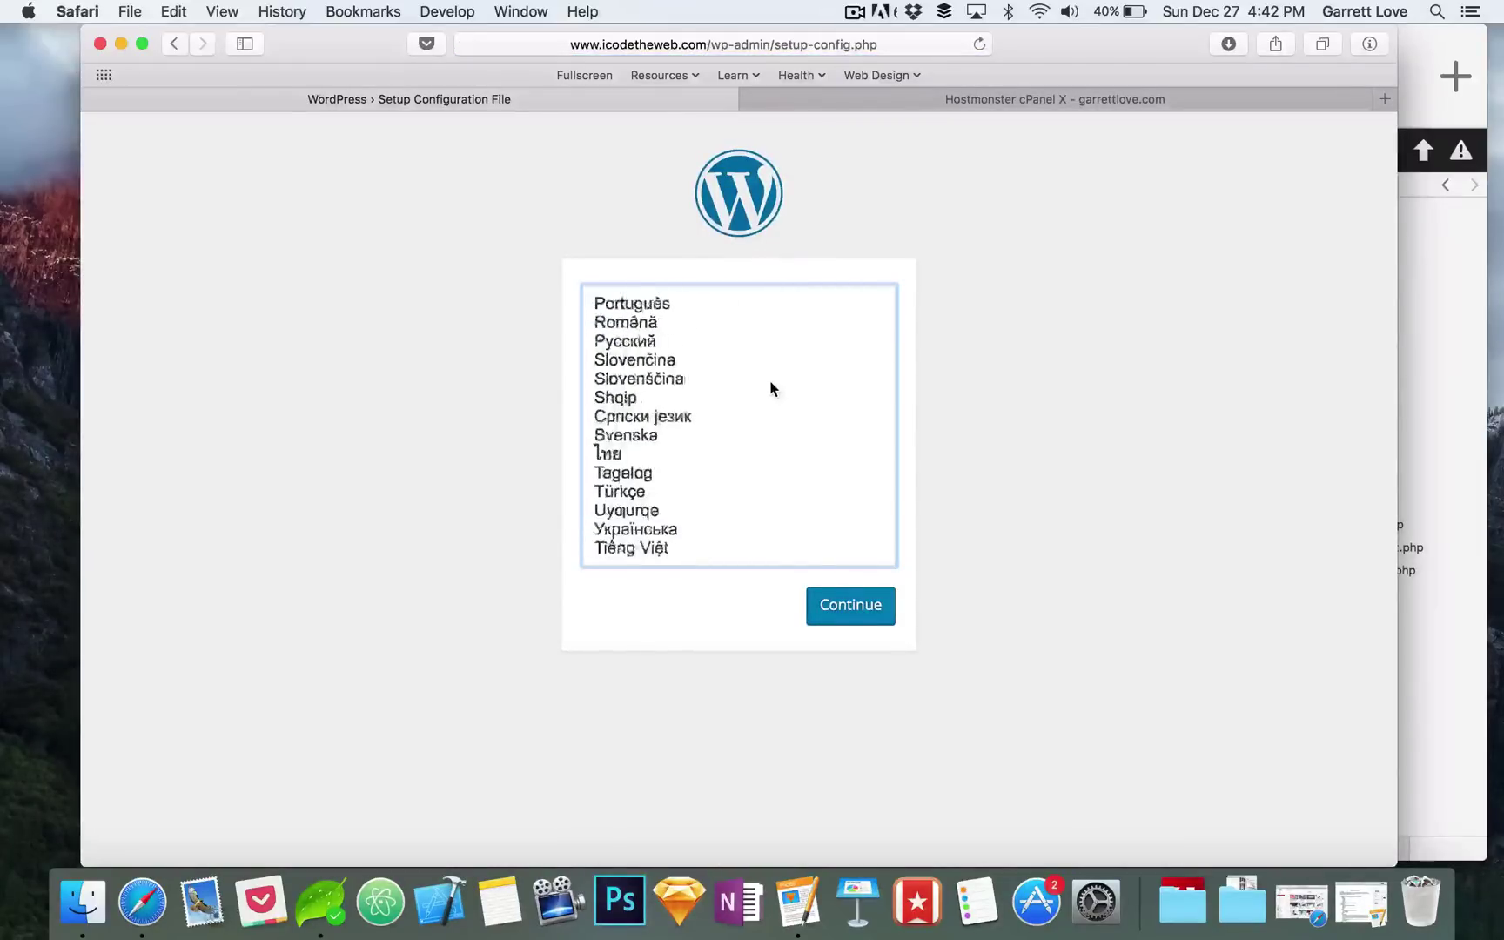
scroll(769, 386, "up", 15)
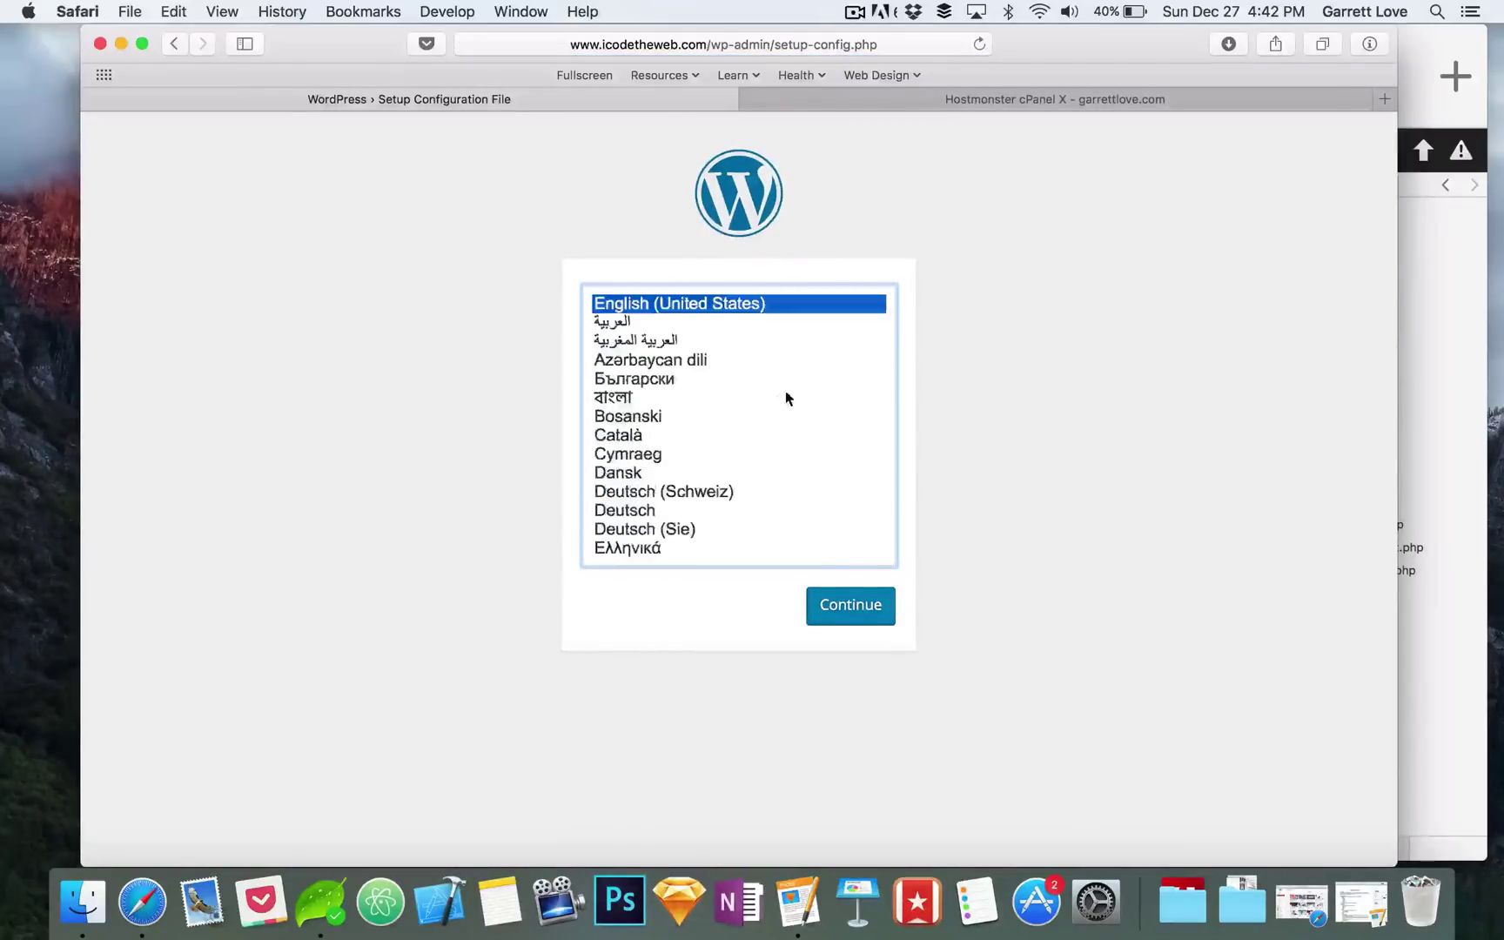
left_click(851, 608)
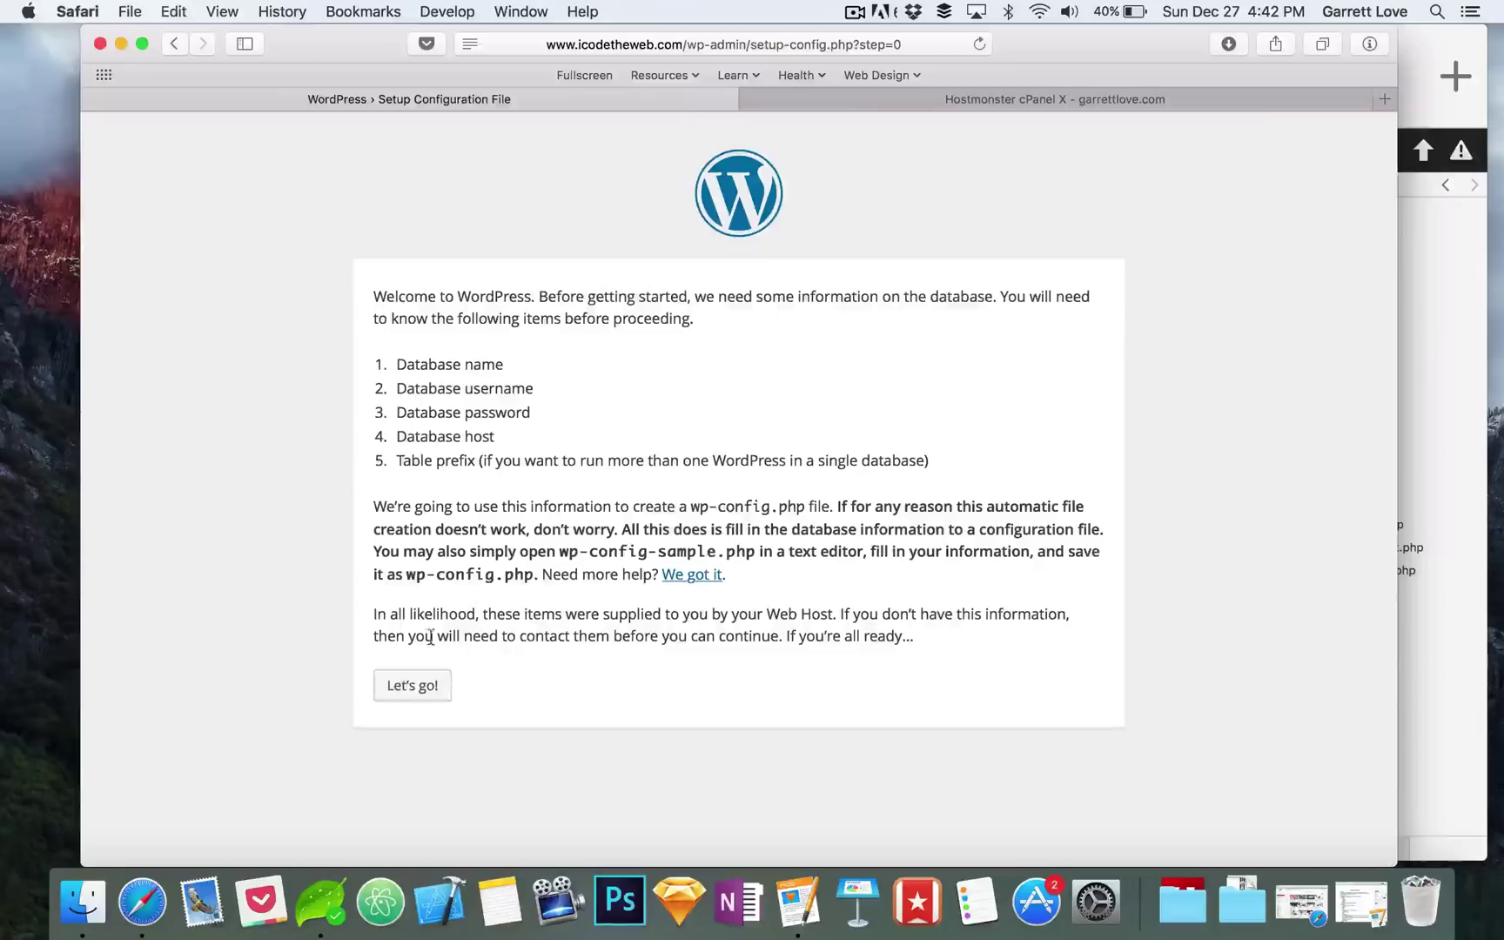
left_click(401, 692)
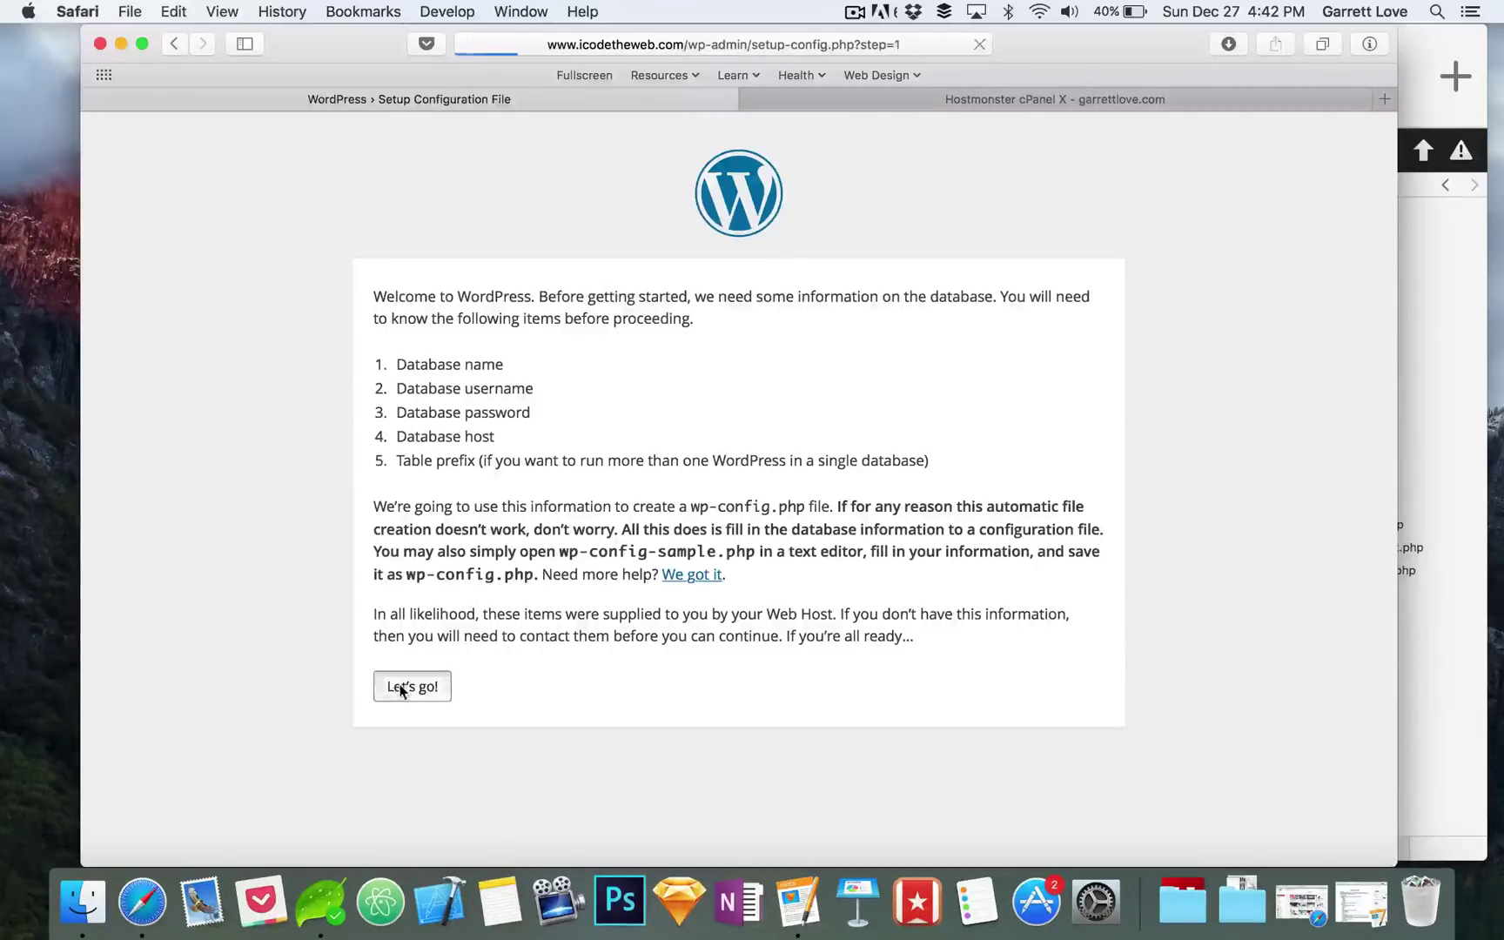
left_click_drag(668, 352, 496, 422)
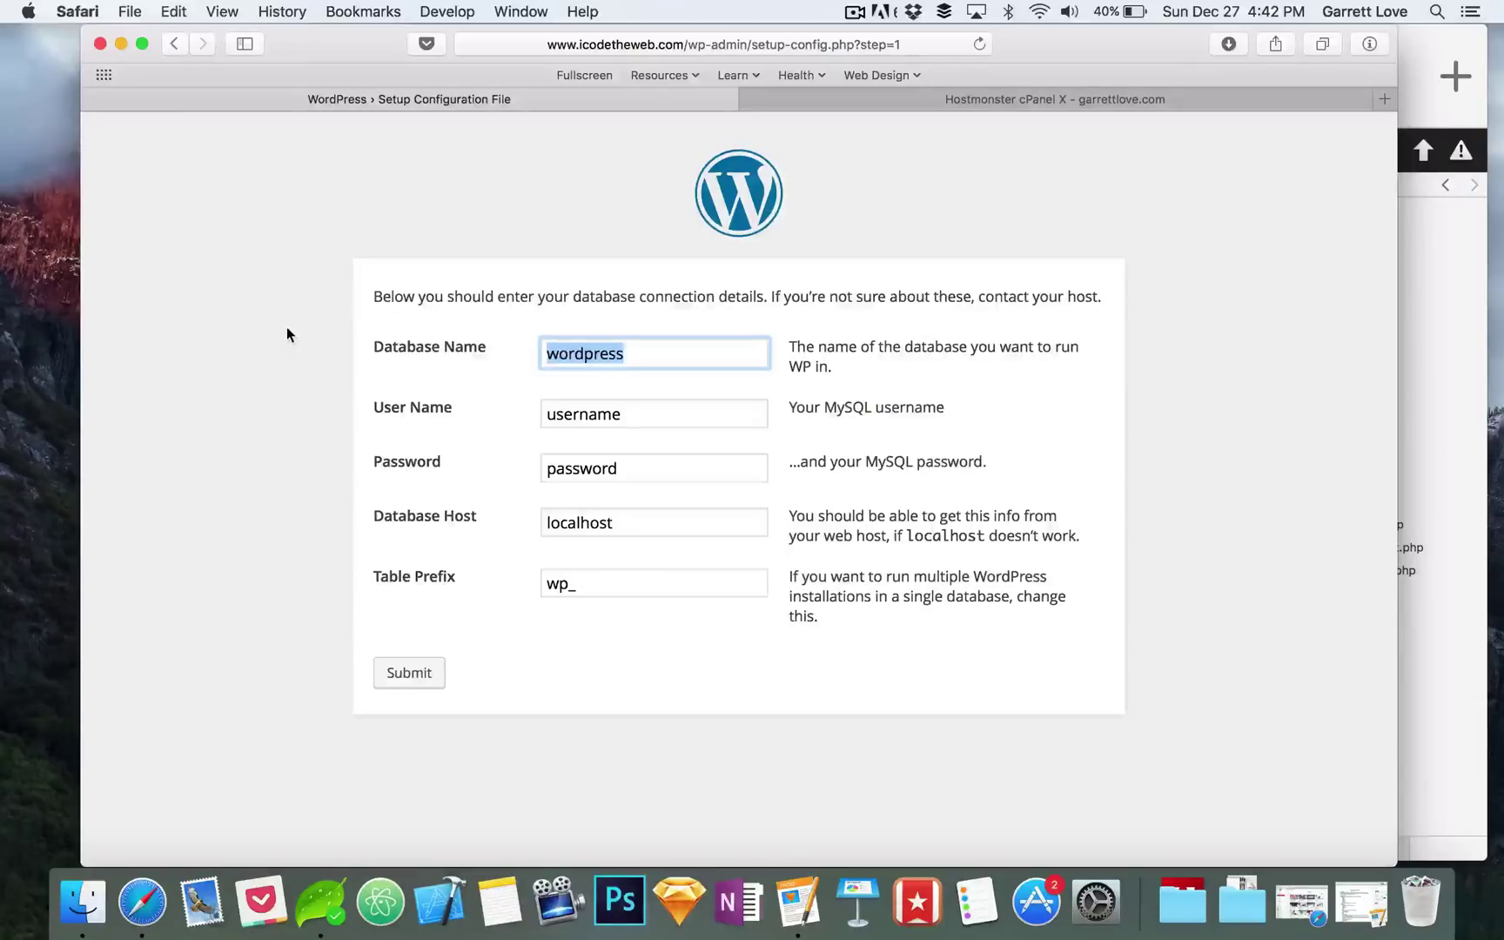
Step: Type learnWordPress as the database name, then copy the exact database name from cPanel
type("learnWordp")
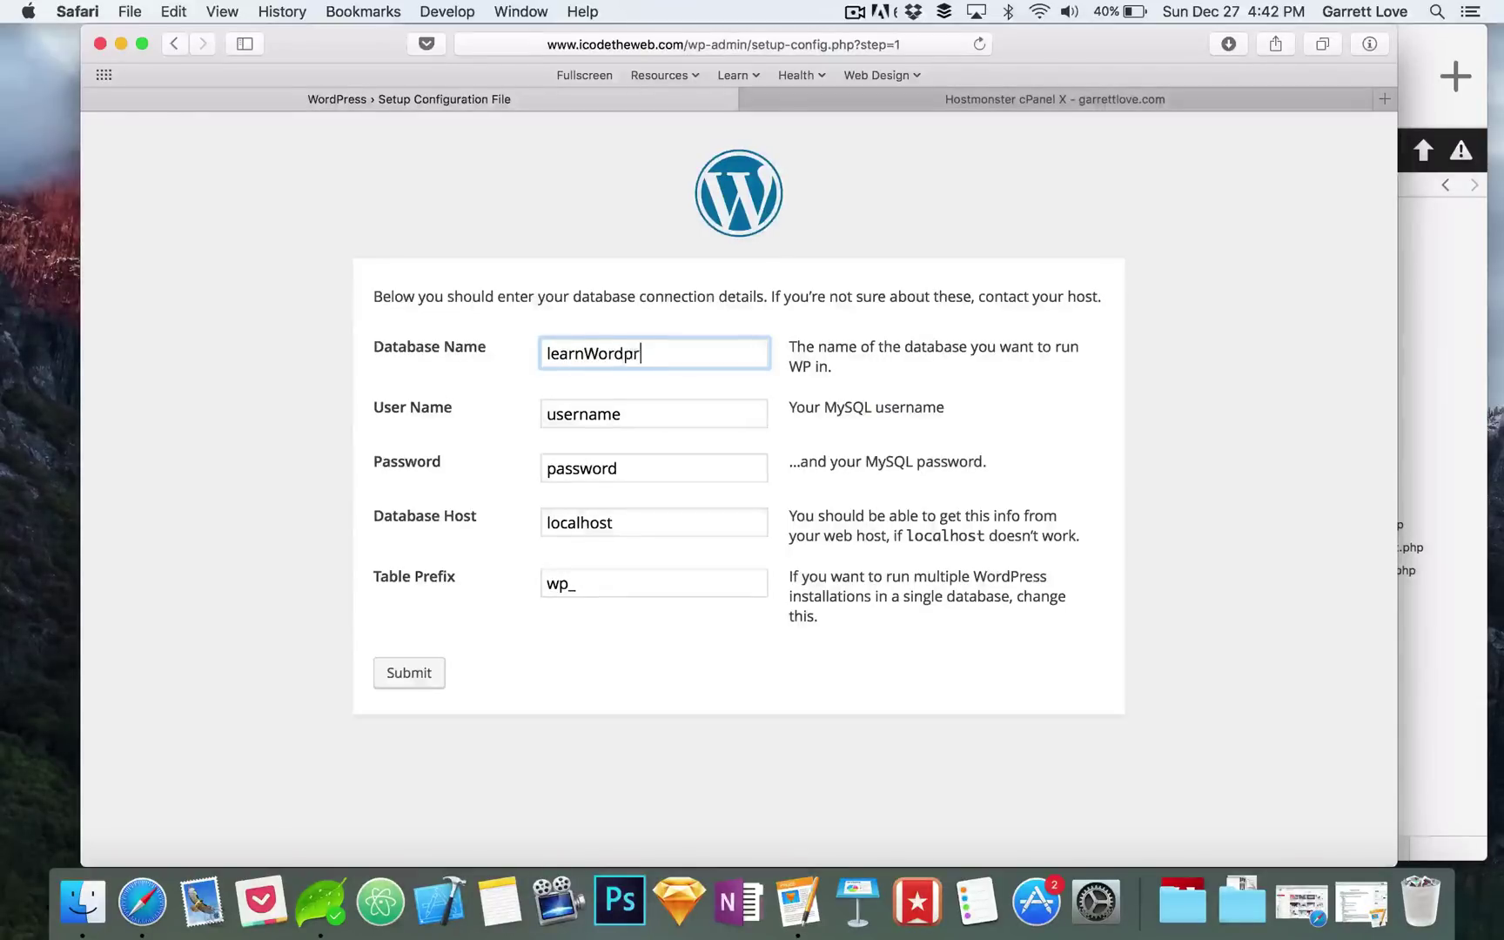
key("BackSpace")
type("Press")
left_click(989, 101)
scroll(709, 335, "down", 2)
scroll(710, 335, "down", 3)
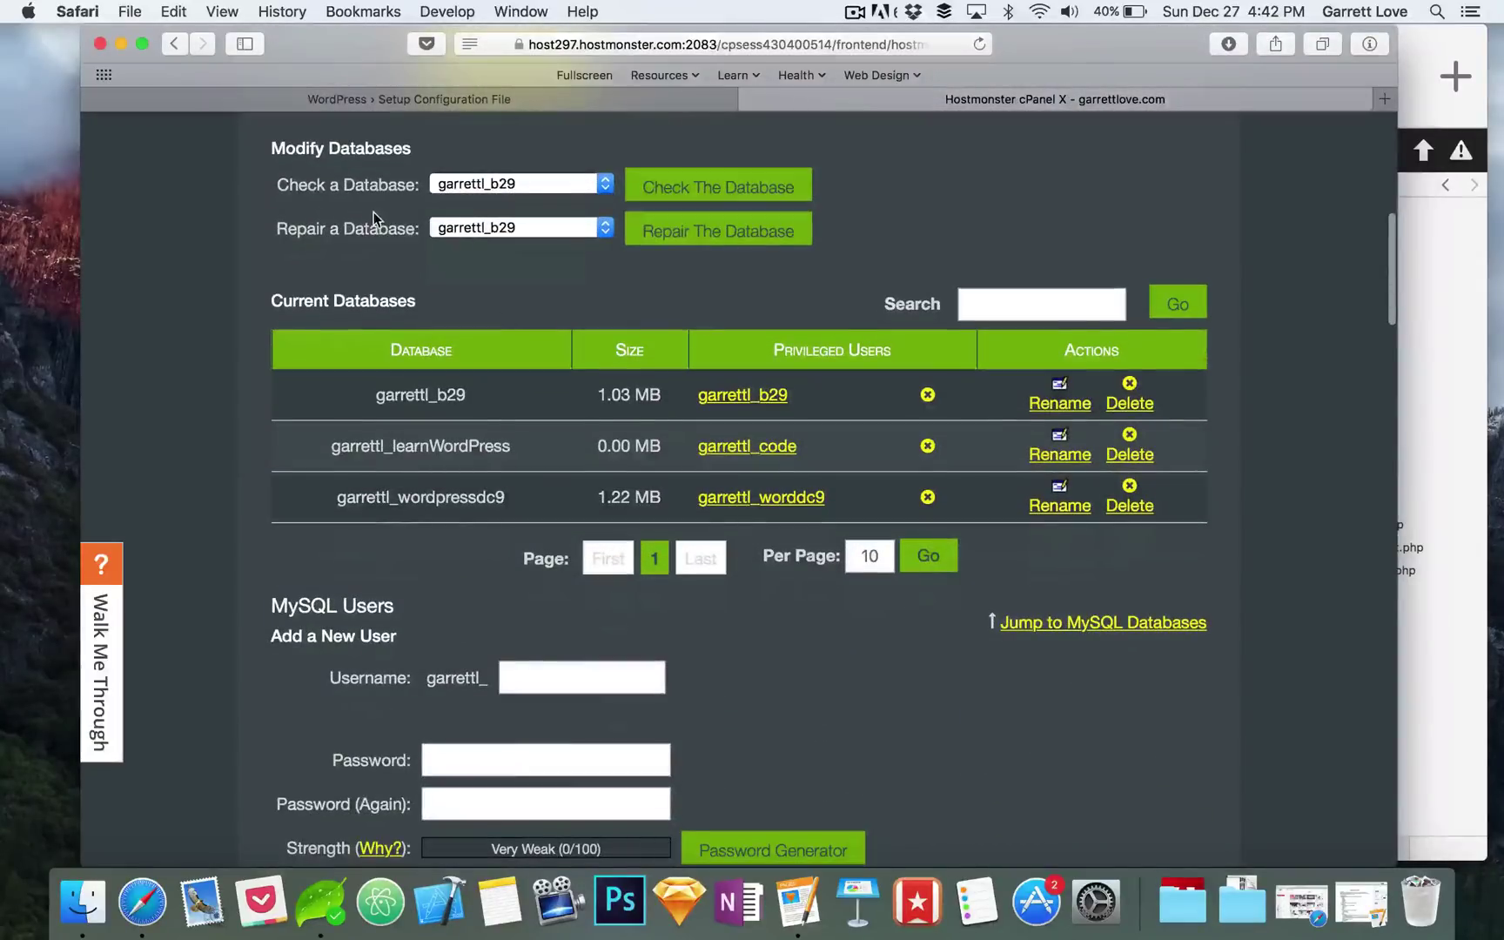
left_click_drag(513, 451, 327, 451)
key("super+c")
Step: Paste the database name, enter the MySQL username and password, keep localhost and wp_, and submit
left_click(350, 100)
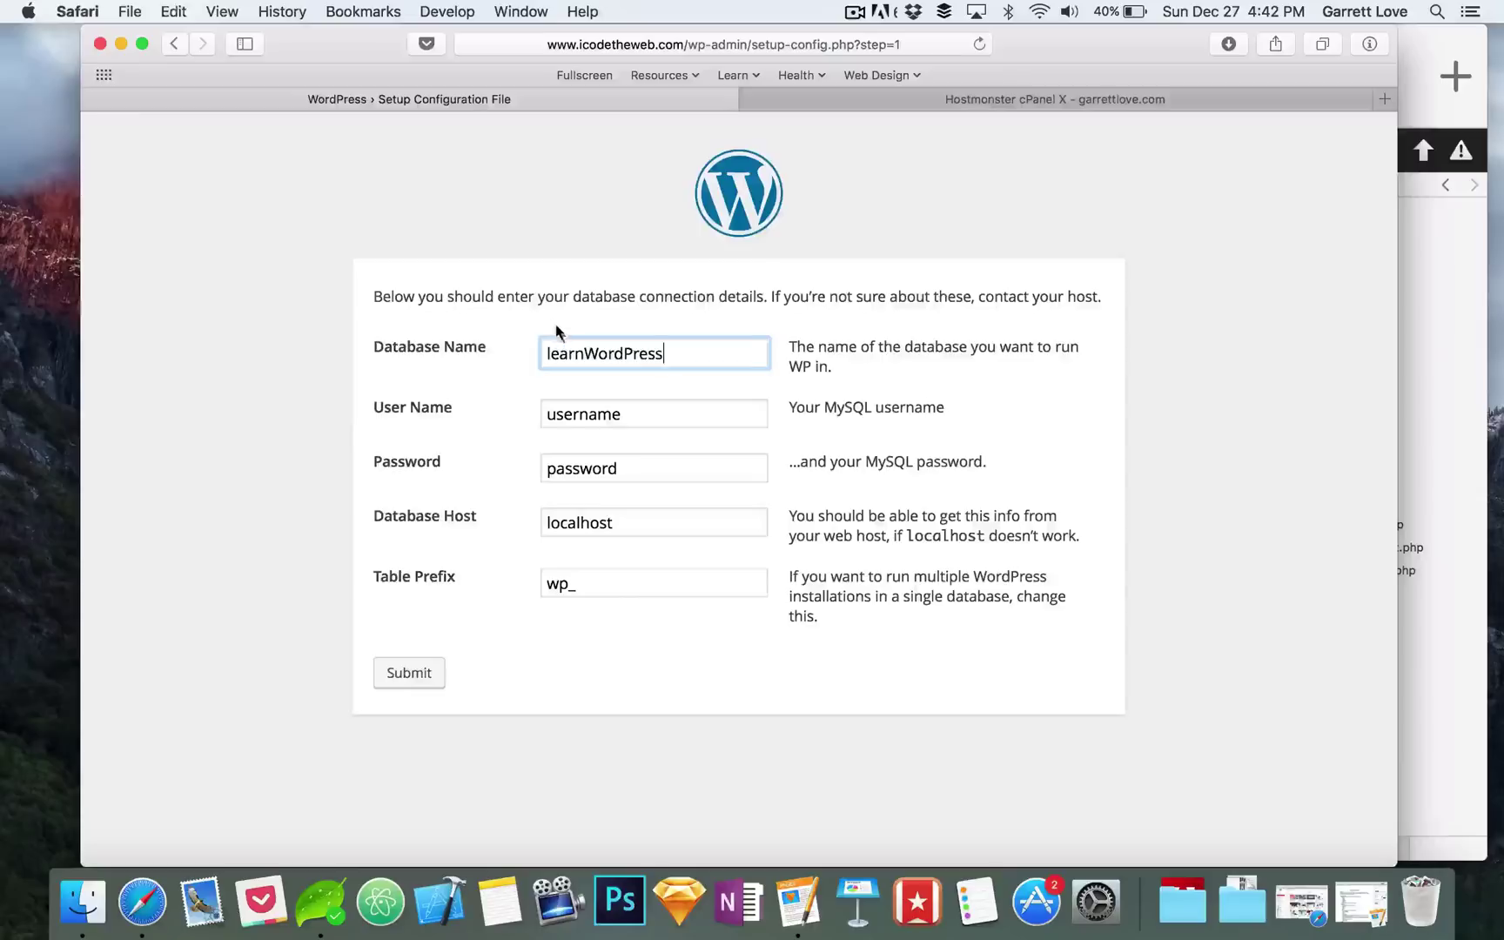
key("super+a")
key("super+v")
double_click(658, 419)
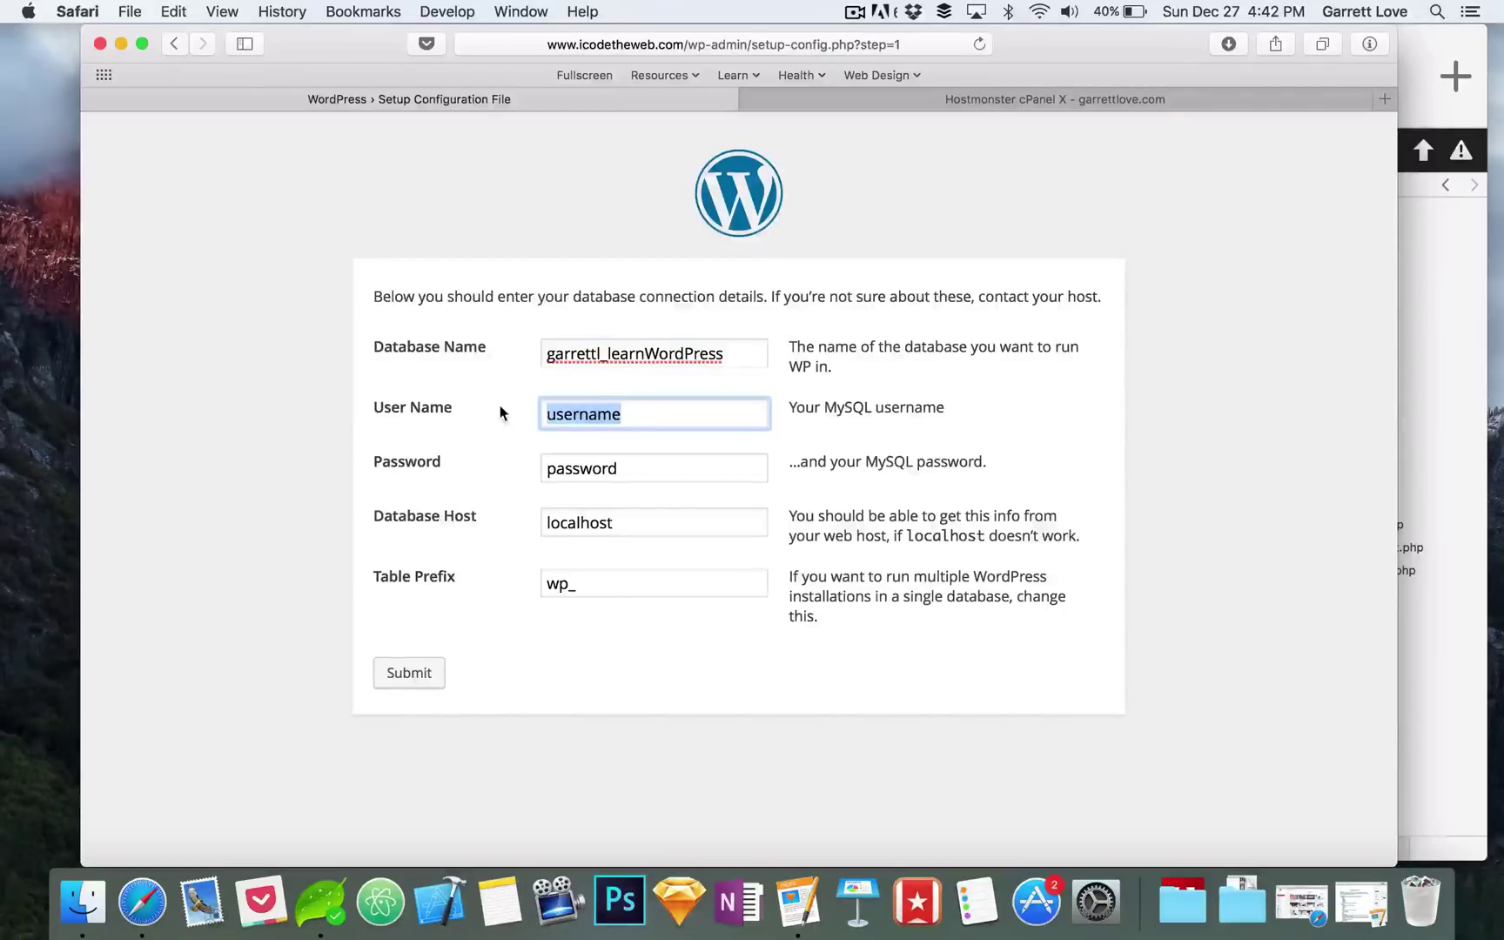
type("garrettl")
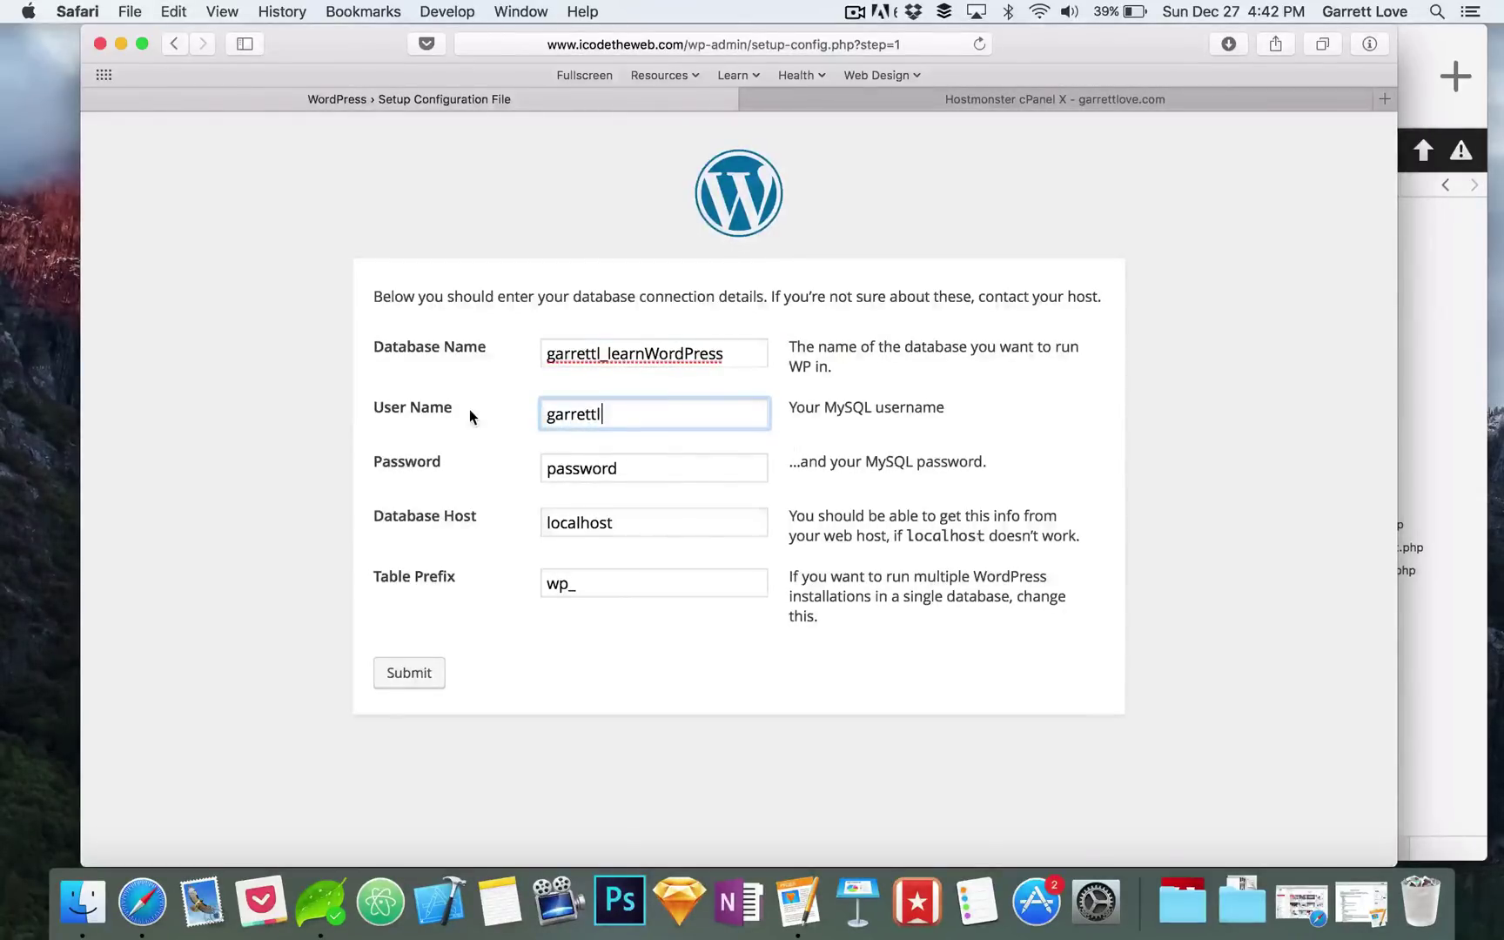
type("_code")
key("Tab")
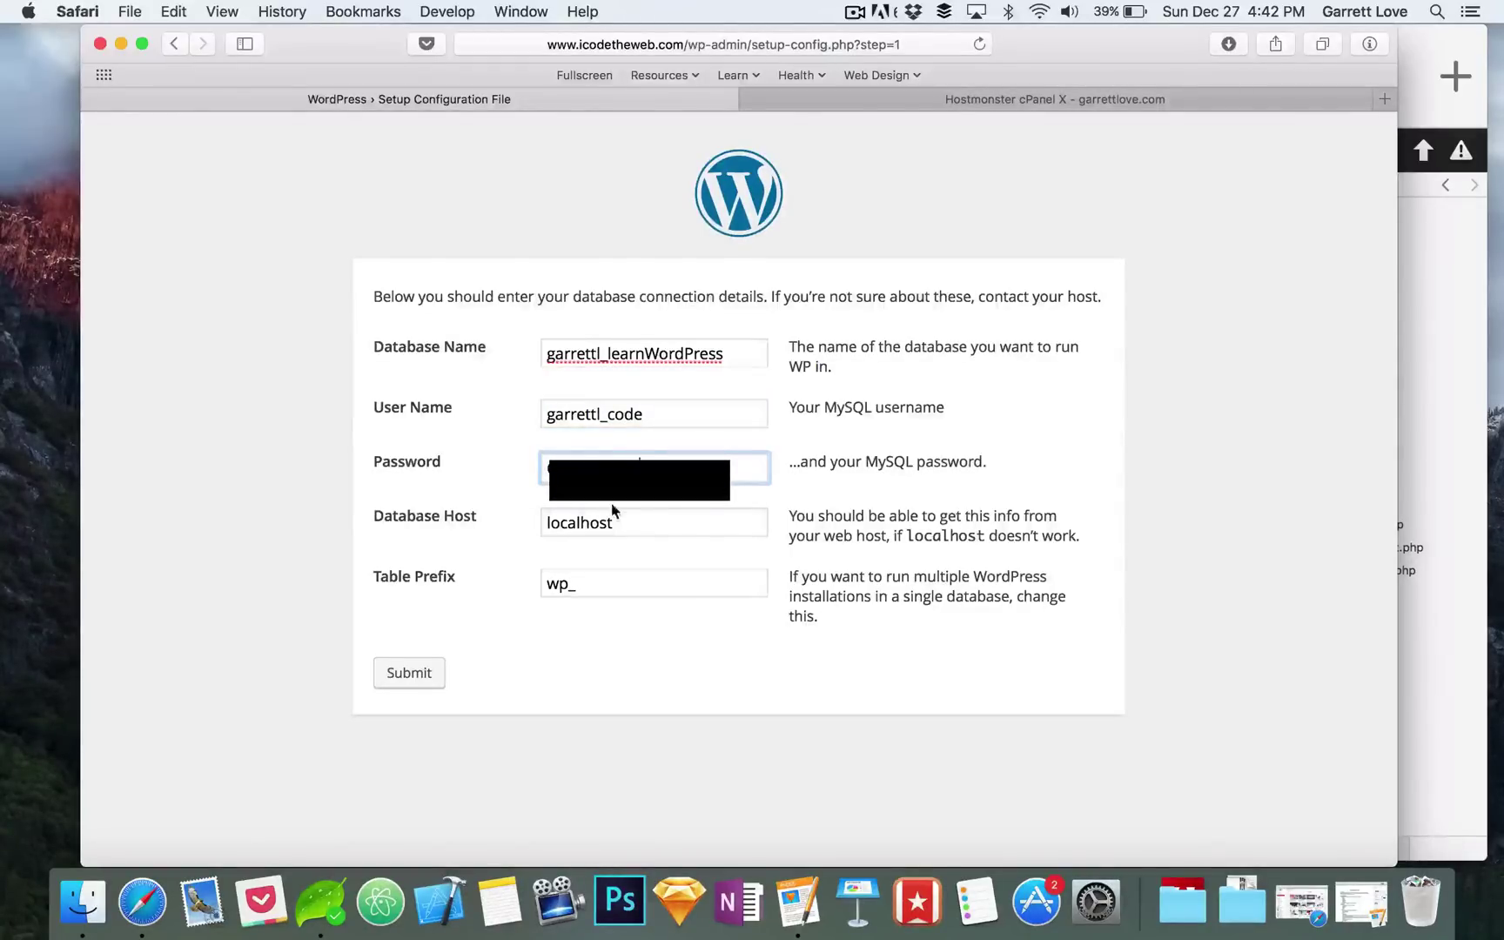
double_click(648, 522)
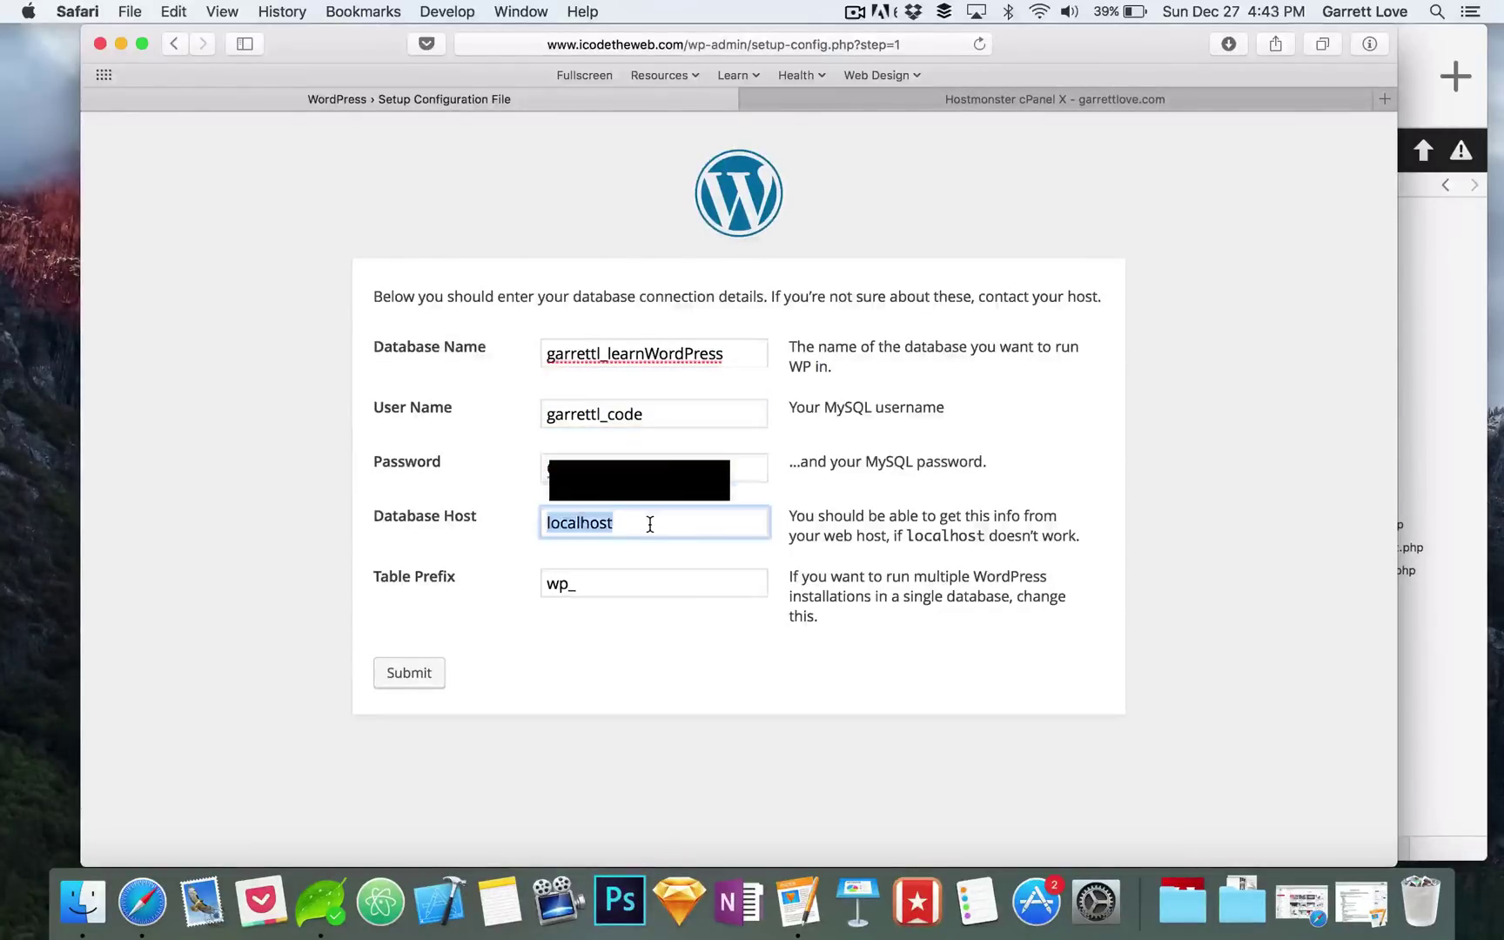
left_click(599, 592)
left_click(413, 684)
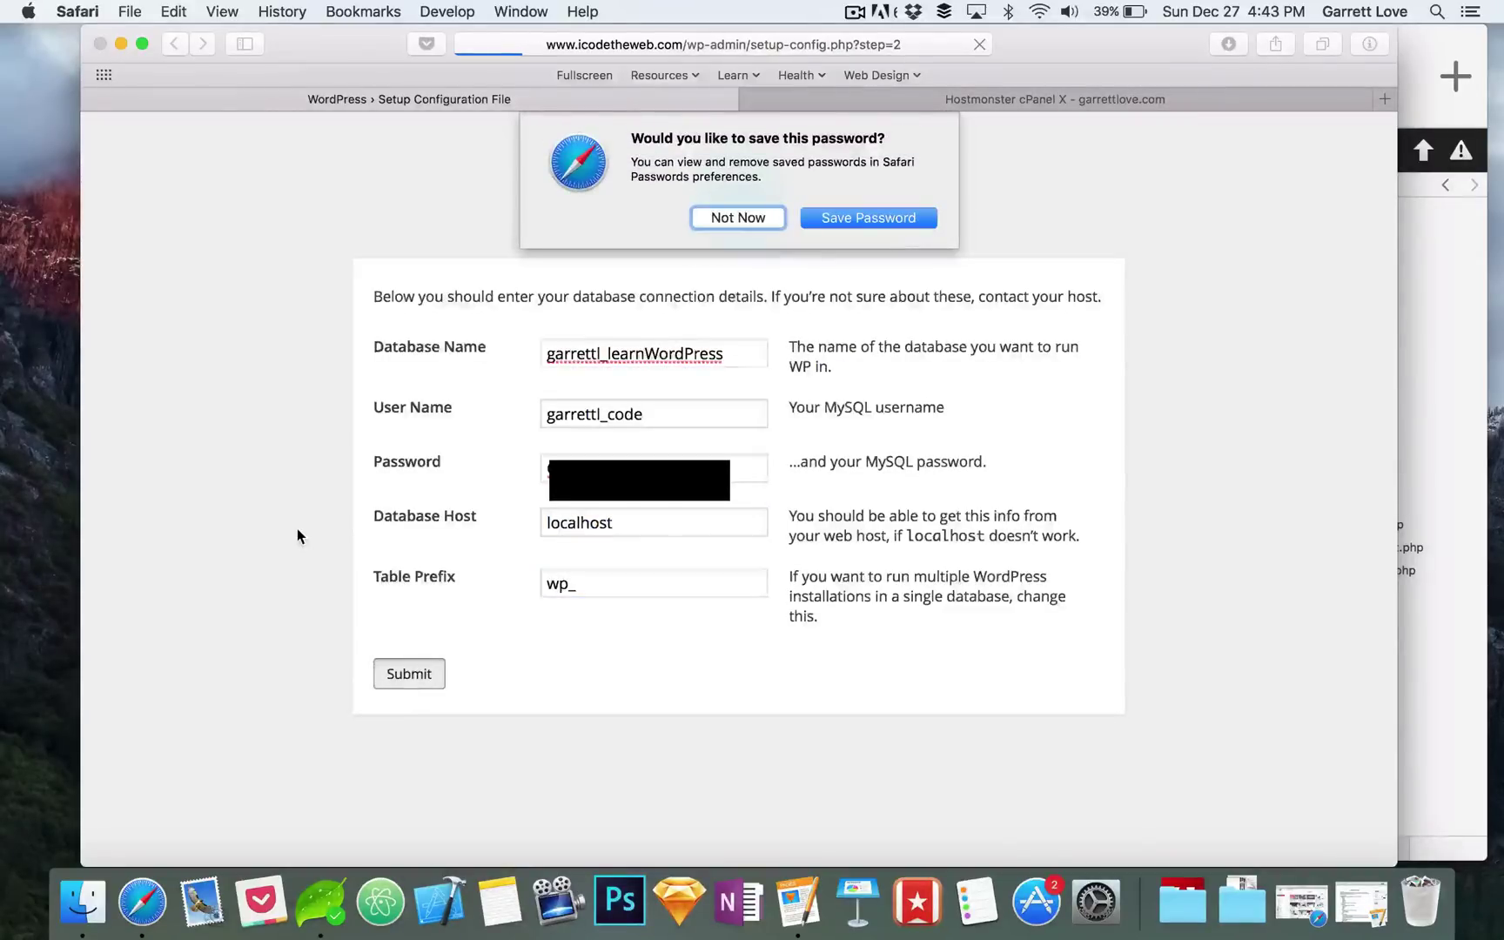
Step: Decline Safari's save-password prompt and run the WordPress install
left_click(746, 225)
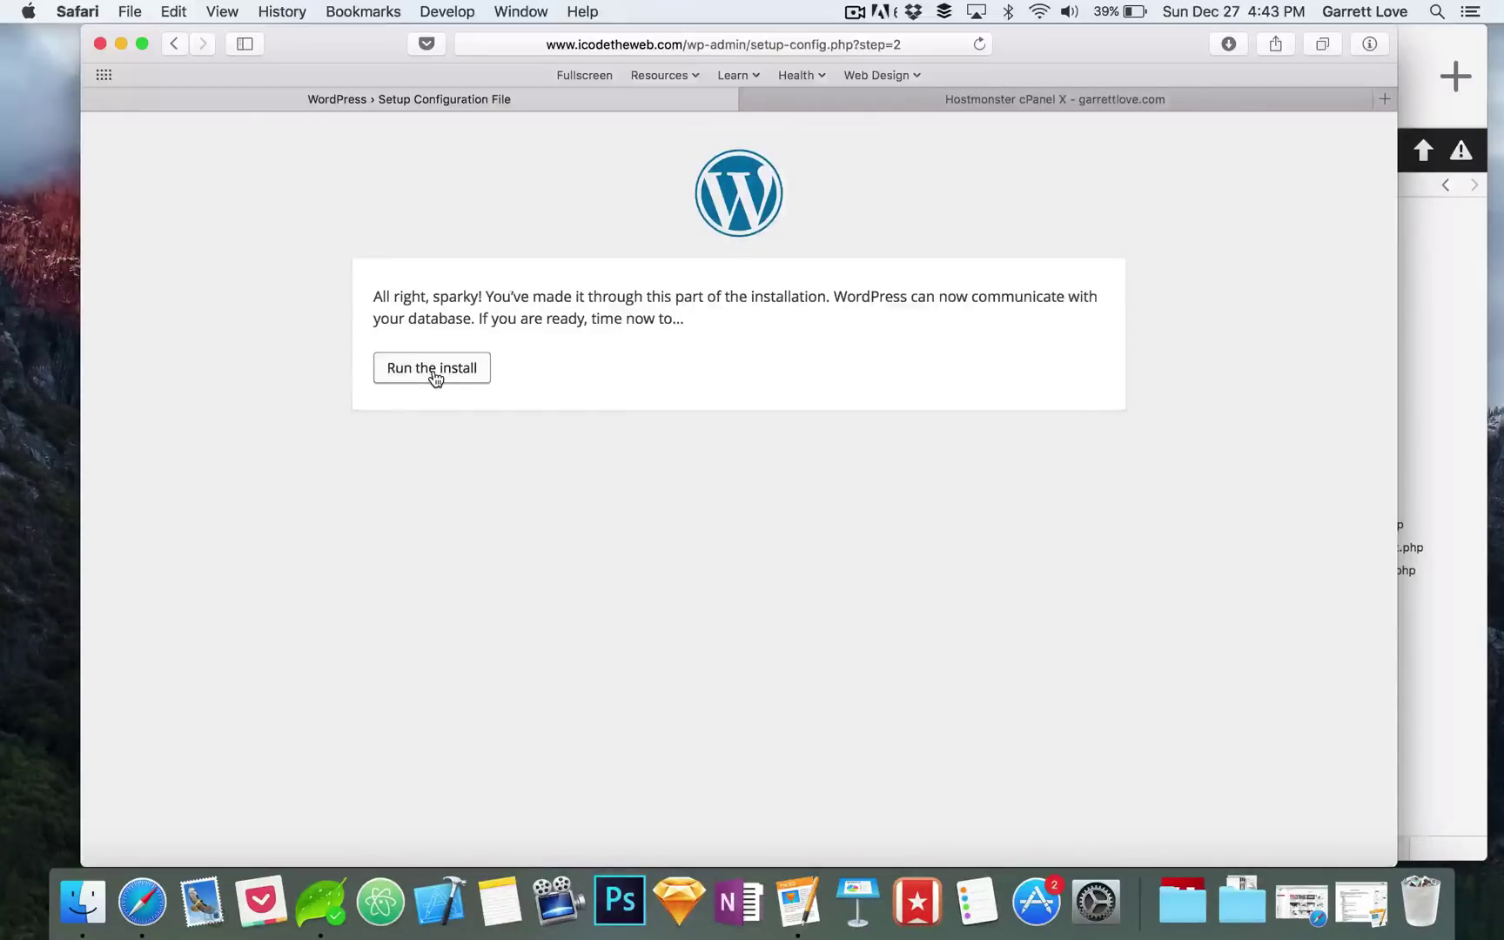
left_click(435, 377)
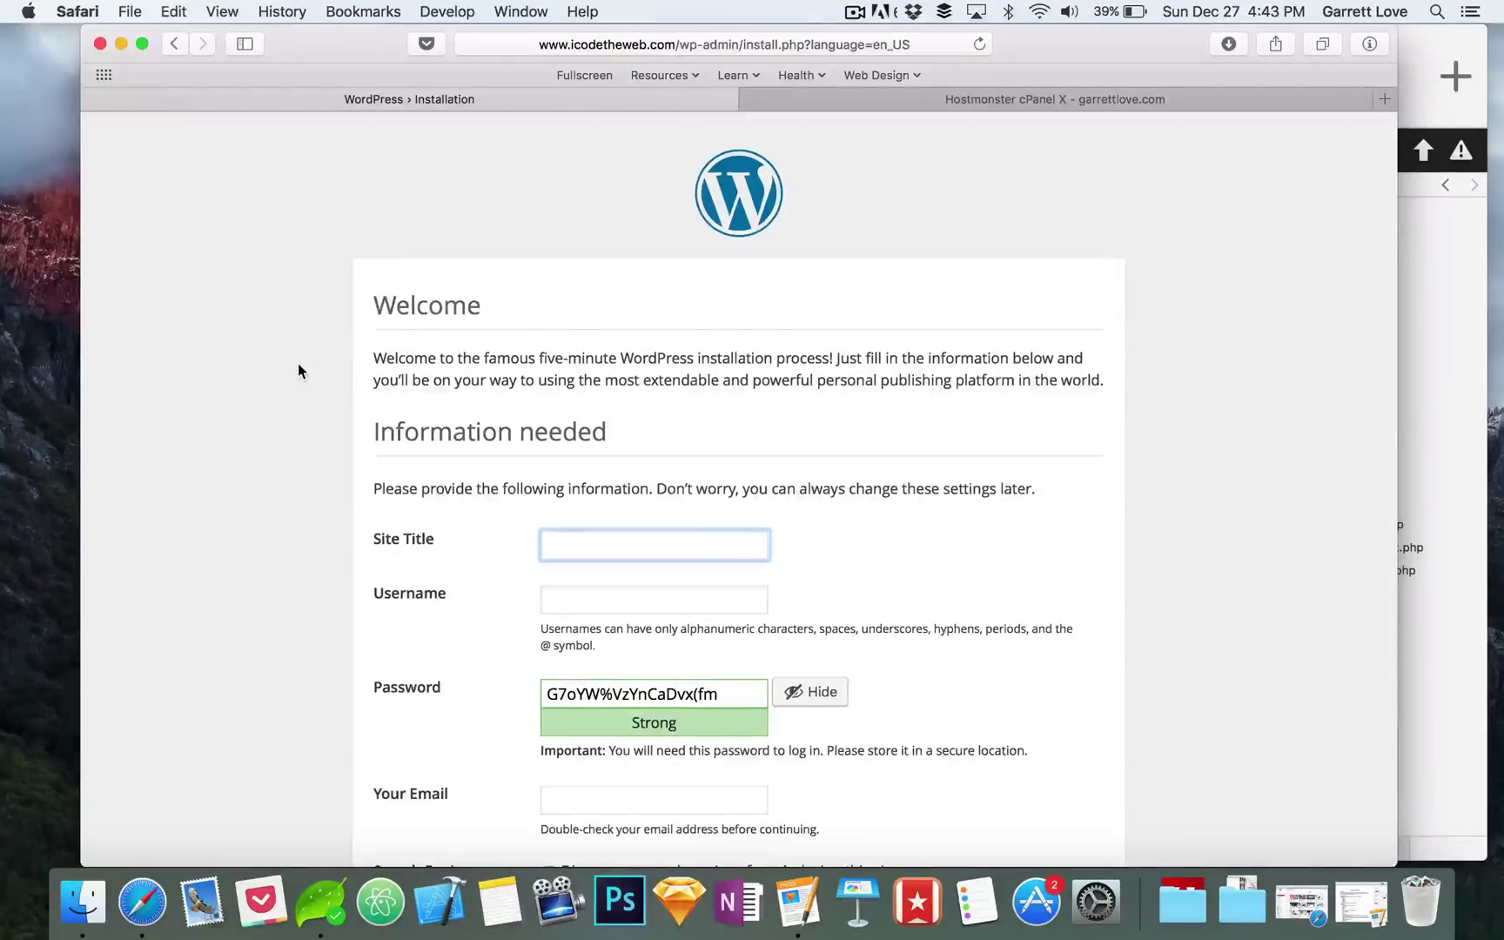
Step: Enter 'Code The Web' as the site title
scroll(298, 363, "down", 4)
scroll(298, 363, "up", 4)
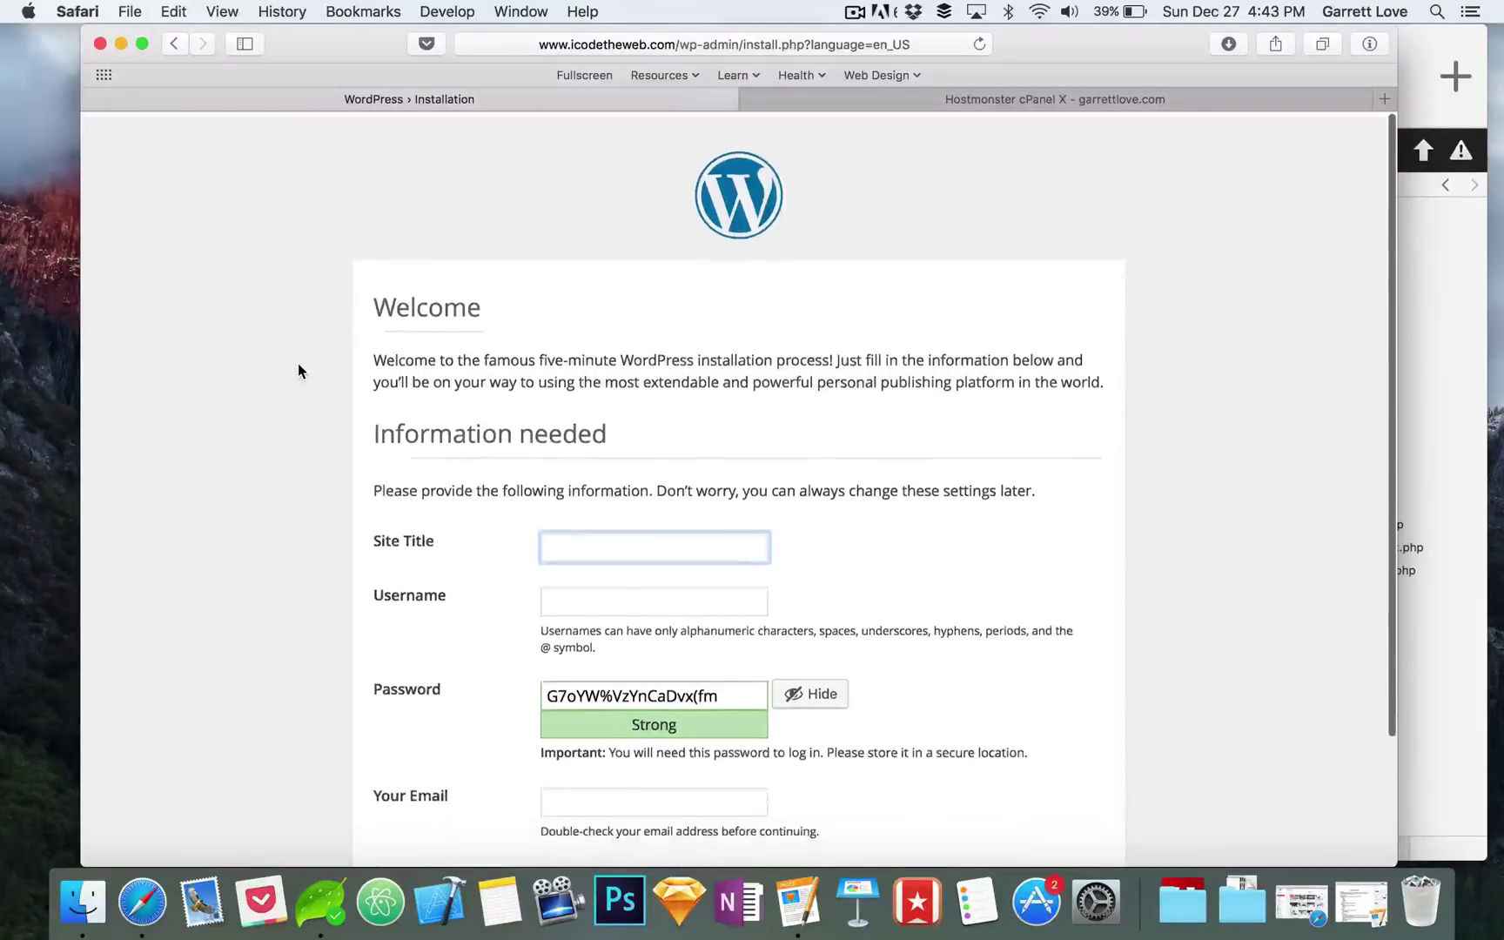
scroll(298, 363, "down", 5)
scroll(298, 363, "up", 5)
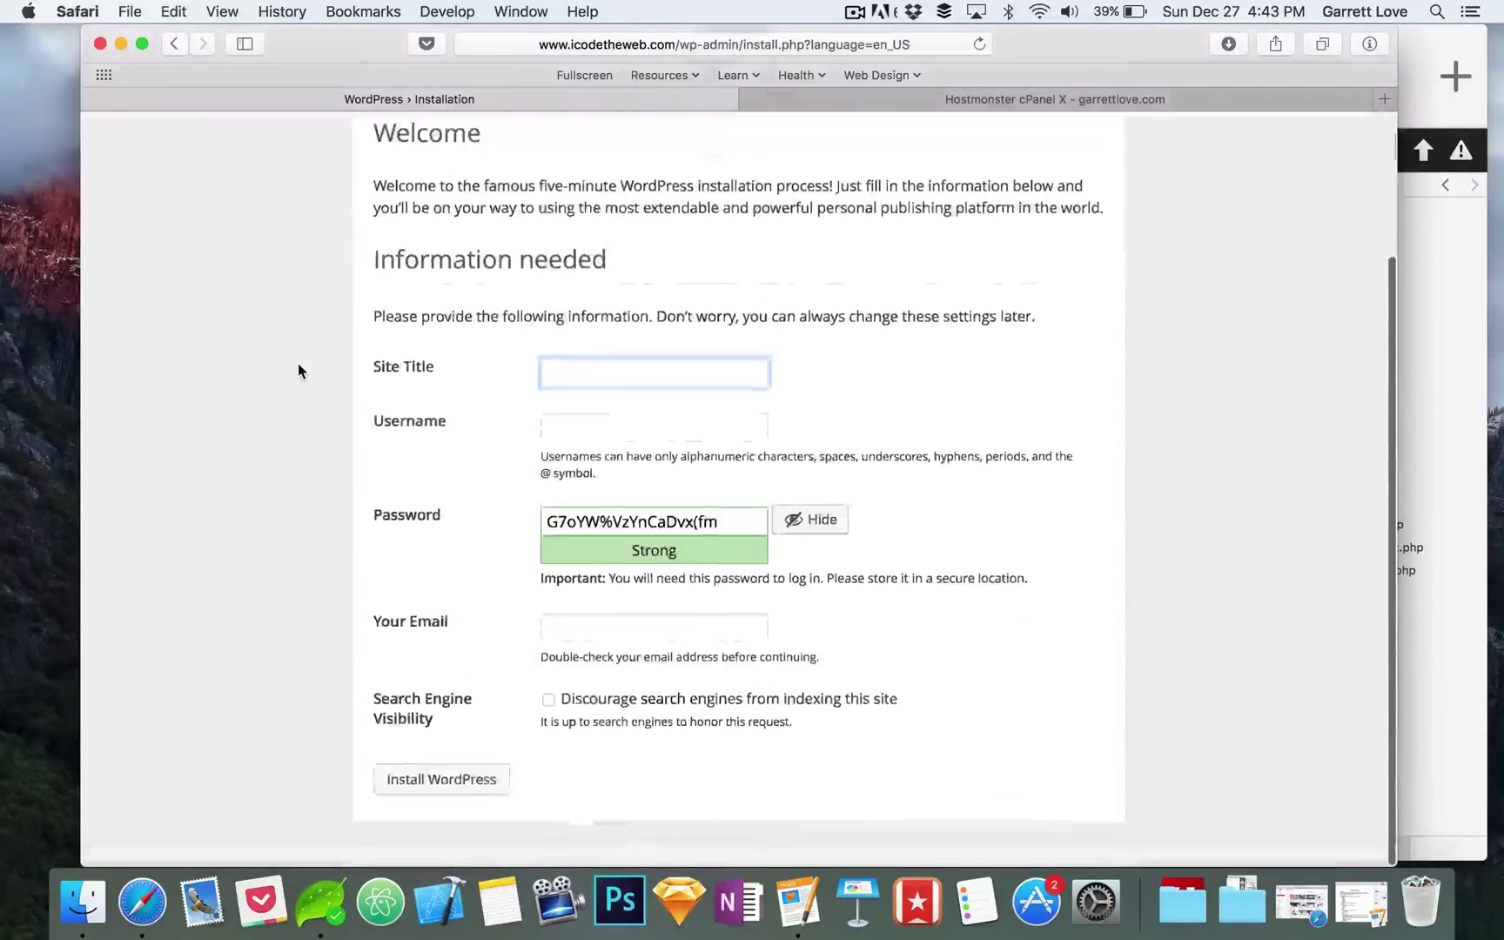
scroll(297, 371, "up", 4)
scroll(557, 446, "down", 4)
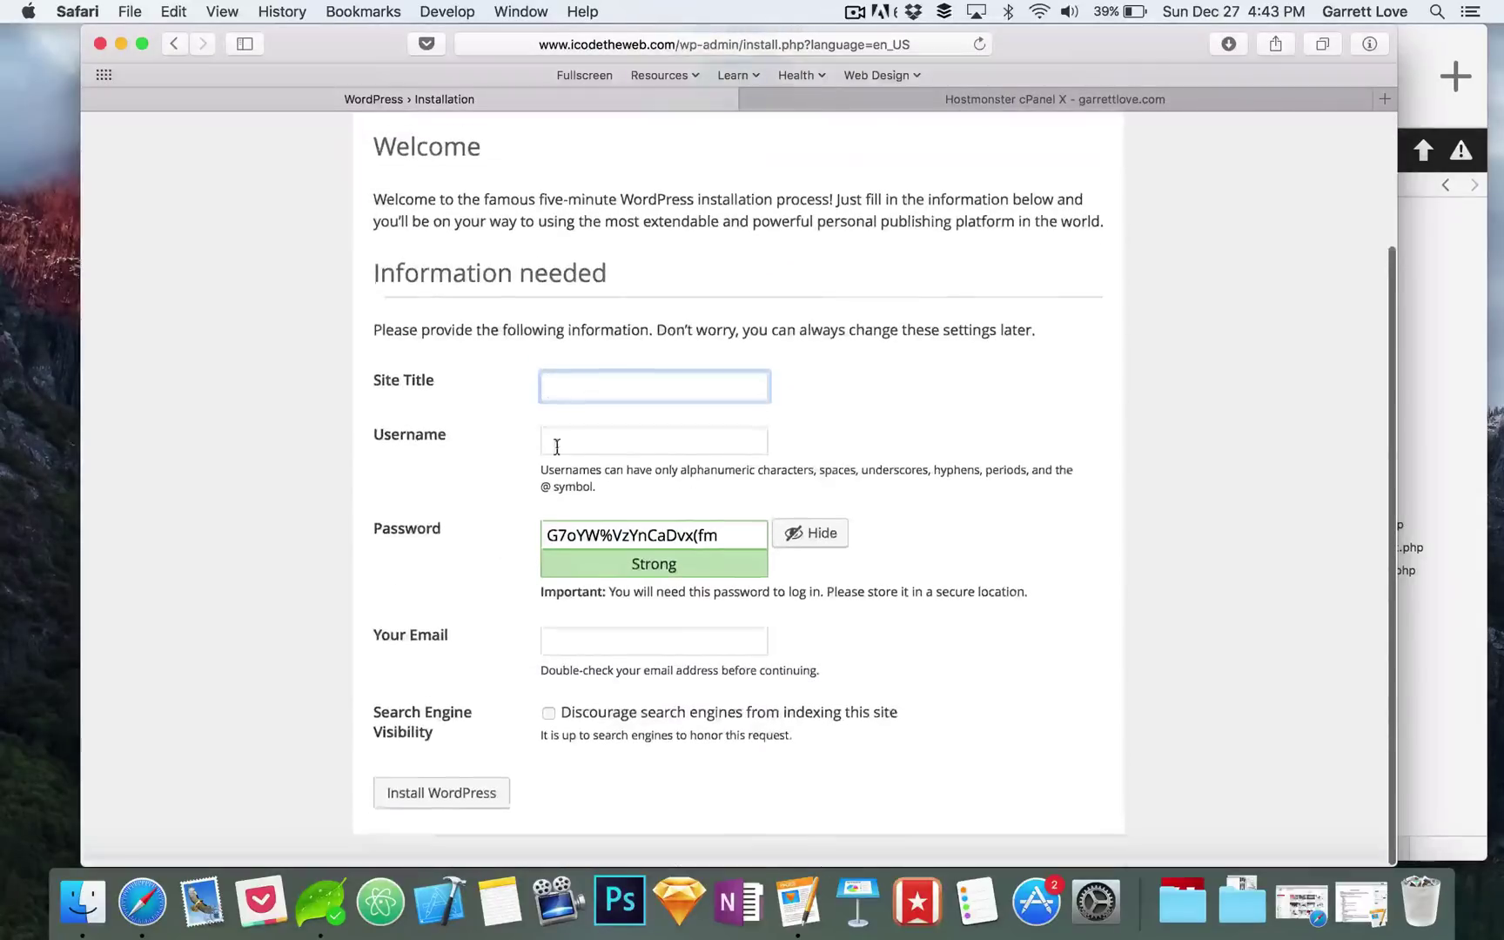
type("Code")
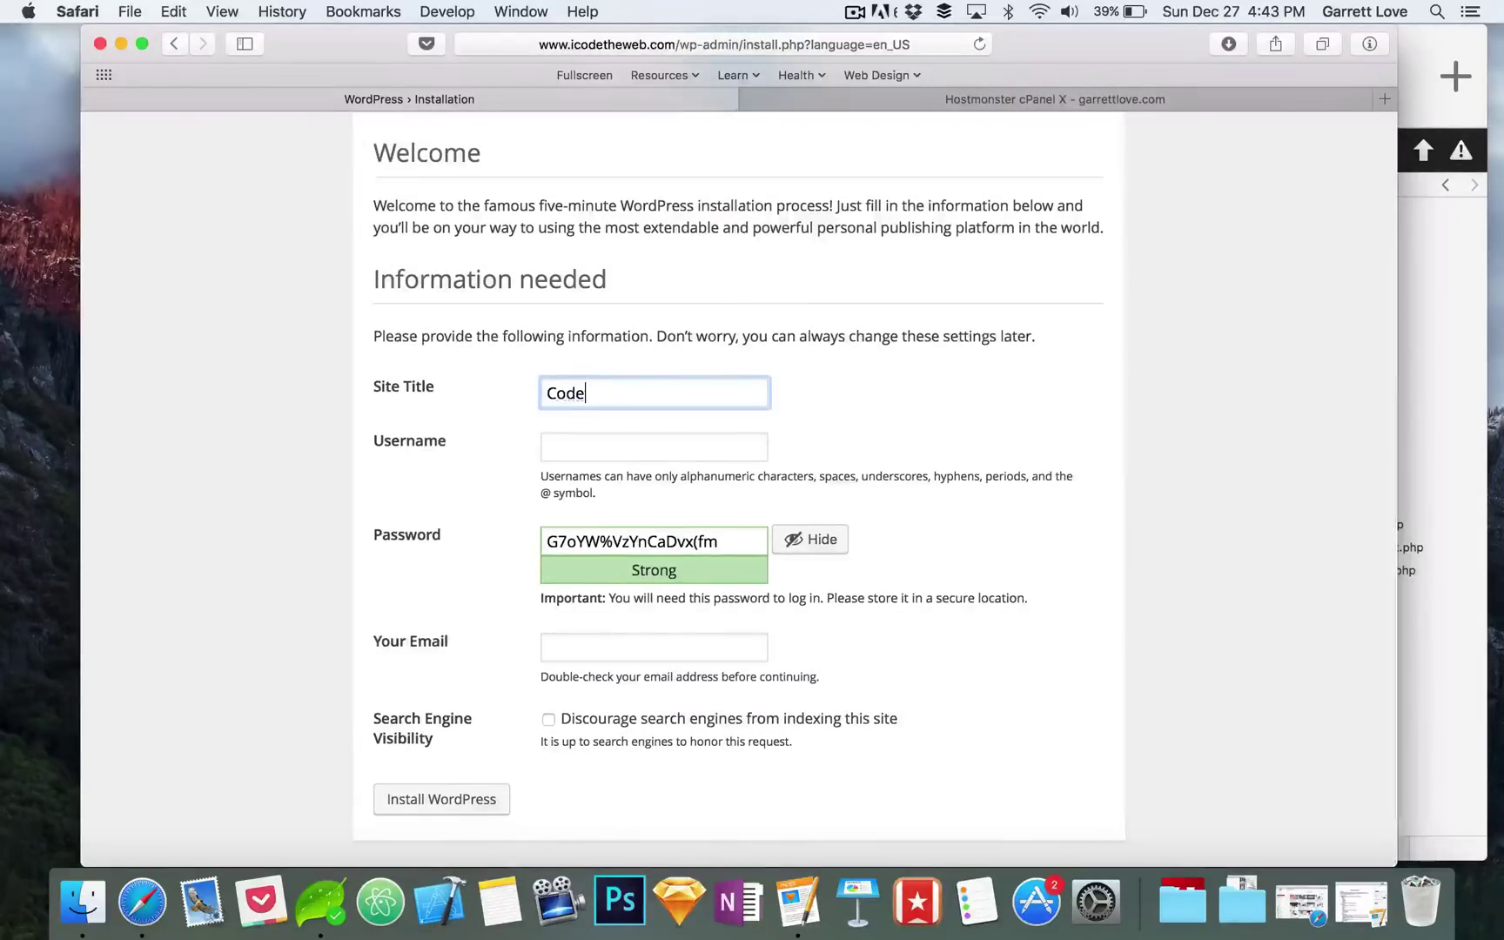
key("BackSpace")
type("e The Web")
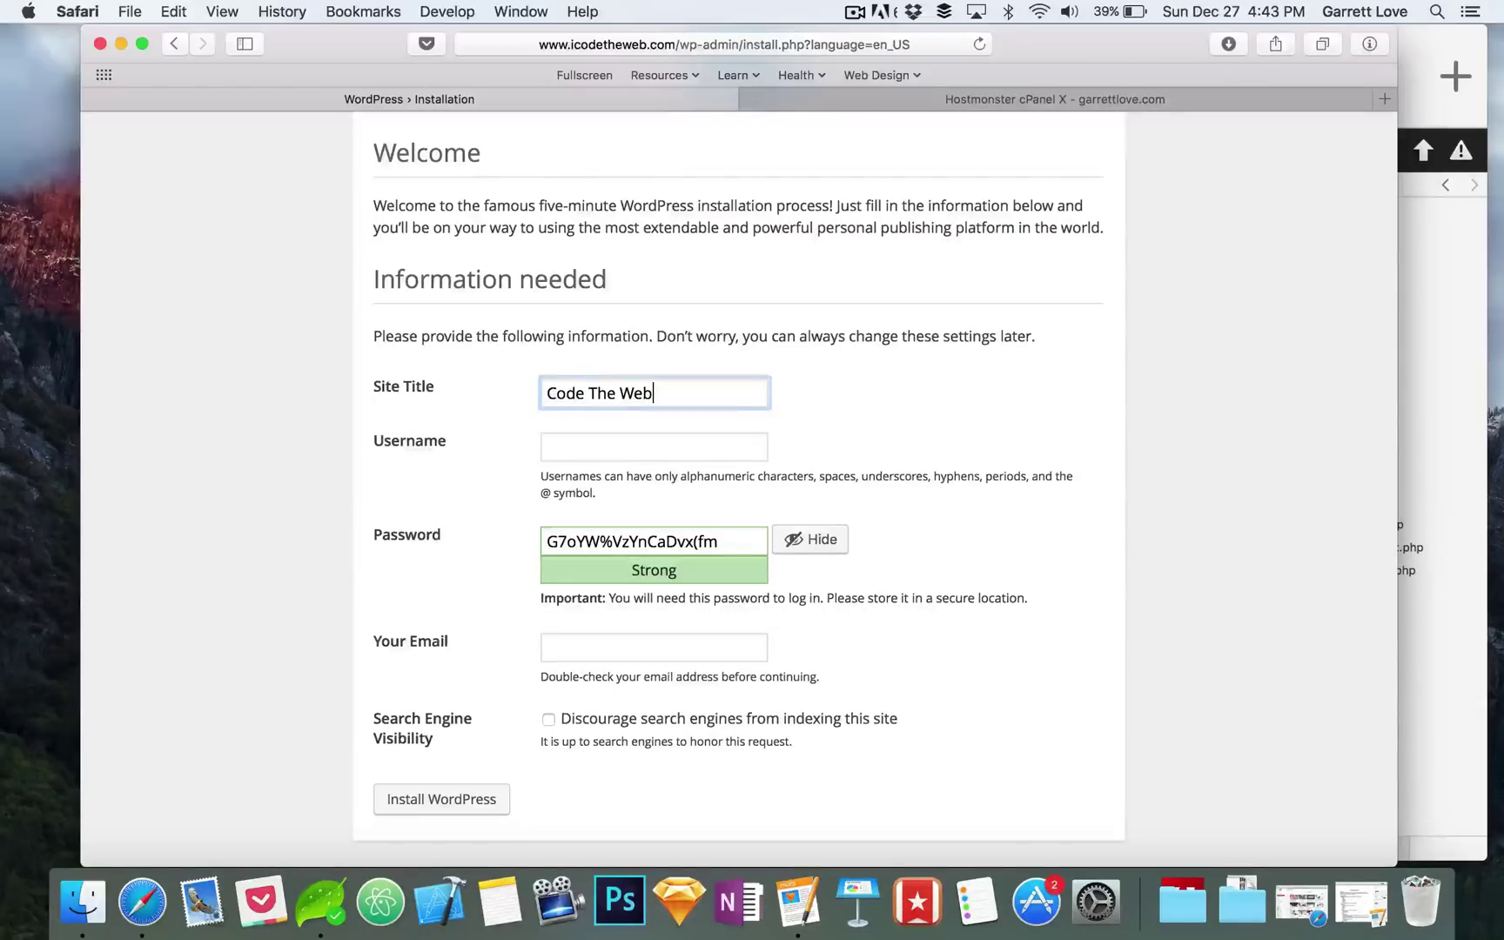
Step: Create the admin user with a confirmed weak password and email address, then install WordPress
left_click(654, 446)
type("admin")
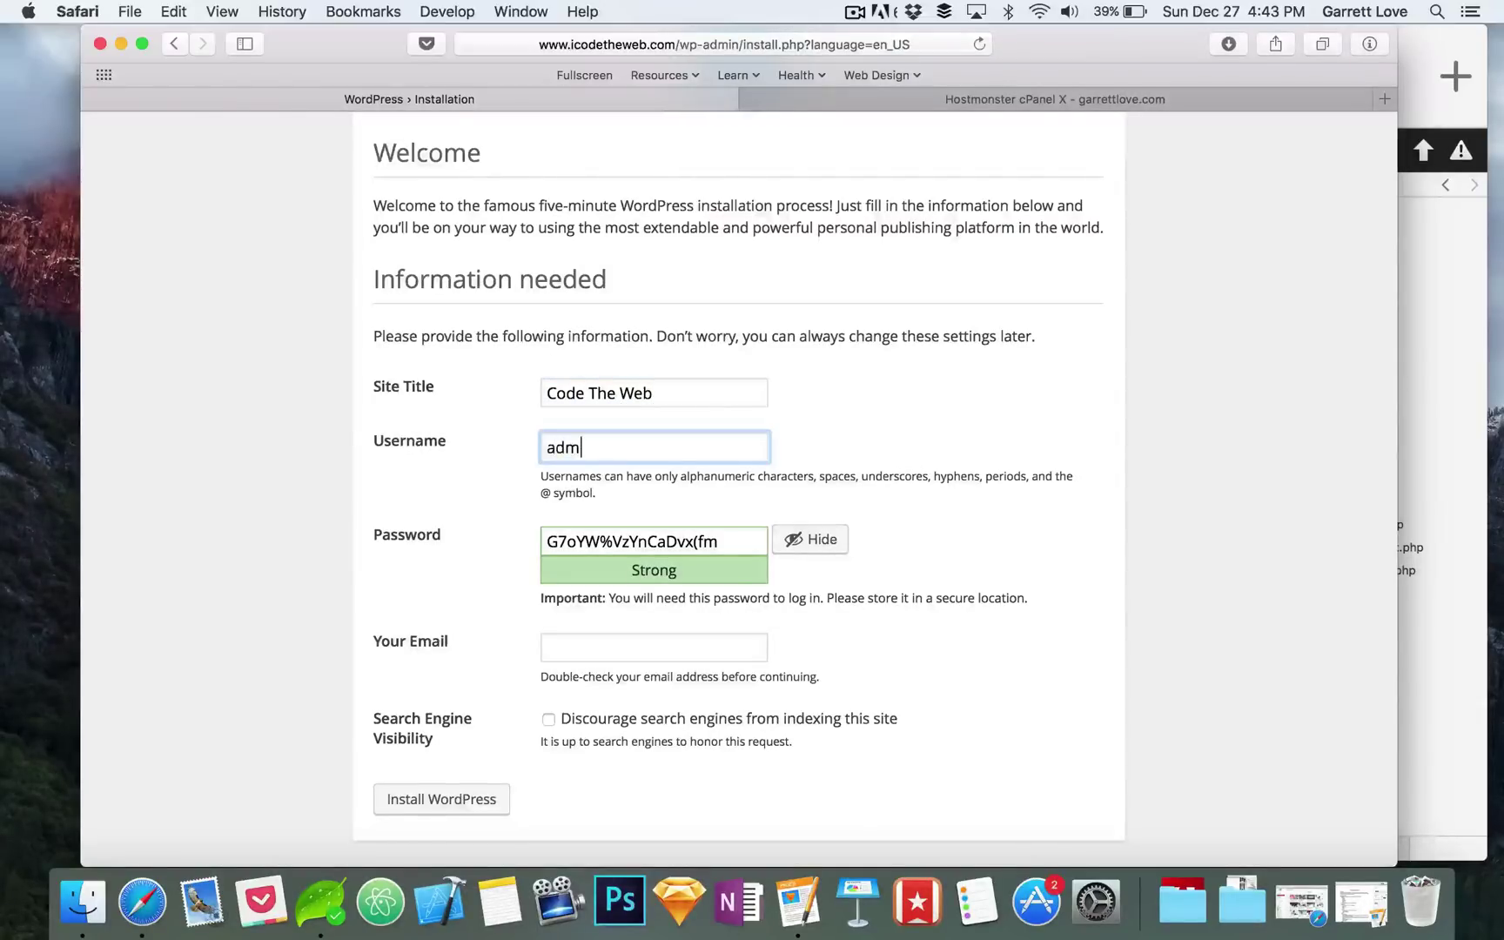
key("Tab")
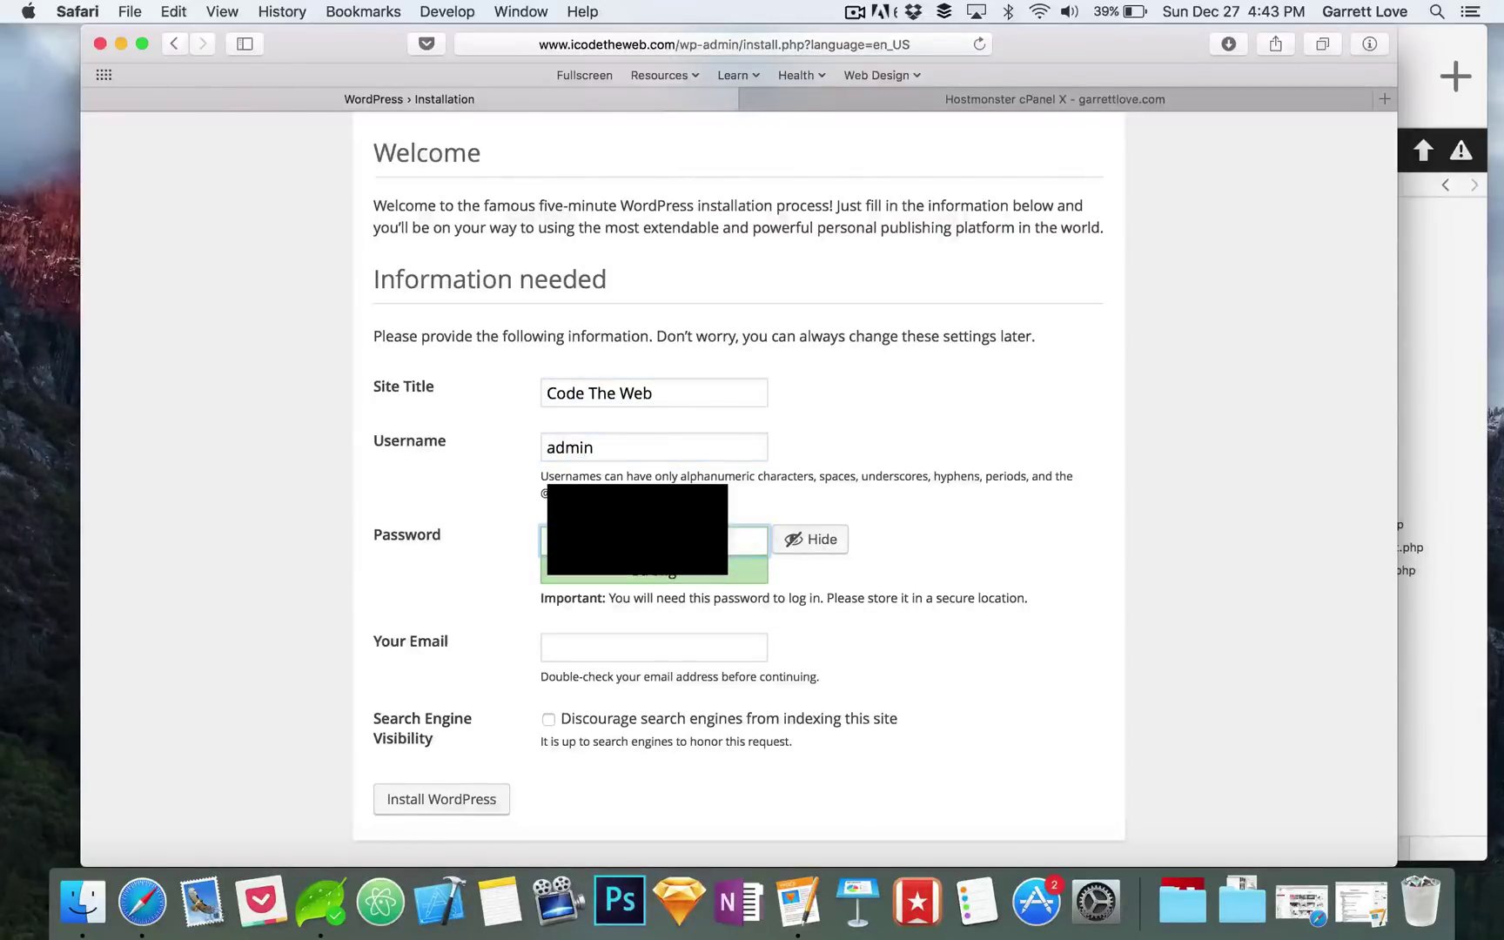
type("password")
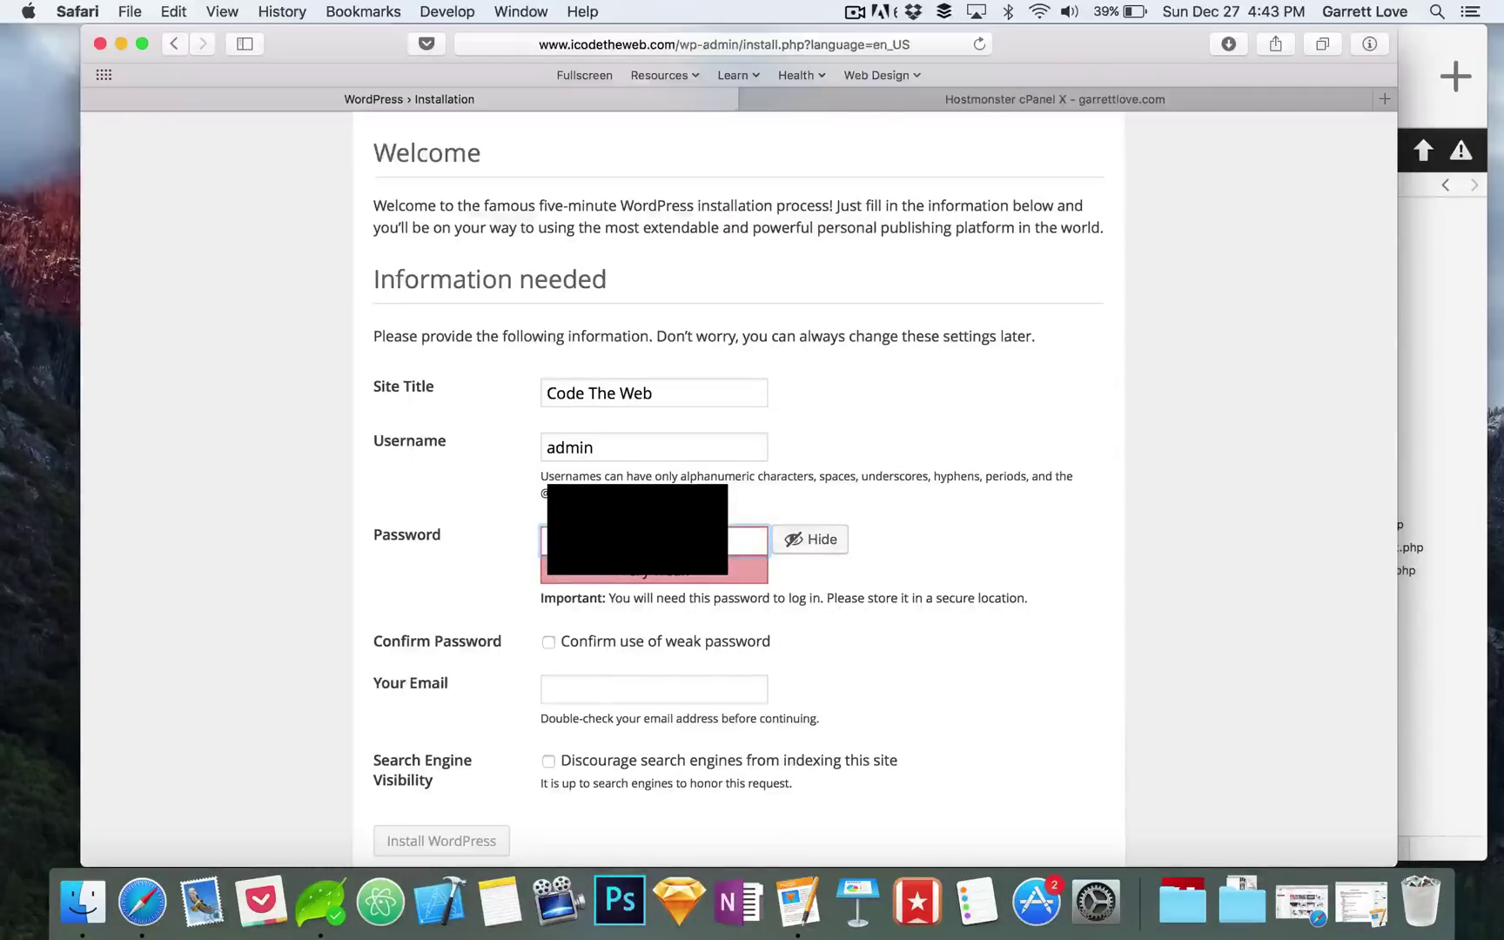
scroll(488, 604, "down", 2)
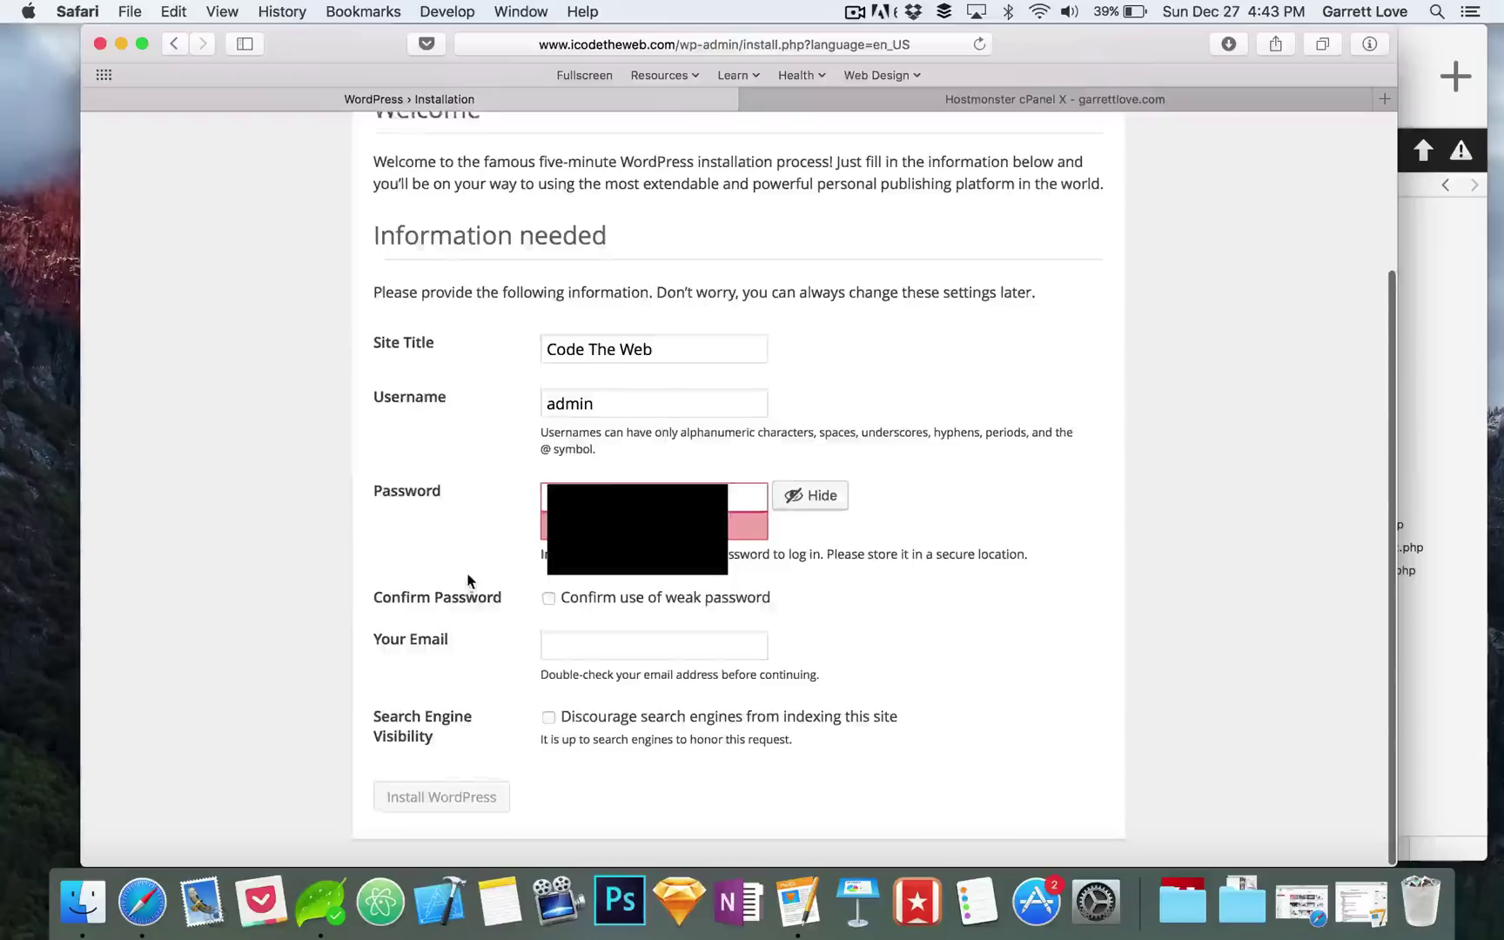
left_click(548, 598)
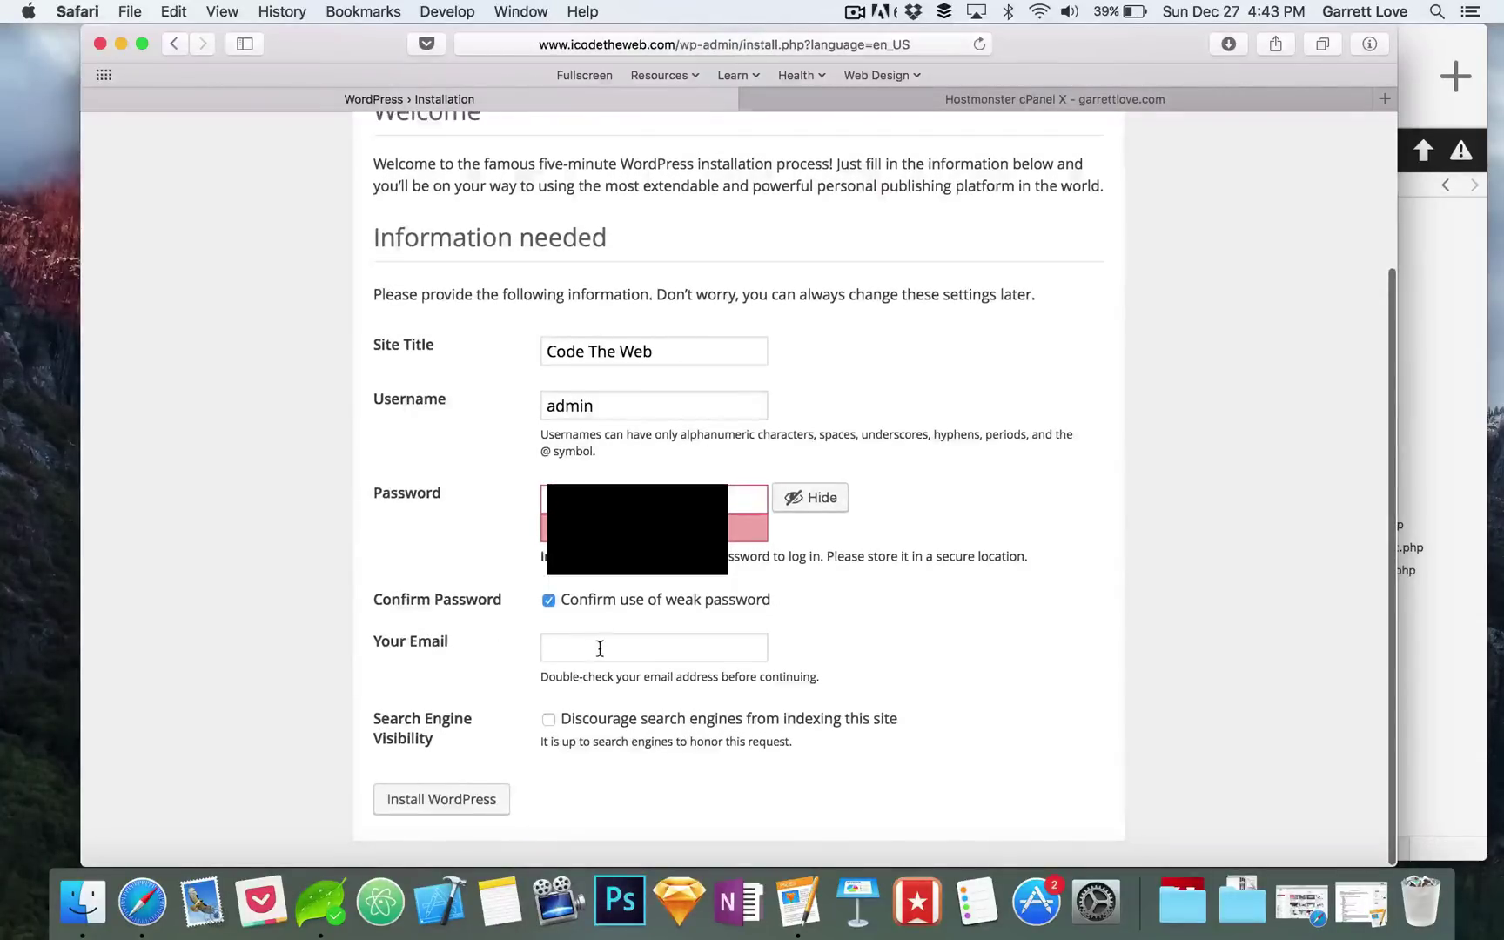
left_click(601, 646)
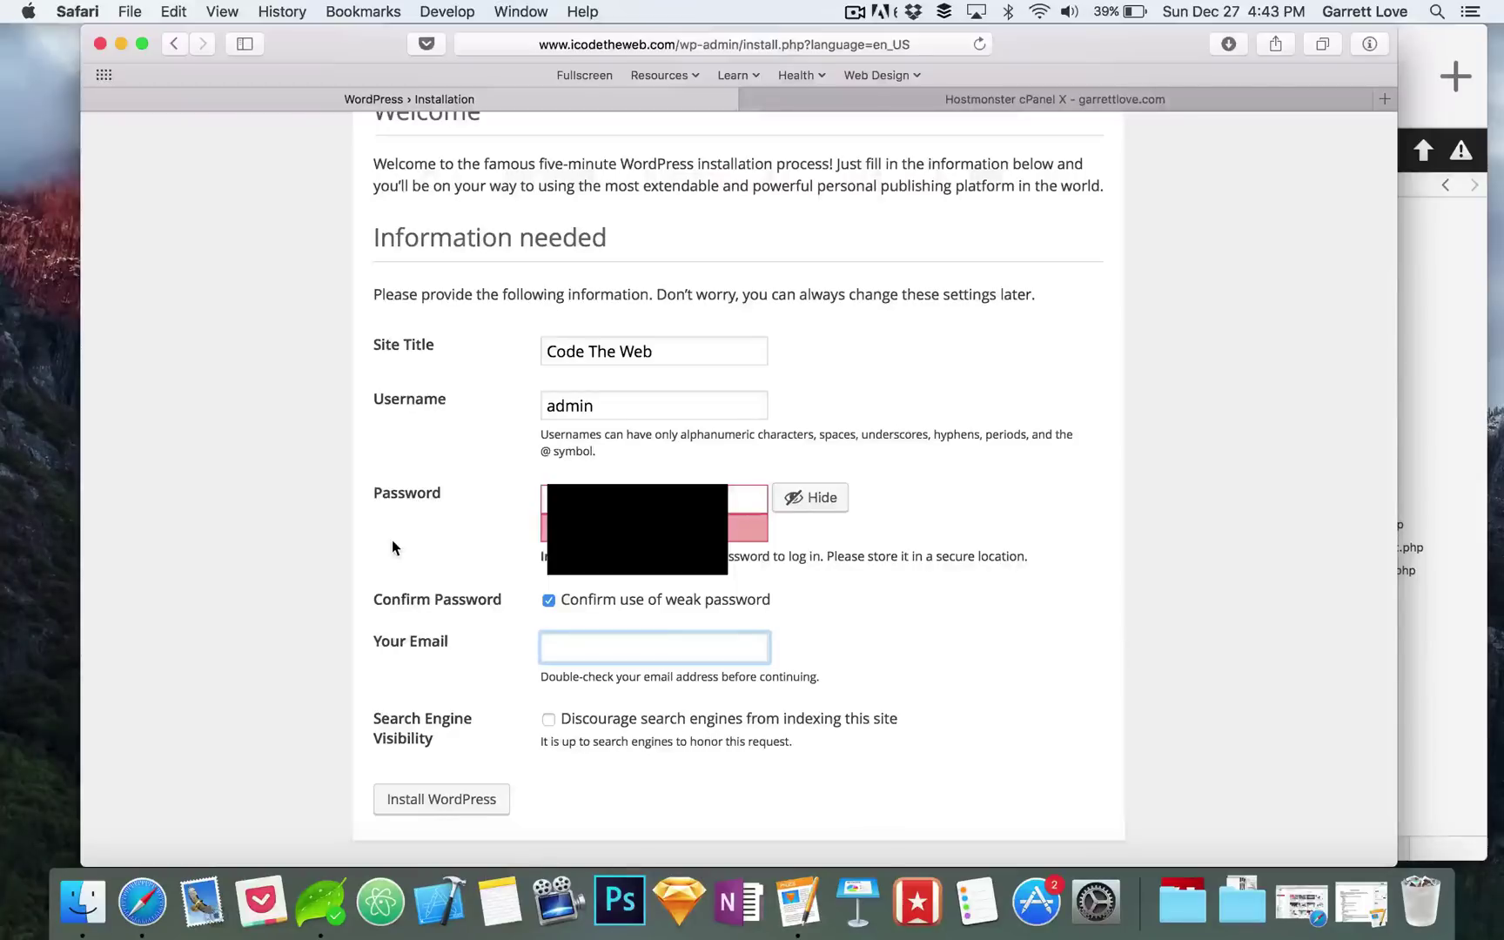
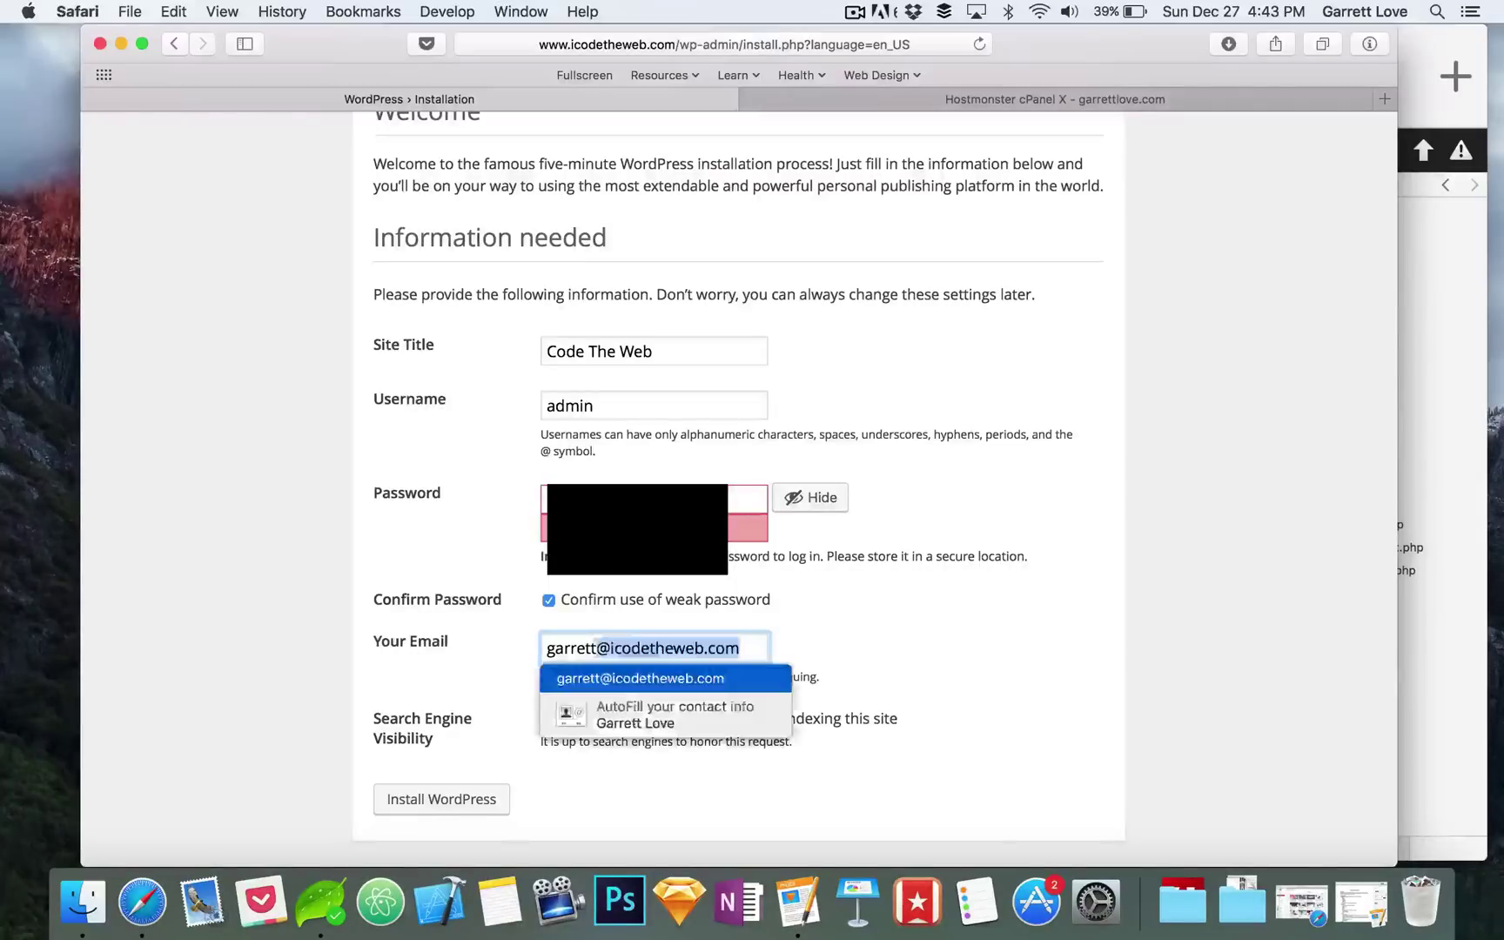
key("Tab")
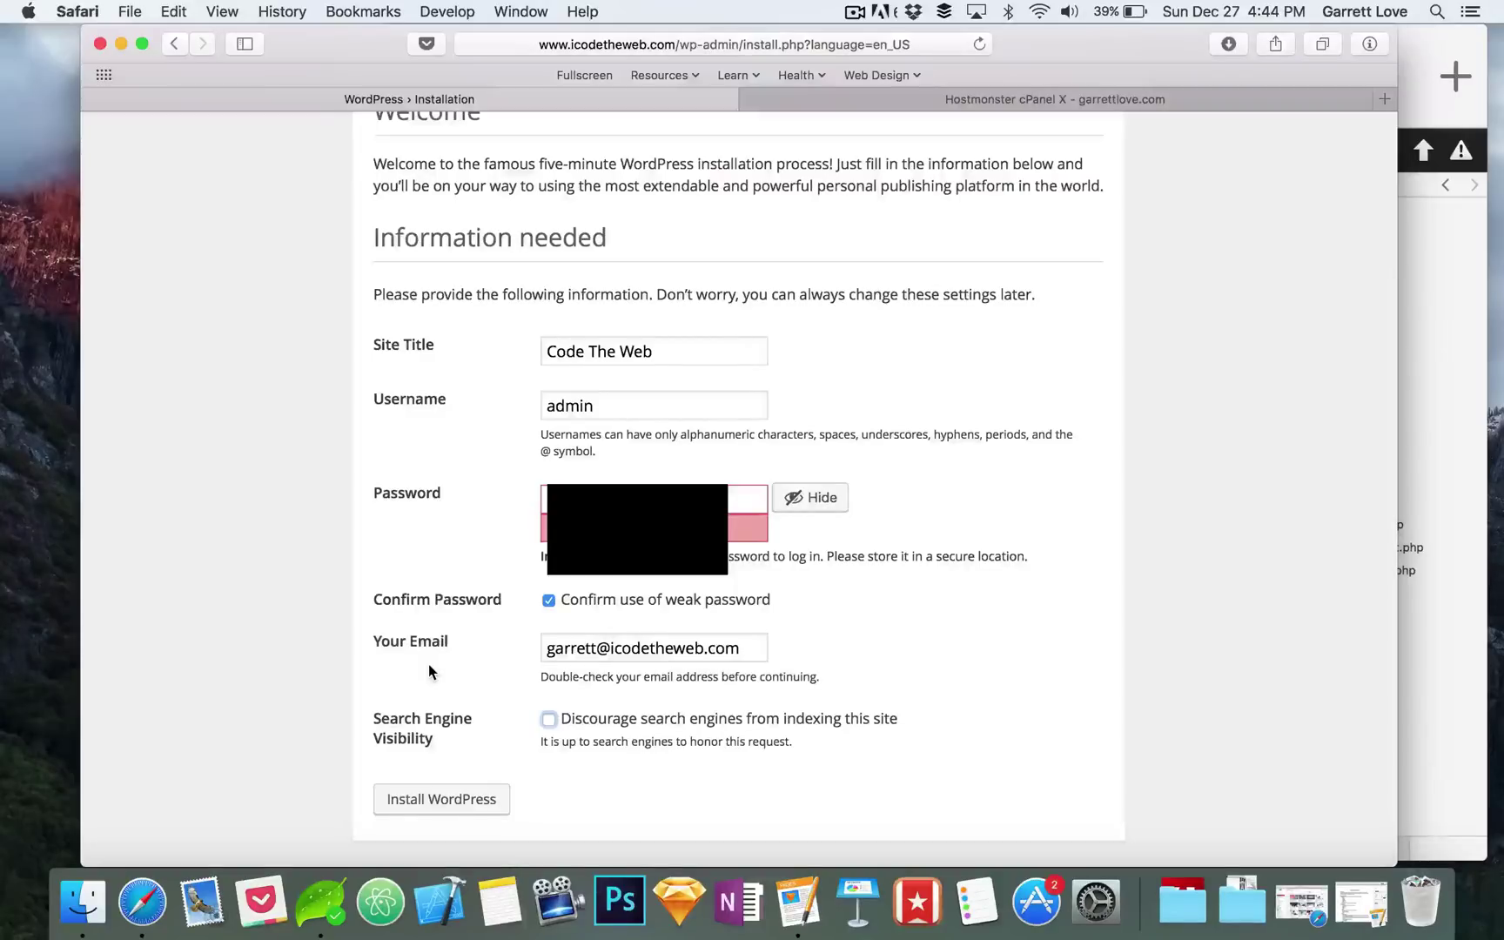
left_click(441, 800)
left_click(452, 808)
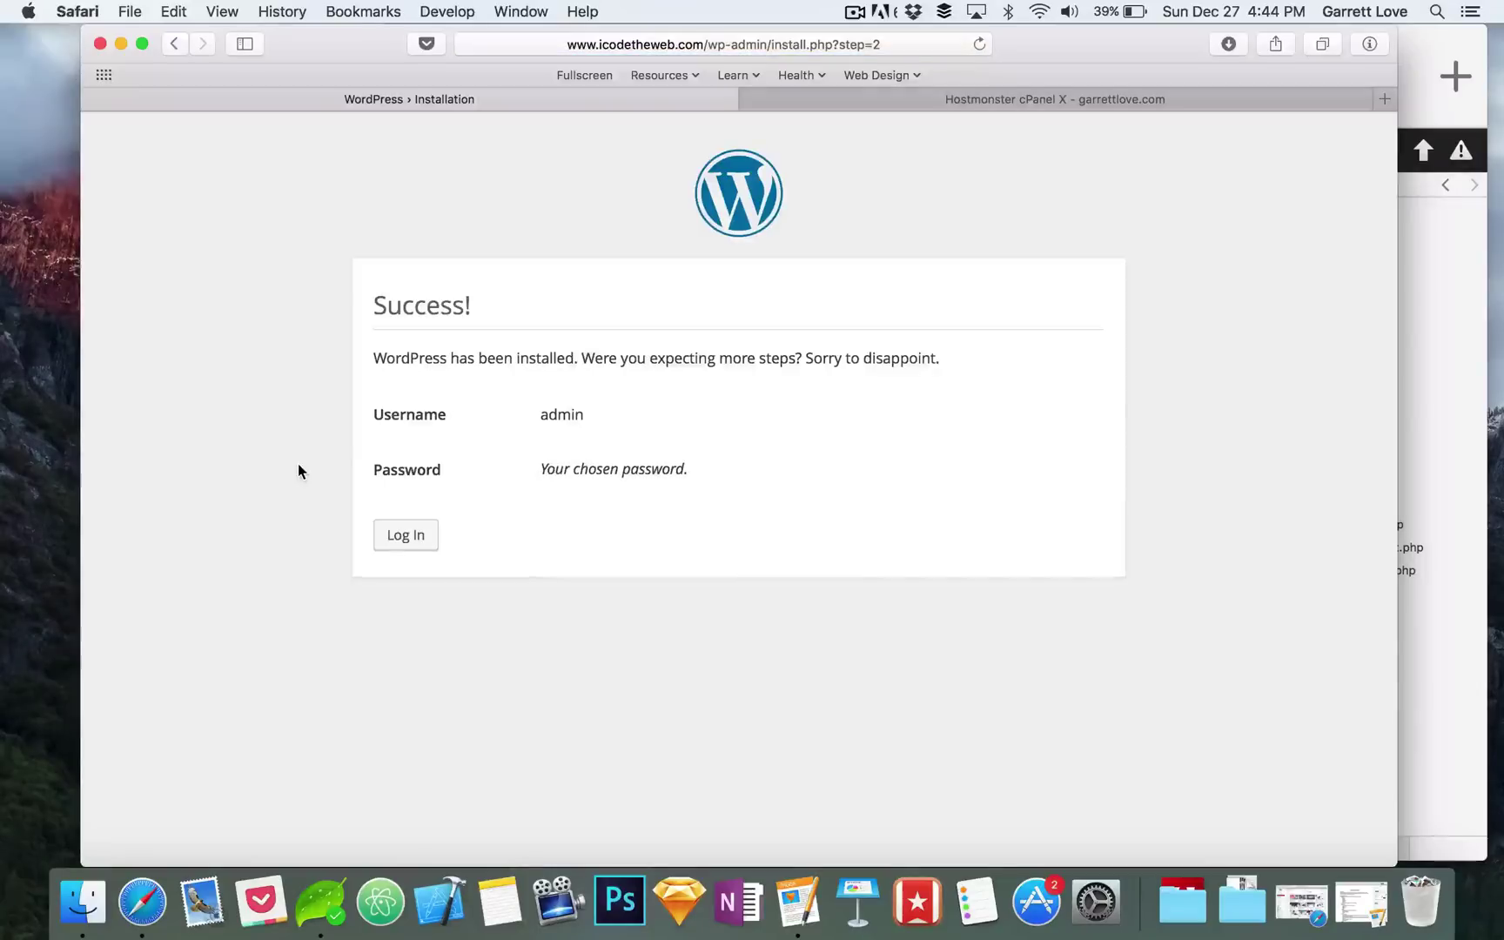
Step: Log in as admin with the account password, ticking Remember Me
left_click(394, 538)
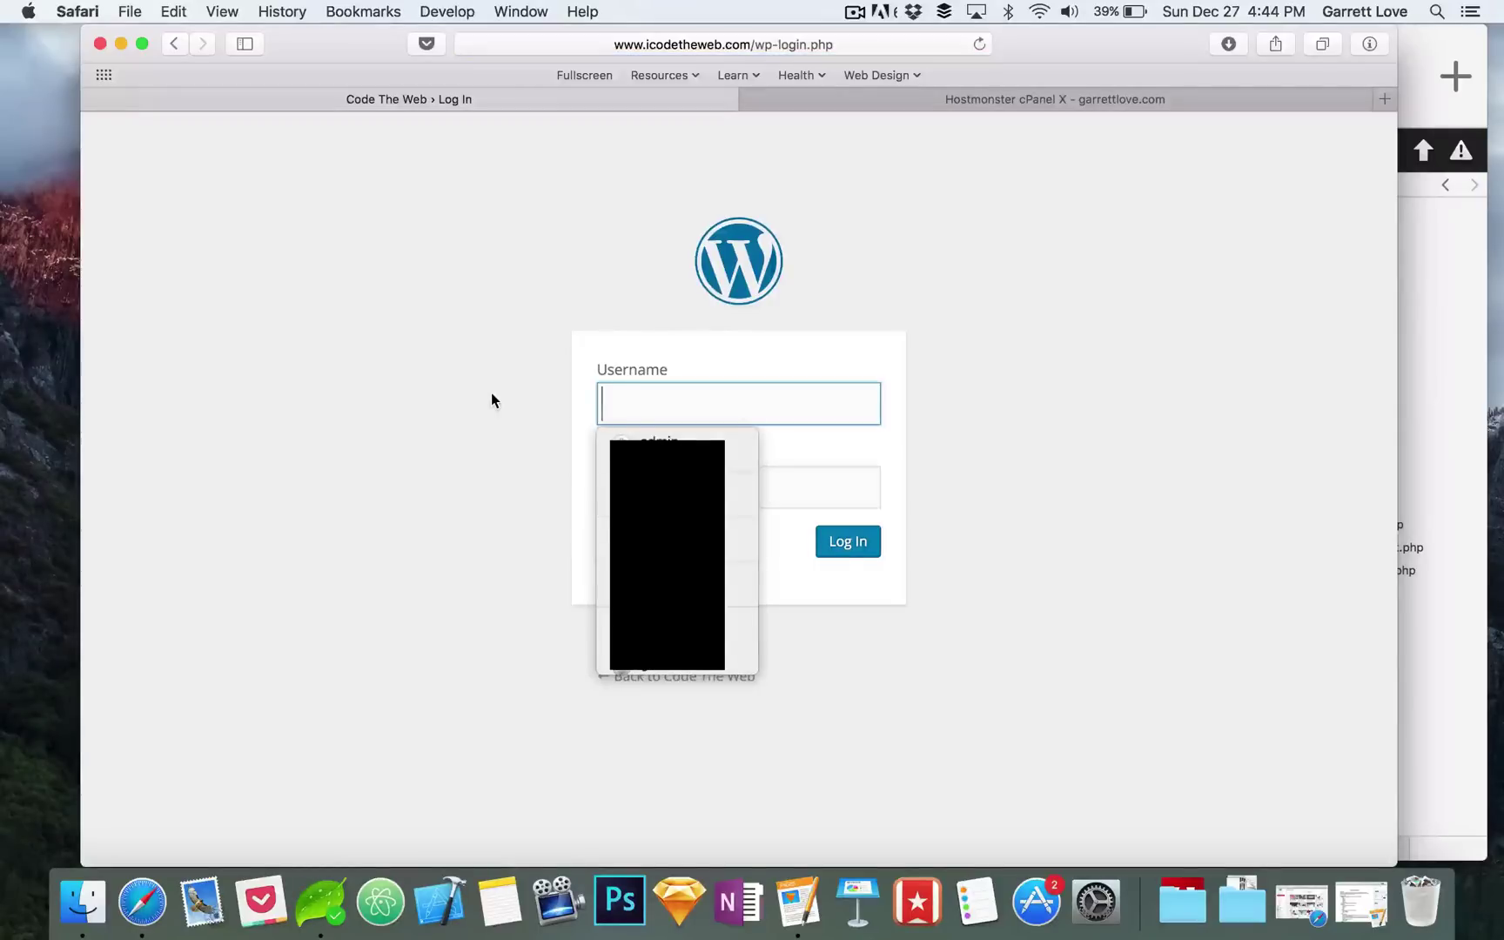
type("admin")
key("Tab")
type("*******")
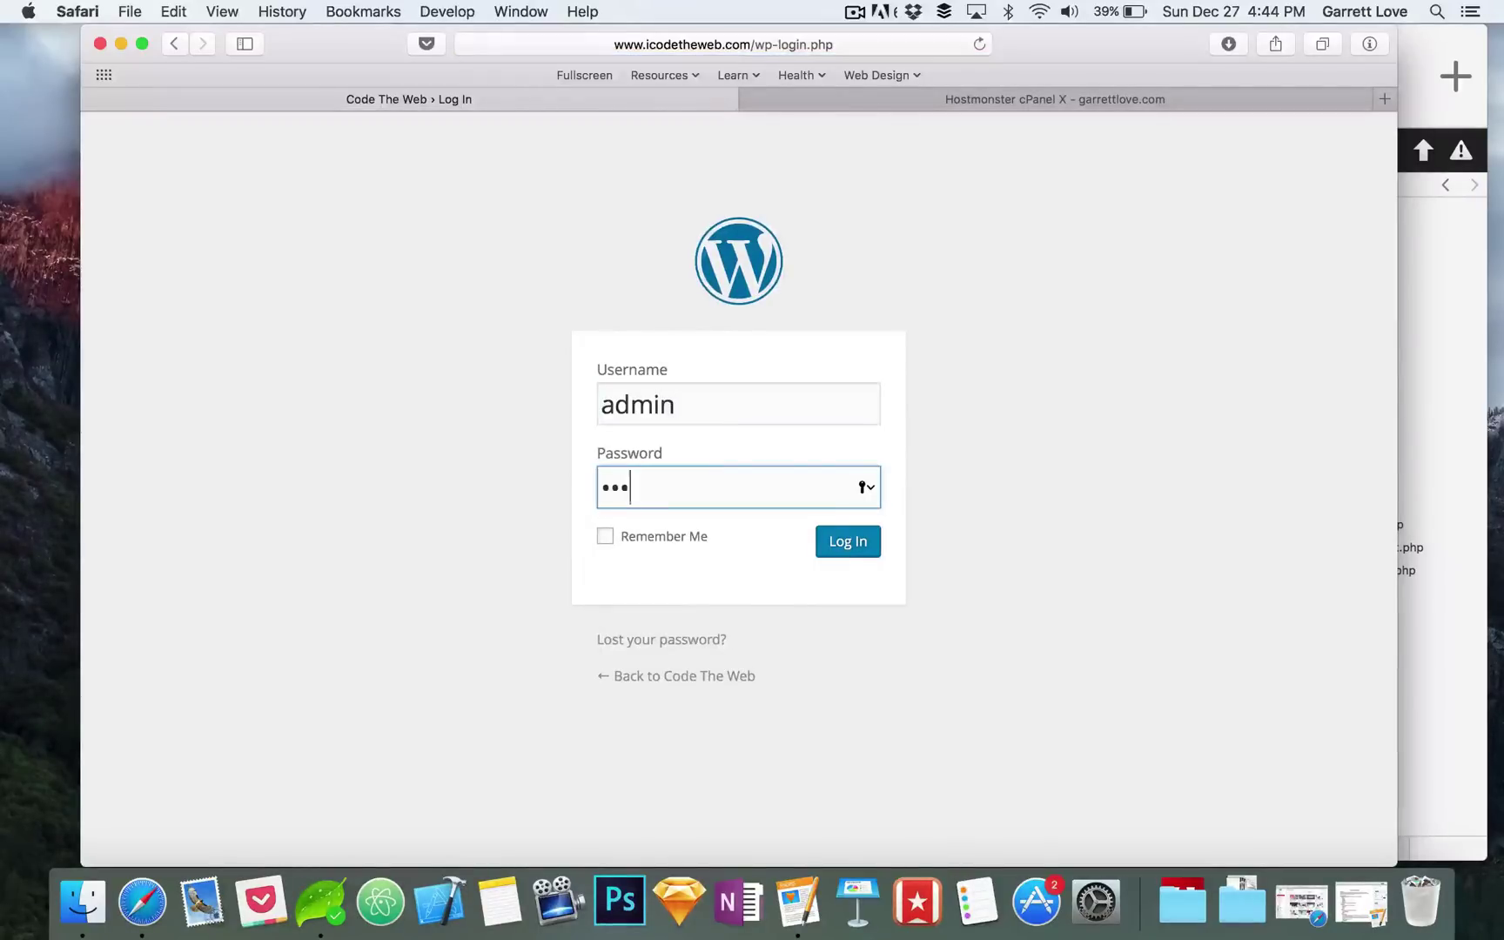
type("****")
left_click(606, 537)
left_click(848, 546)
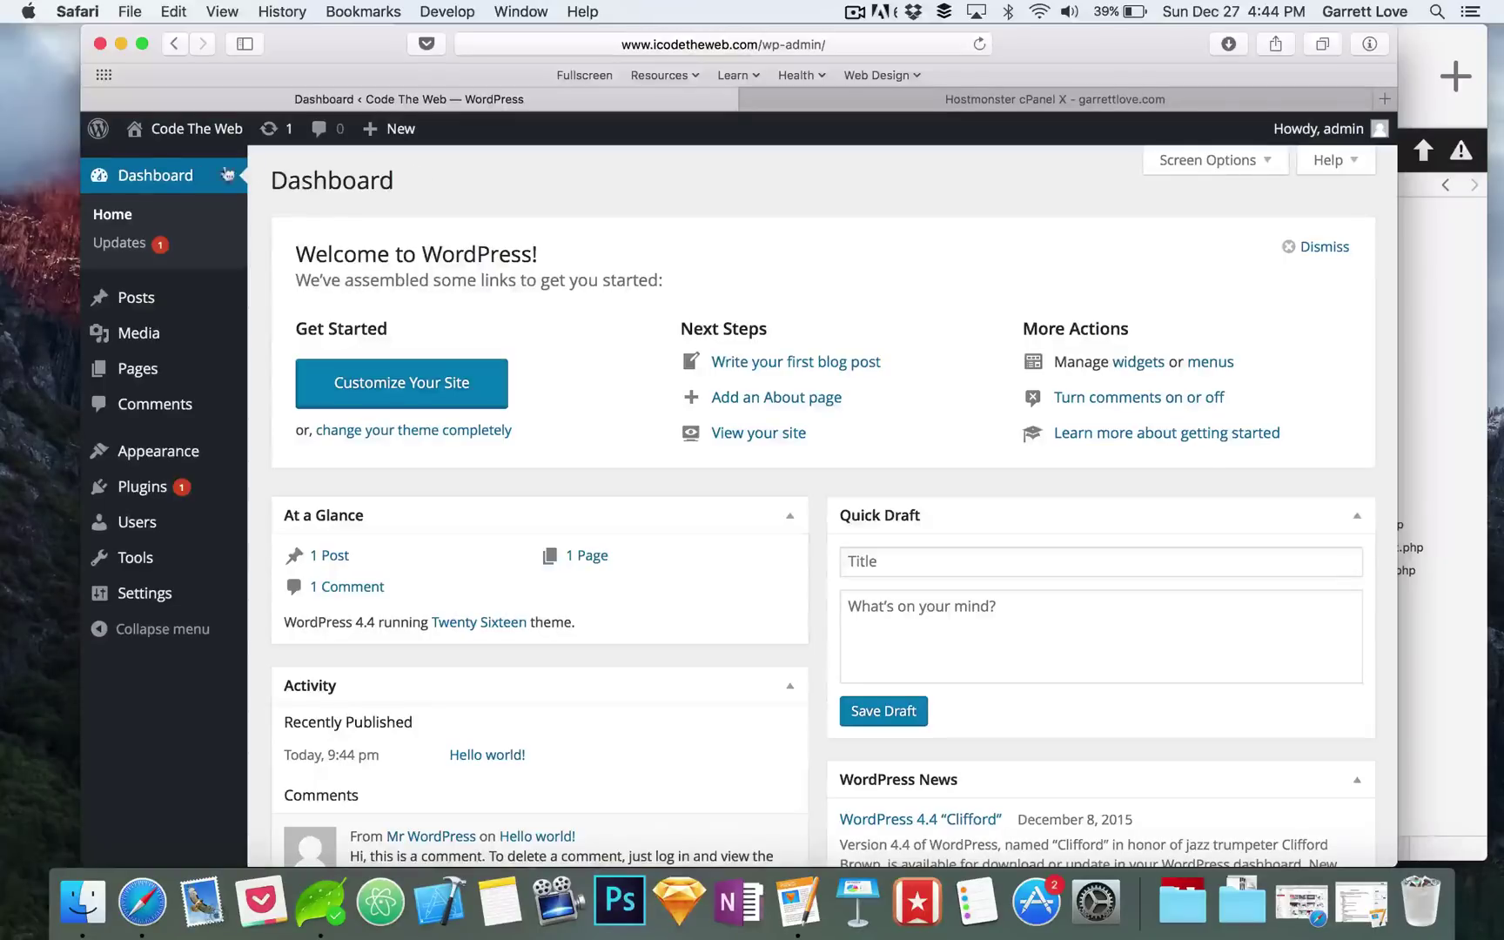
Step: Load icodetheweb.com in the cPanel tab, keeping the WordPress Dashboard in the other tab
left_click(140, 177)
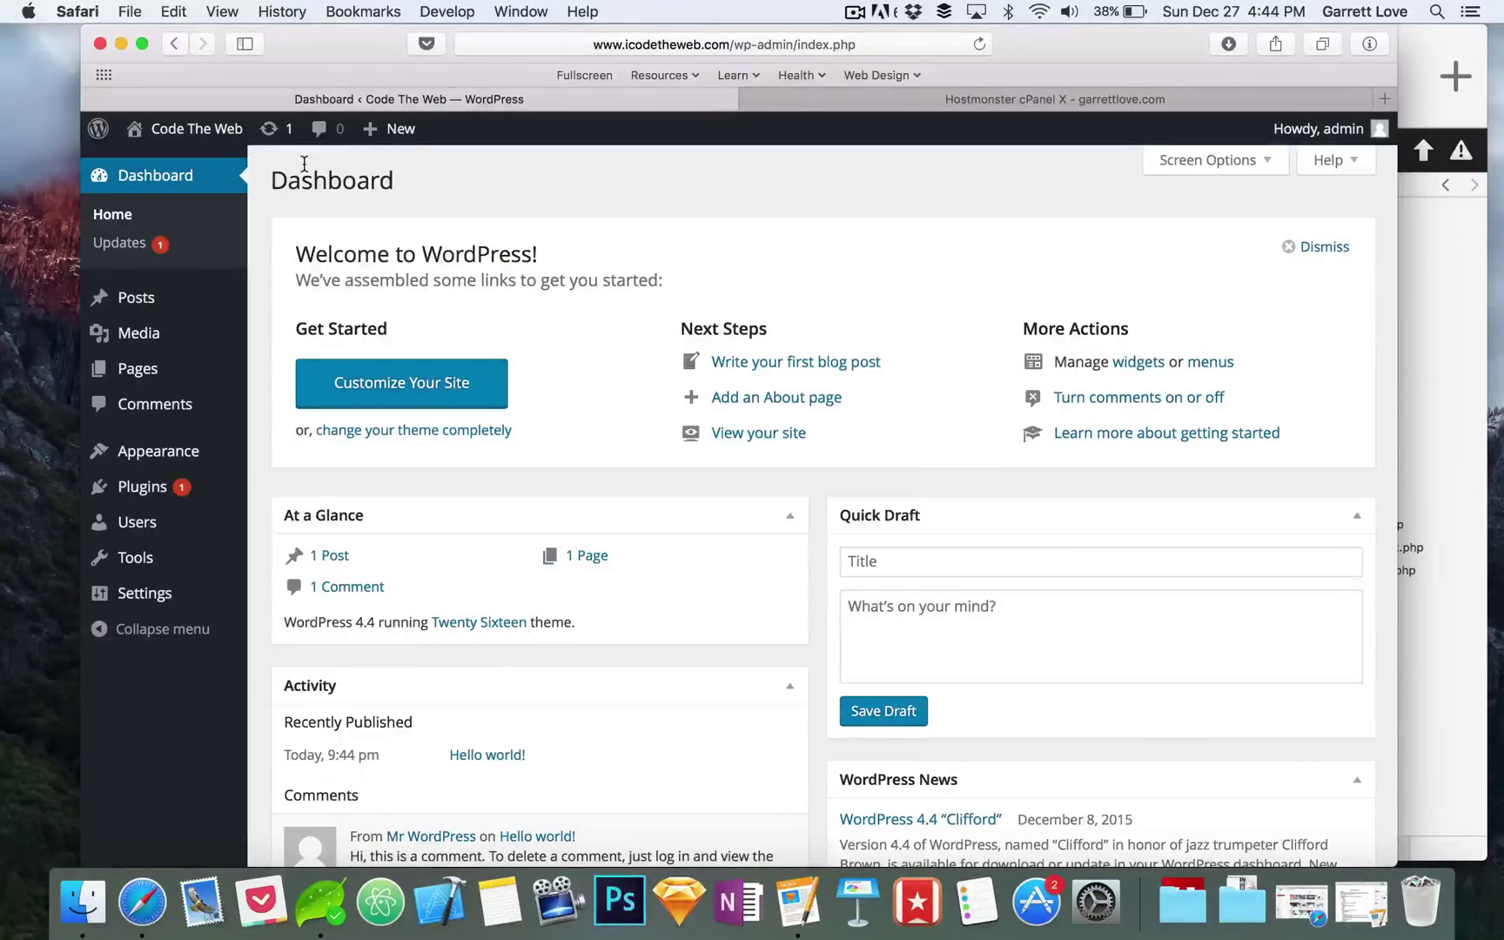
left_click(847, 104)
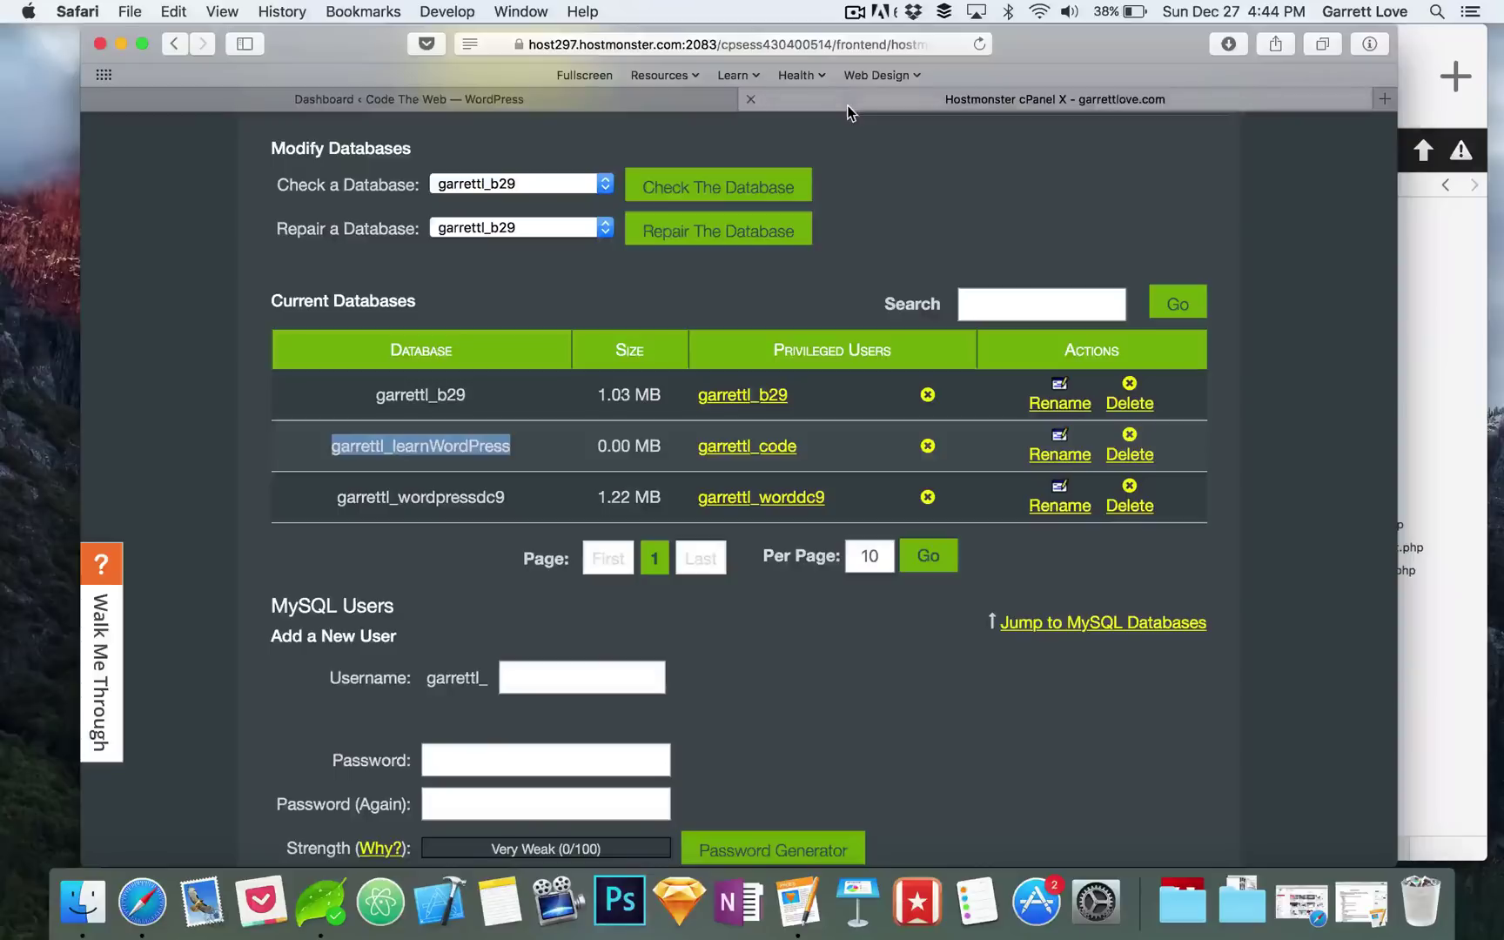
left_click(796, 48)
key("BackSpace")
type("icode")
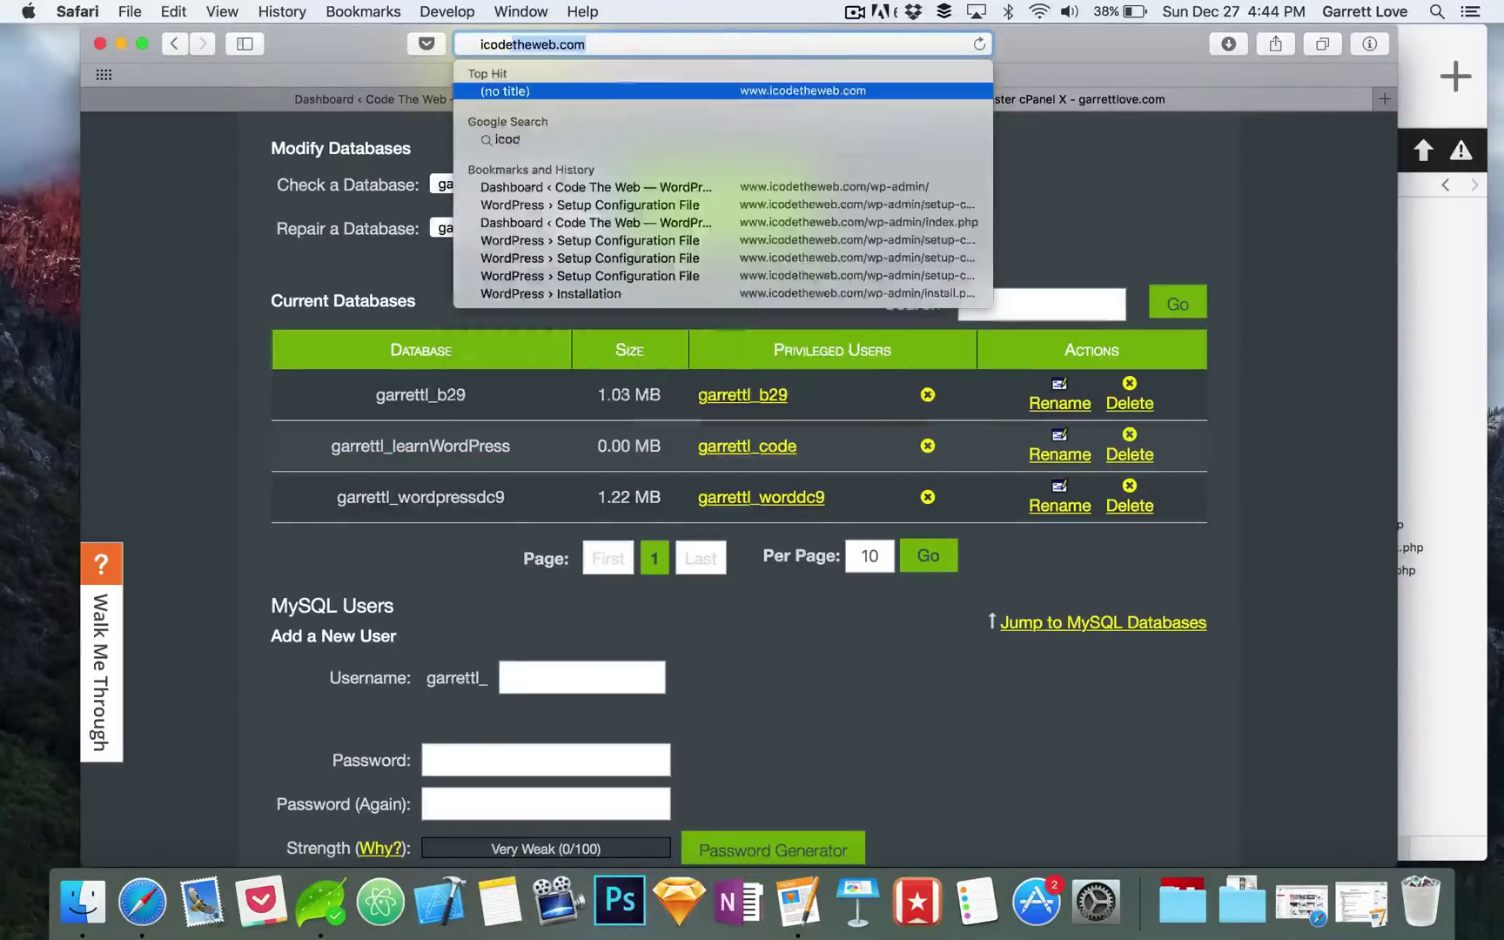
key("Return")
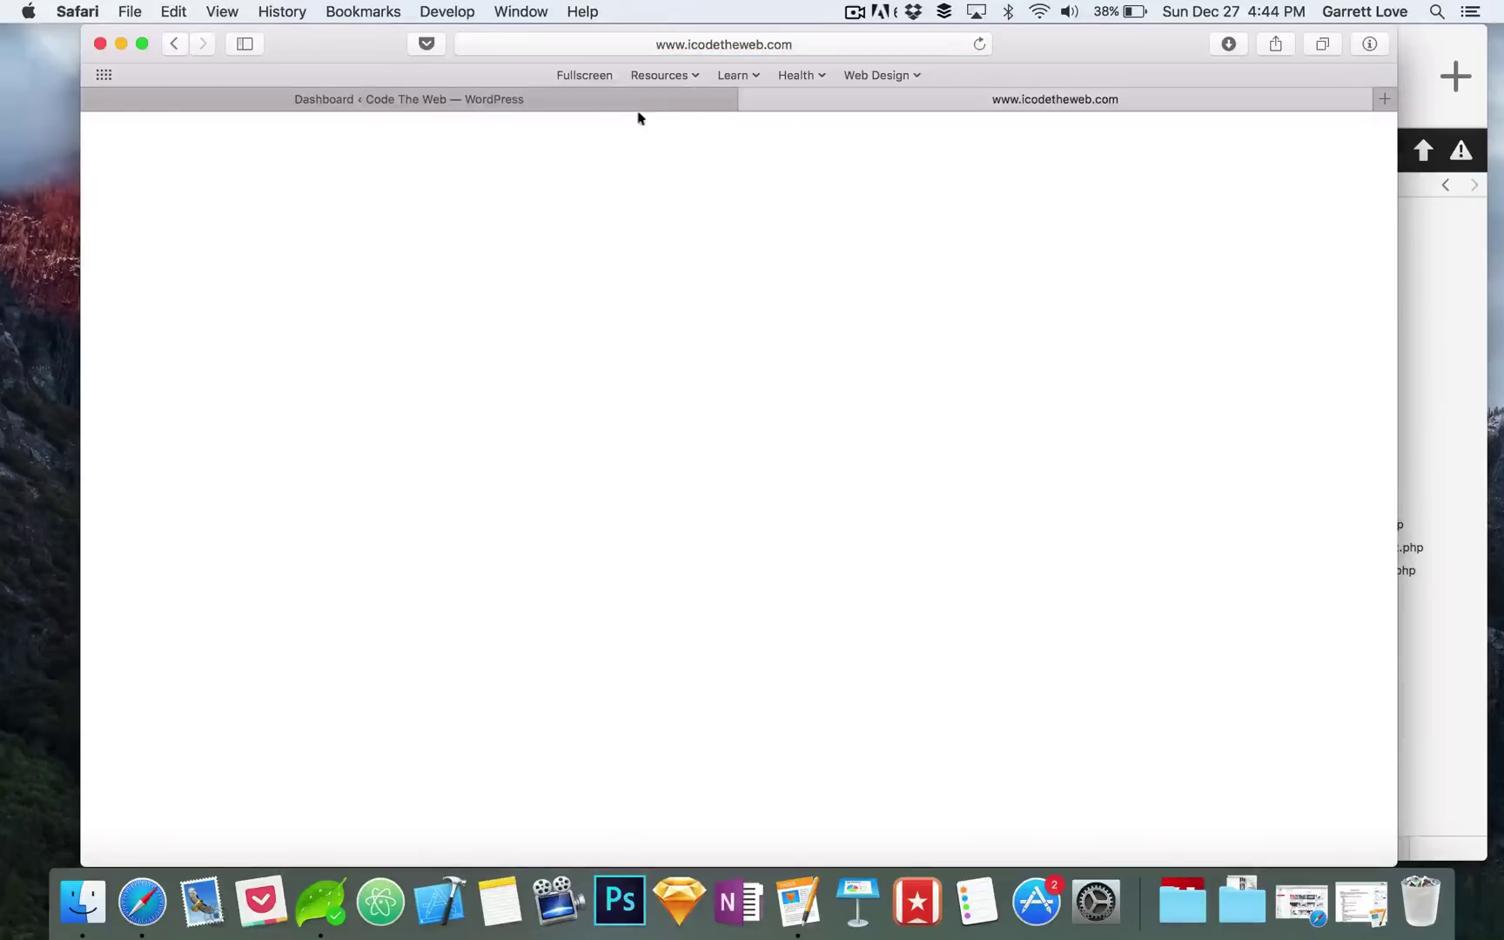
left_click(531, 102)
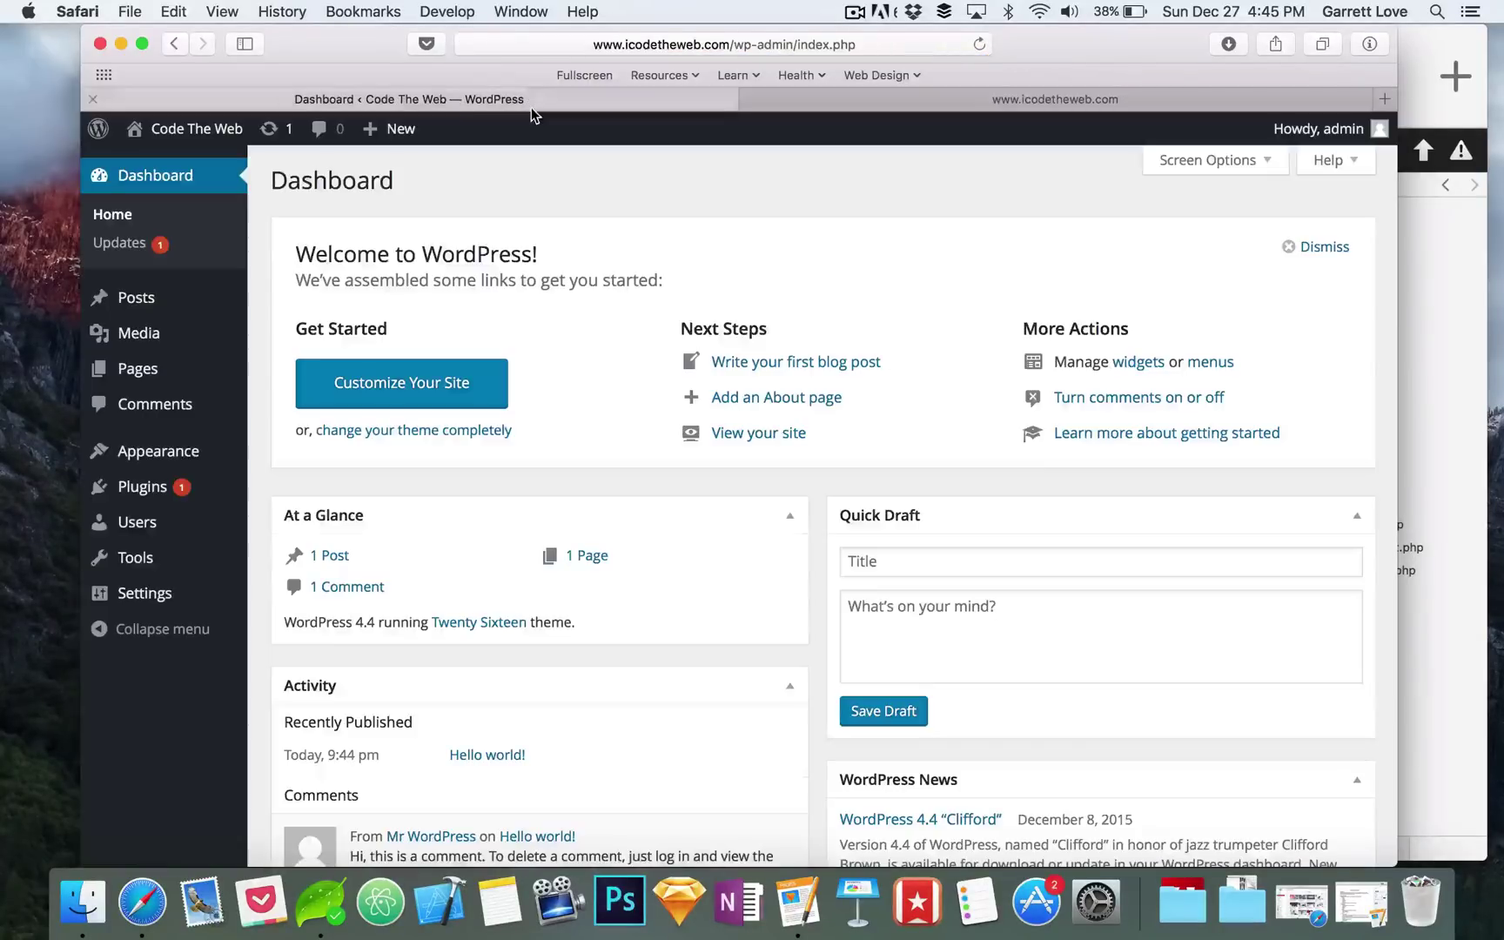
left_click(939, 105)
Step: Delete index.html from the html folder in Coda's file browser
left_click(1422, 40)
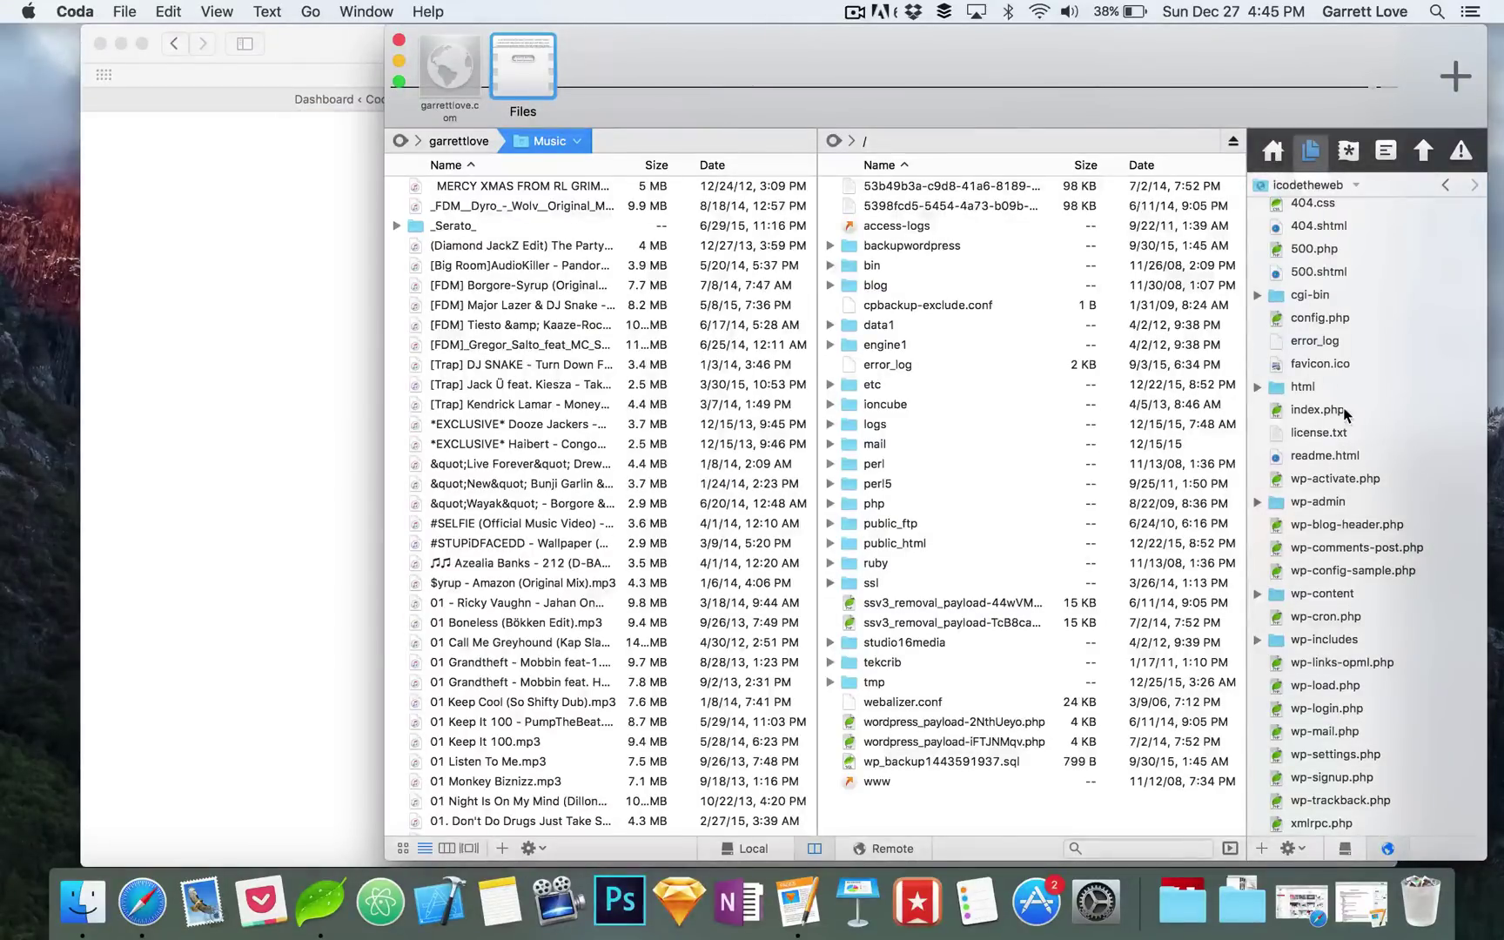
left_click(1257, 385)
left_click(1257, 388)
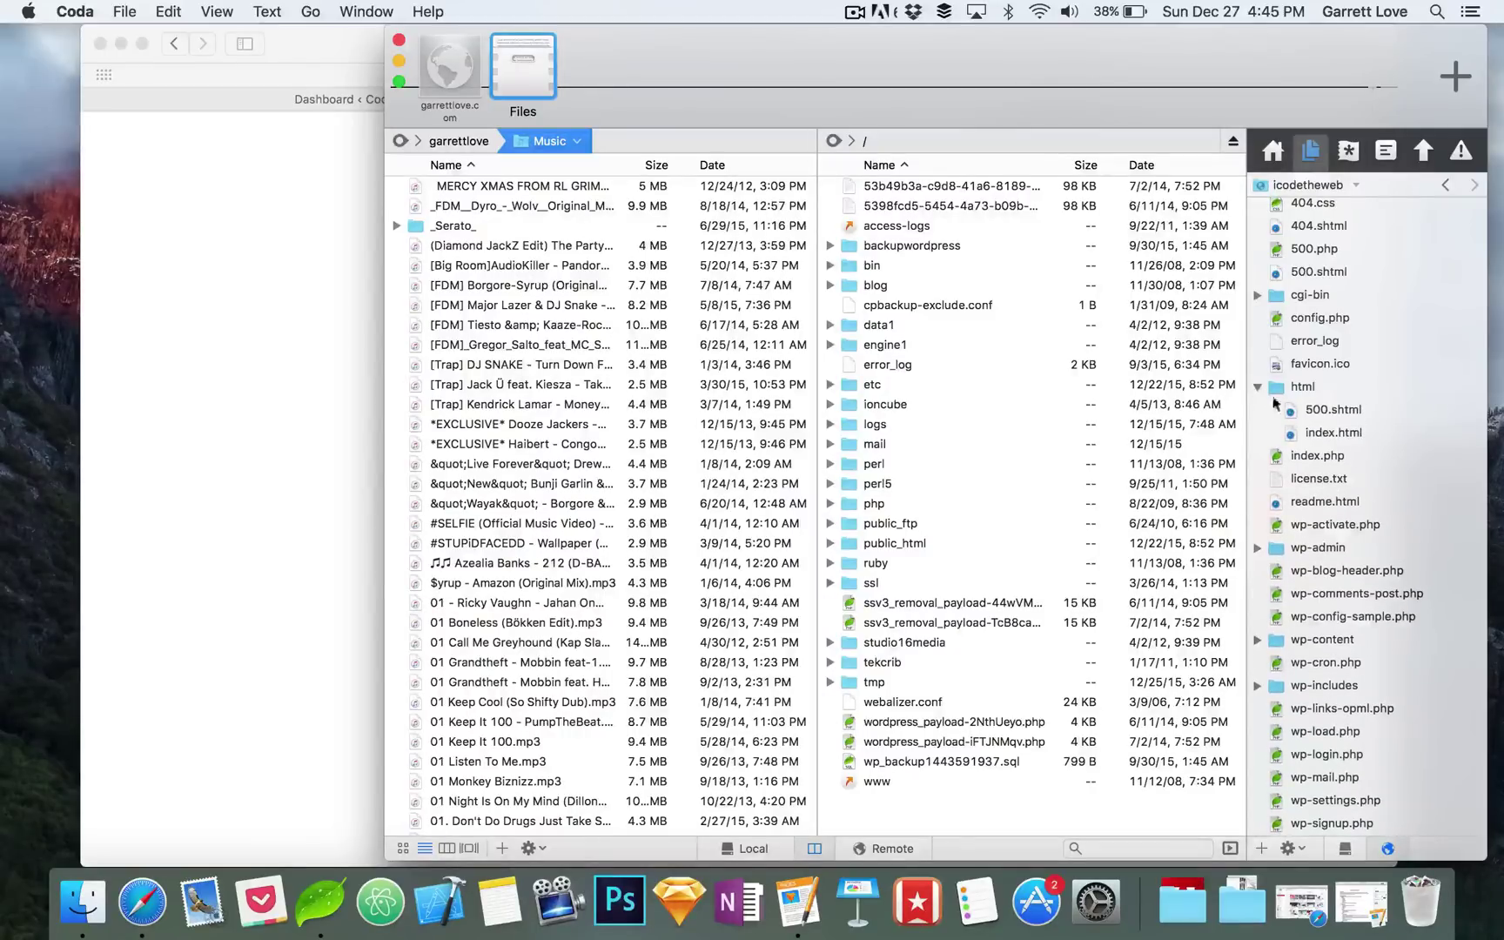
left_click(1330, 434)
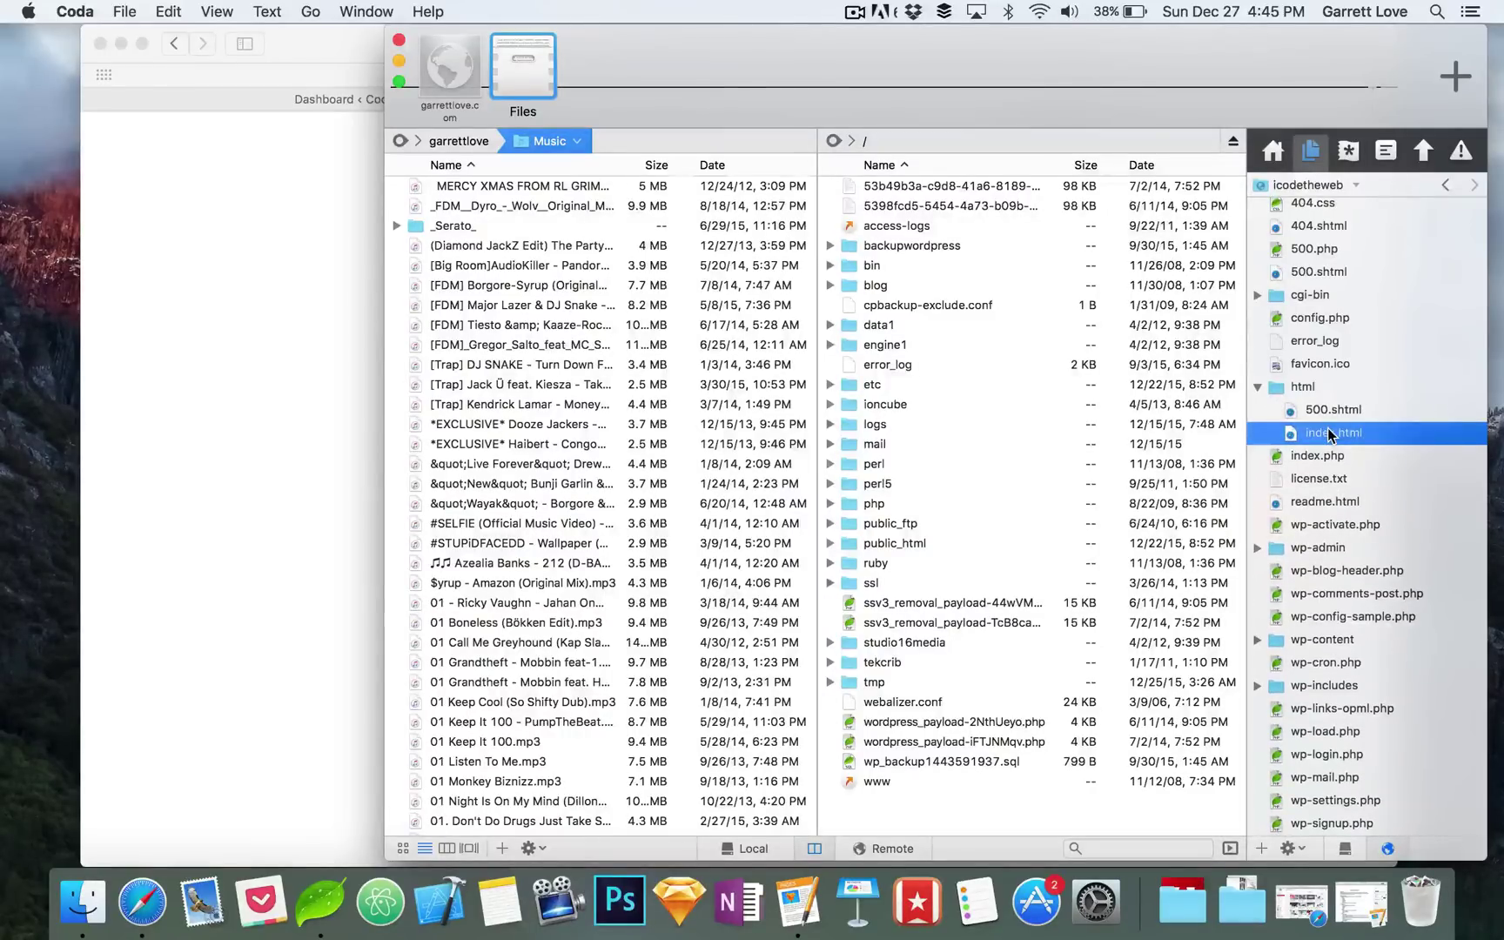
key("super+BackSpace")
key("Return")
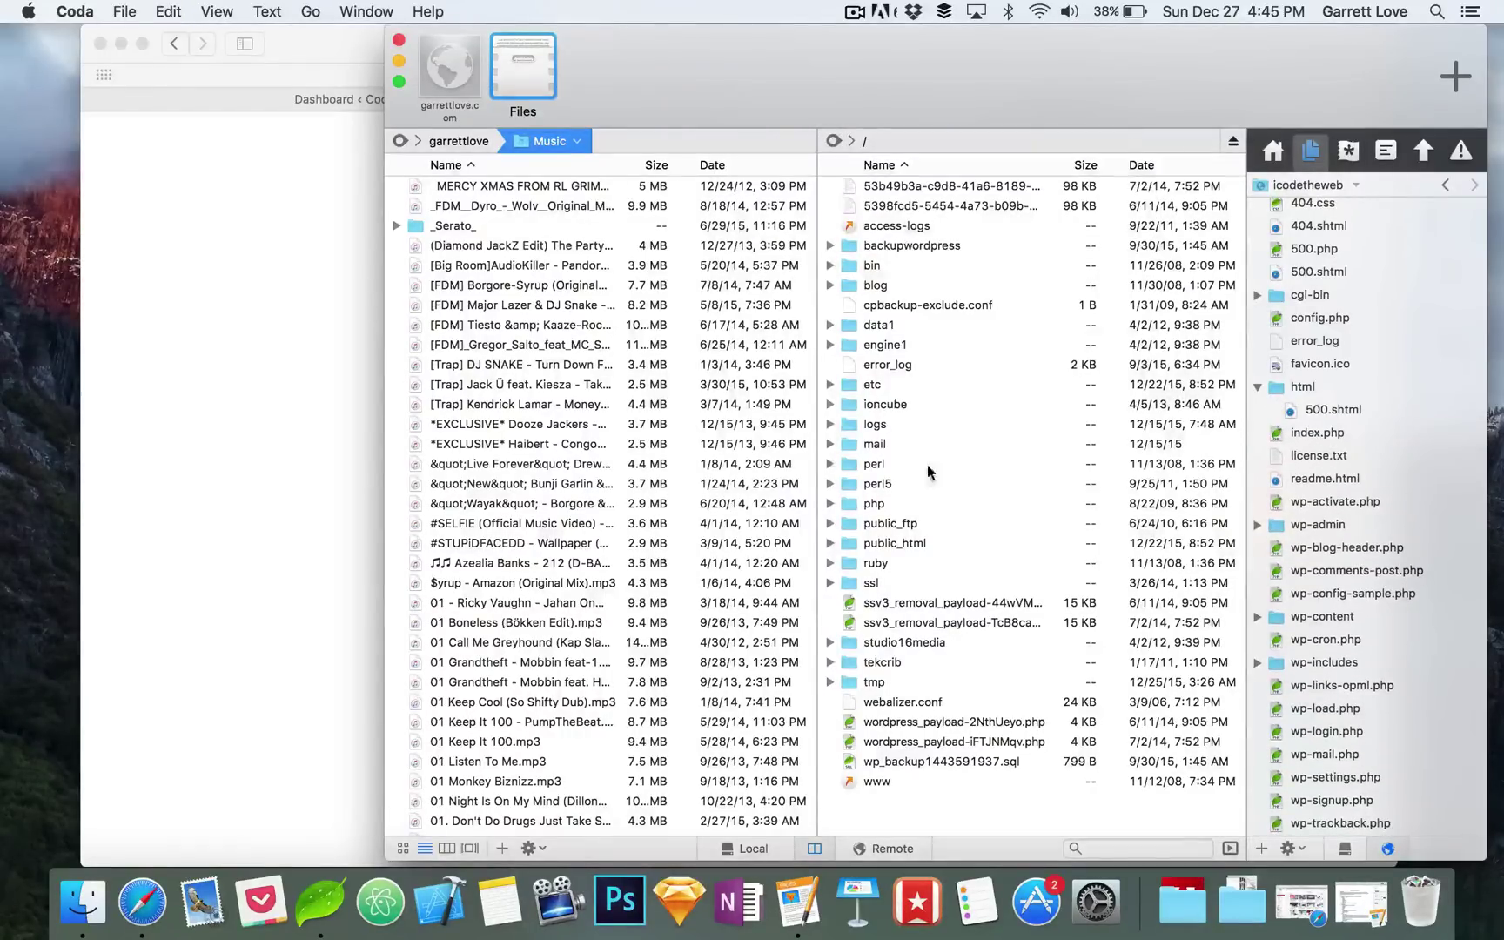
Step: Check the live site in Safari, then collapse Coda's html folder
left_click(285, 427)
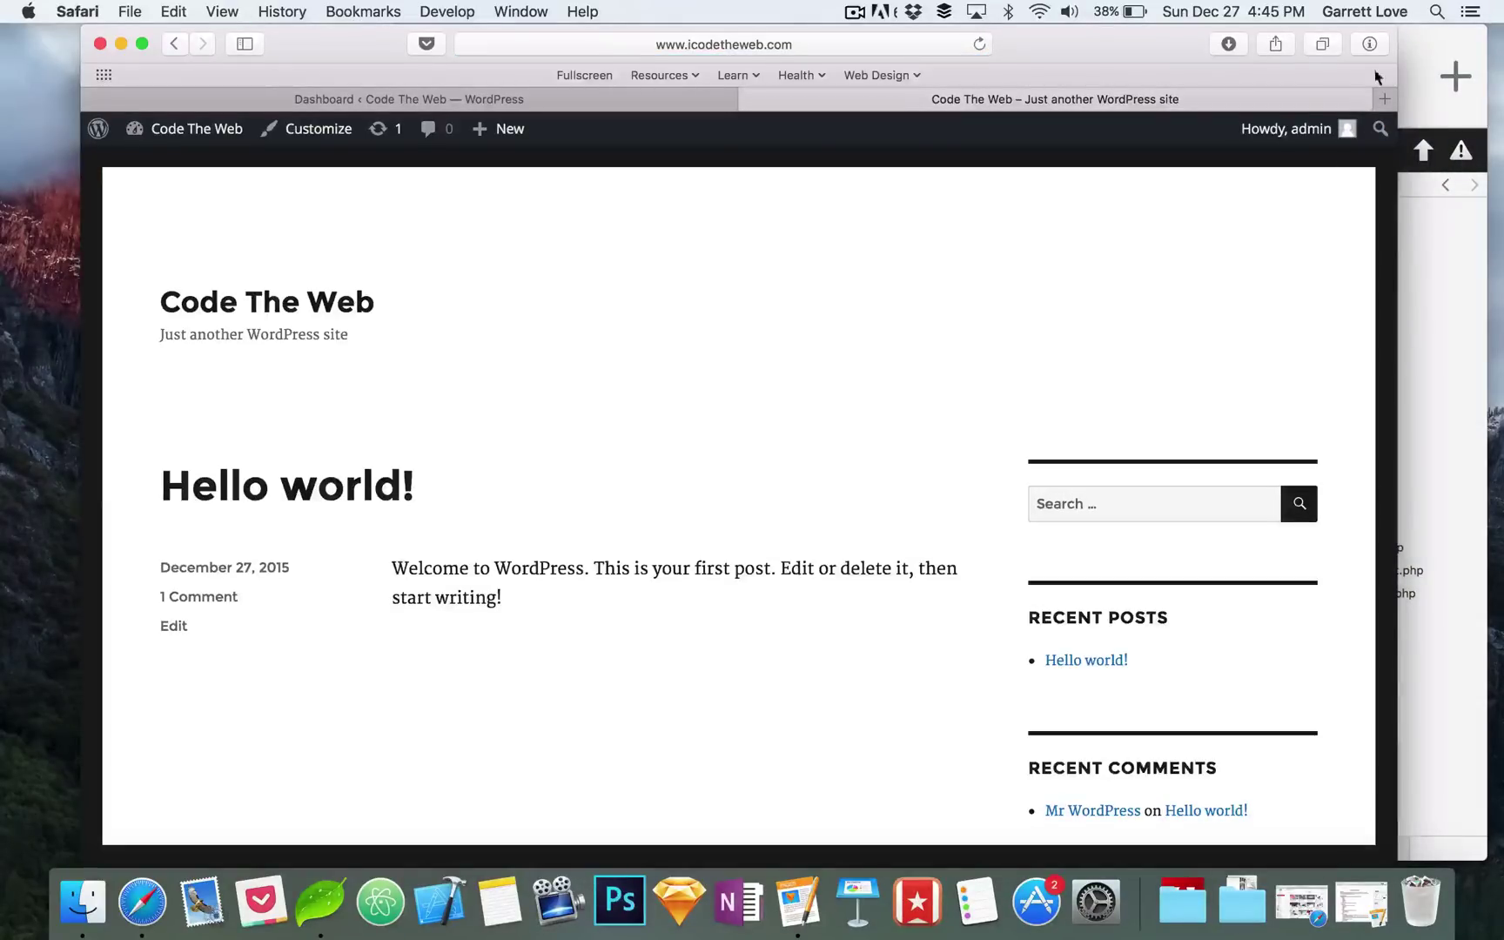
left_click(1410, 52)
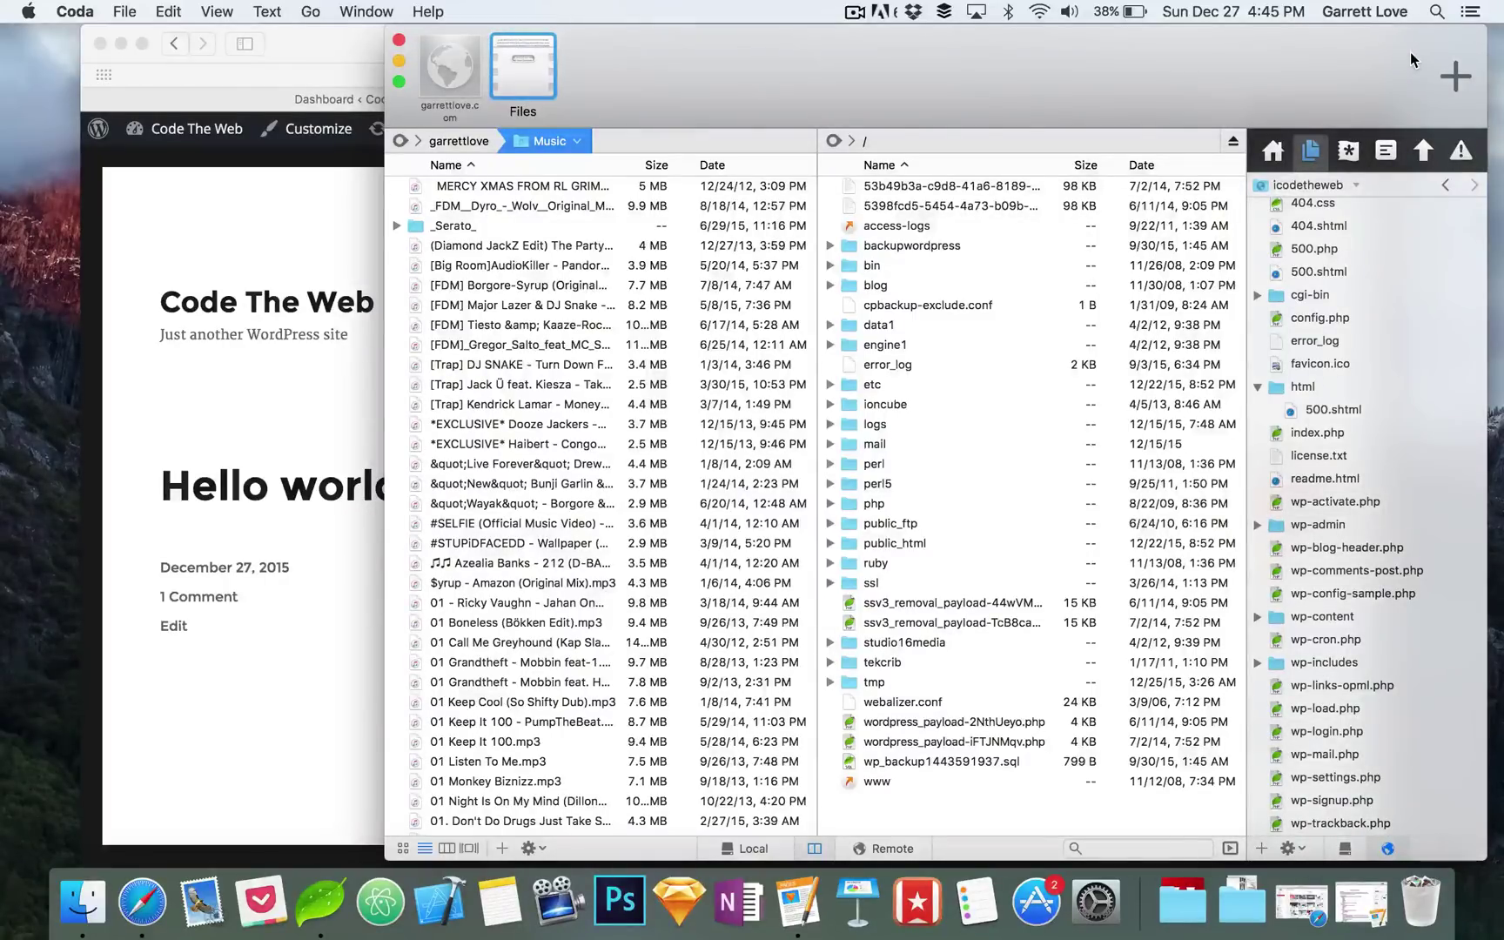
left_click(278, 227)
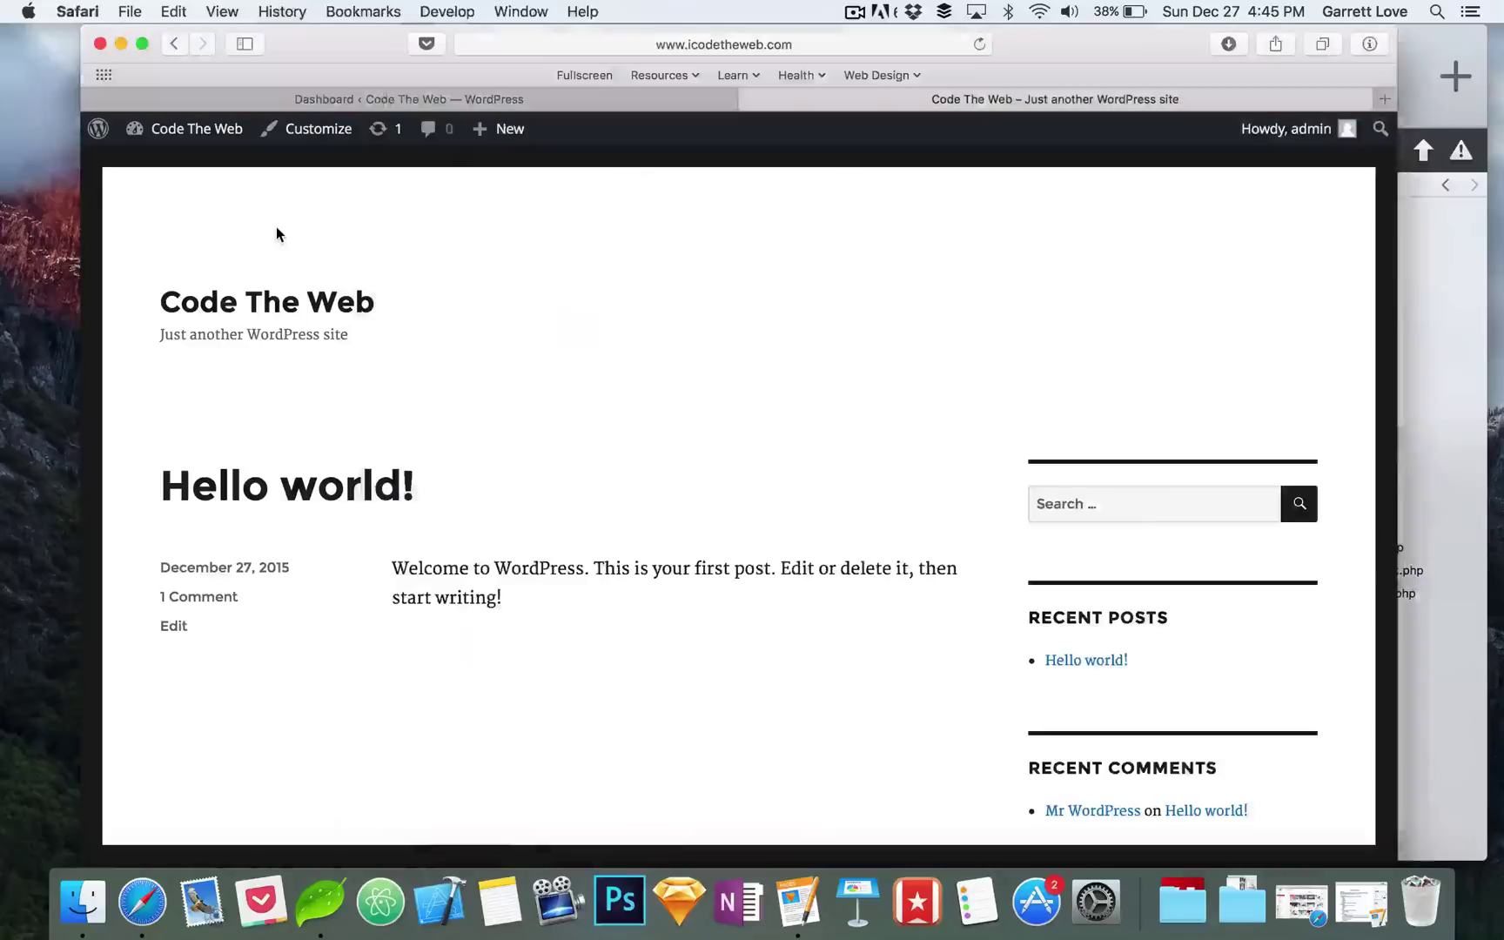
left_click(1410, 38)
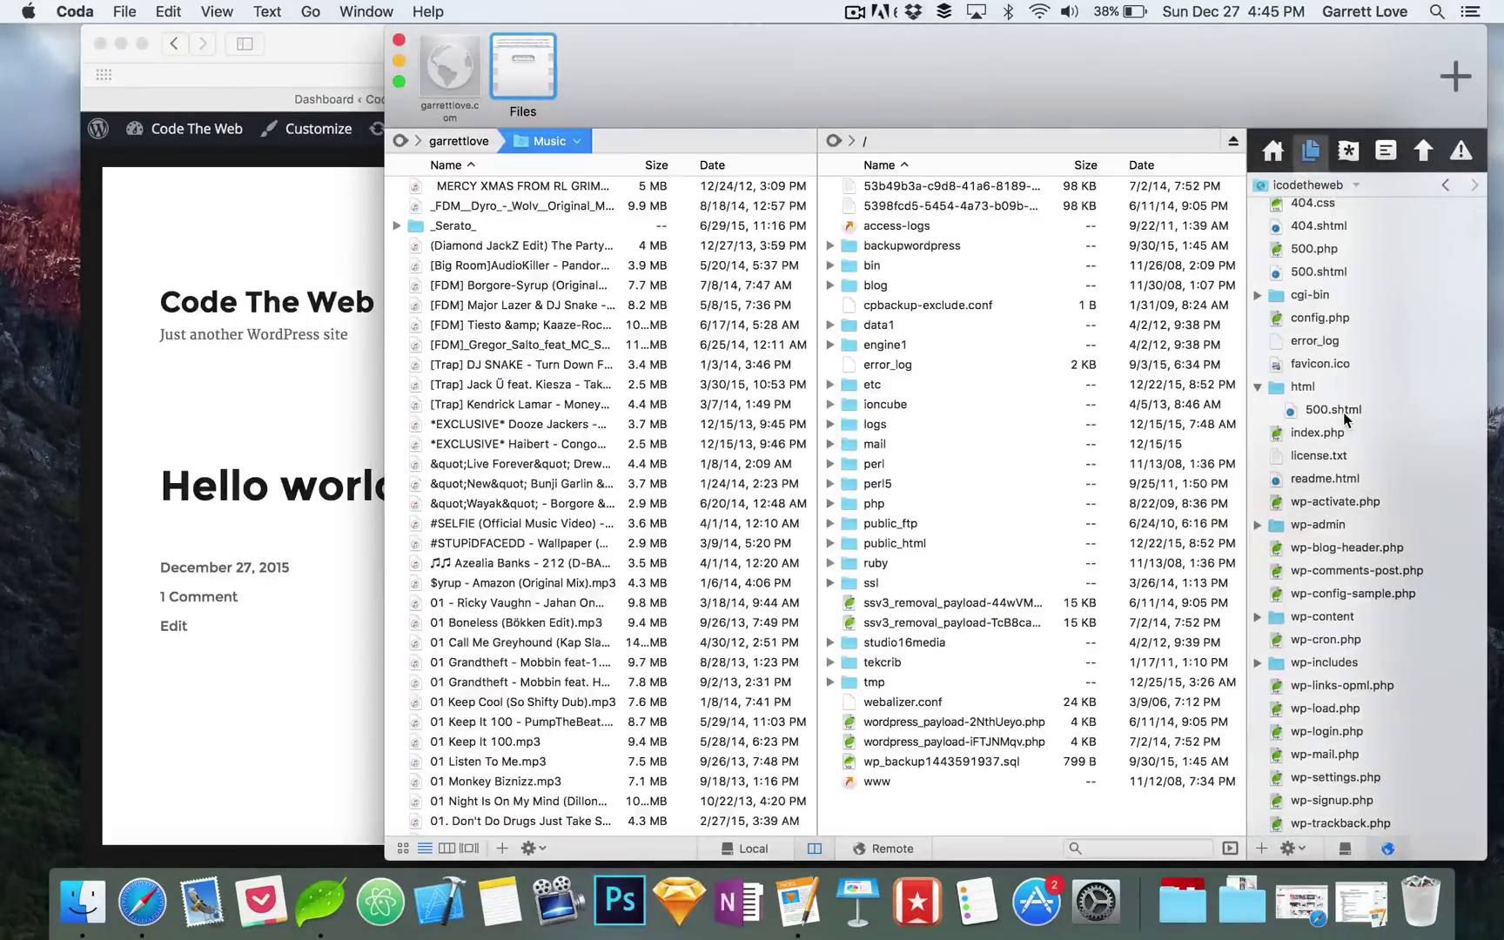
left_click(1258, 388)
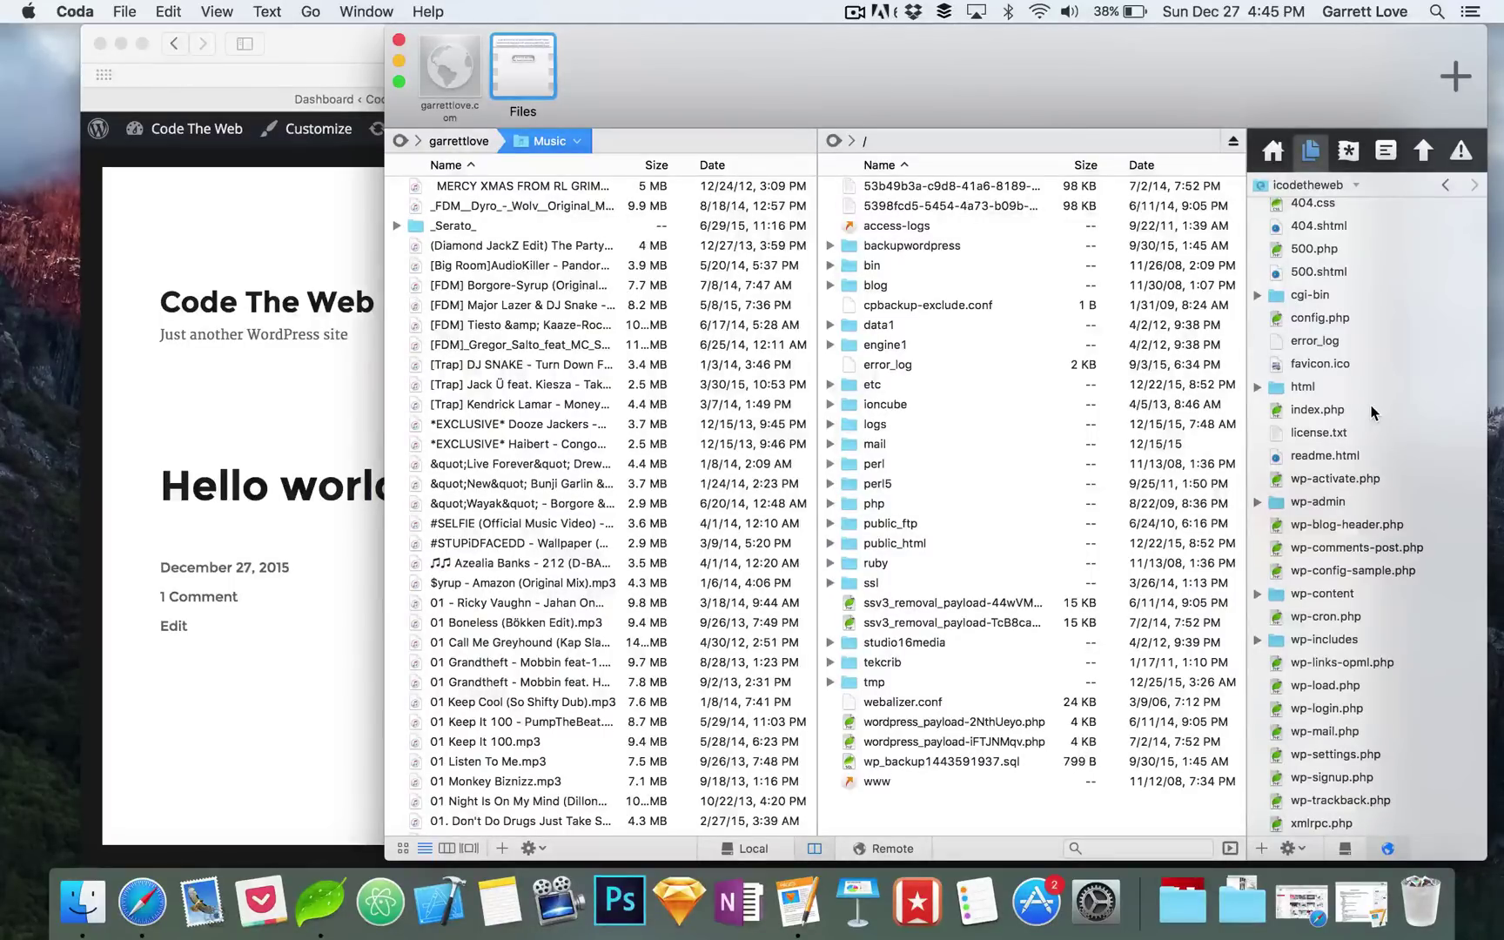
Step: View the live site, visit it from the Dashboard's admin bar, then go back to the Dashboard
left_click(328, 207)
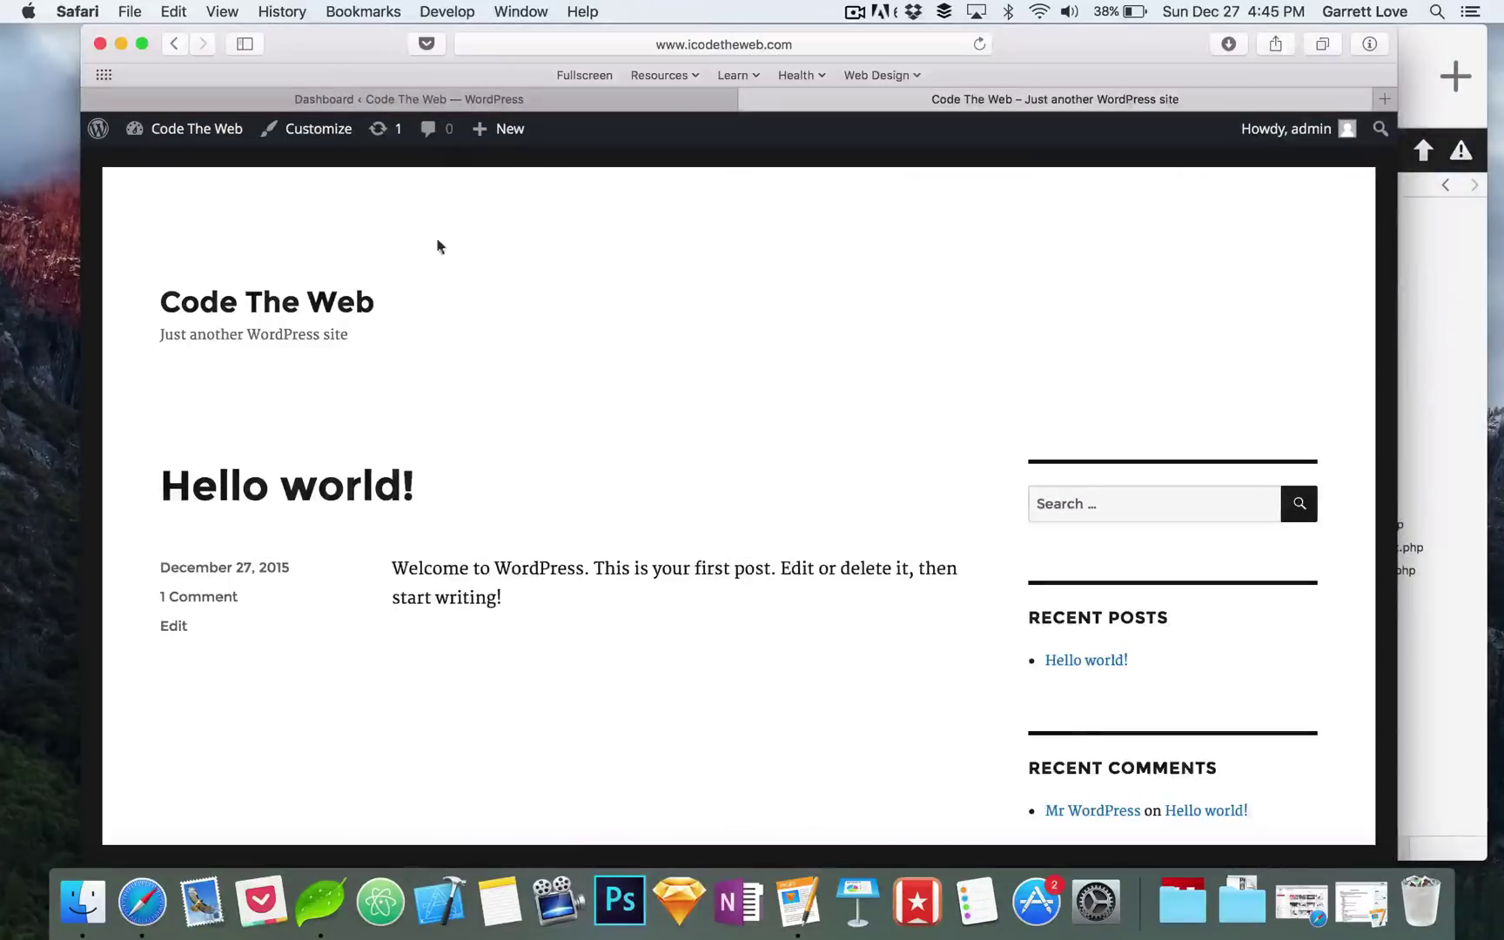
scroll(671, 369, "down", 10)
scroll(671, 369, "up", 10)
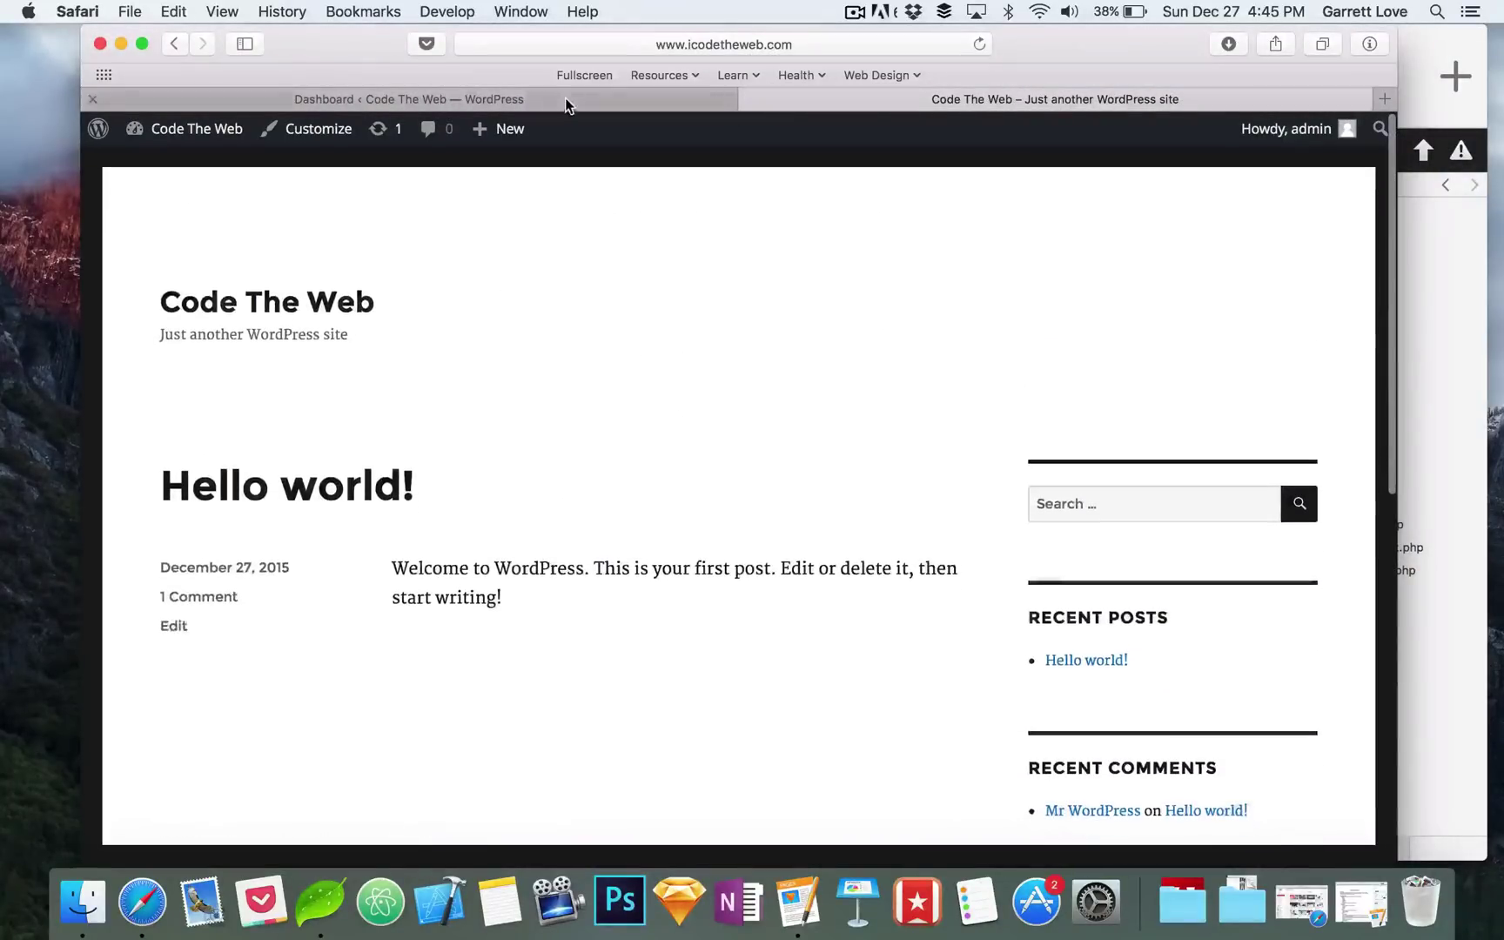
left_click(565, 97)
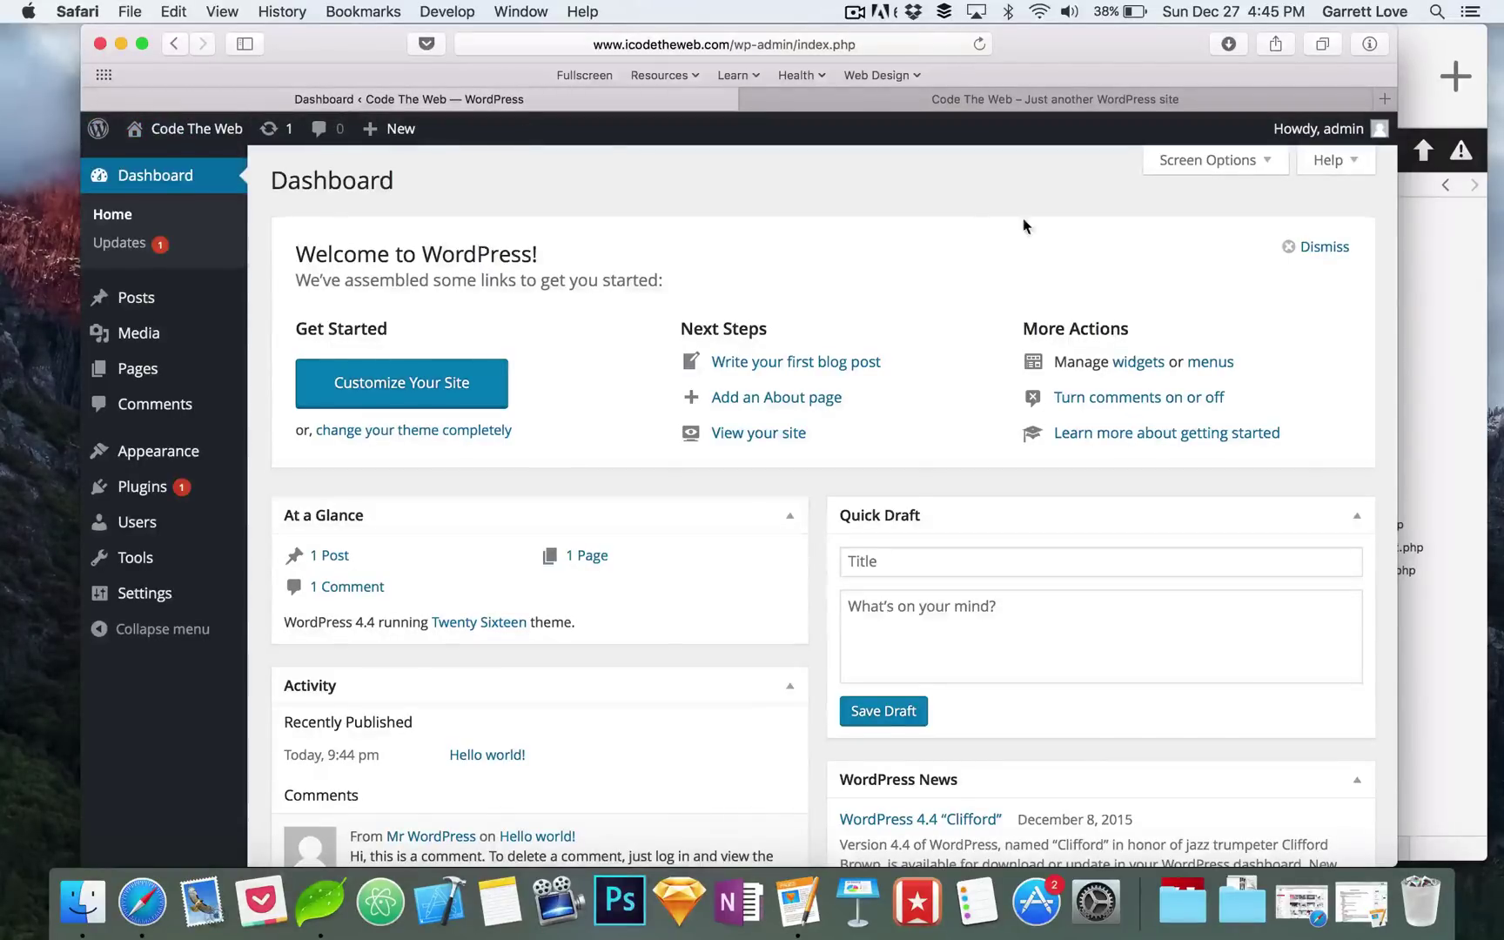
mouse_move(1332, 138)
left_click(197, 132)
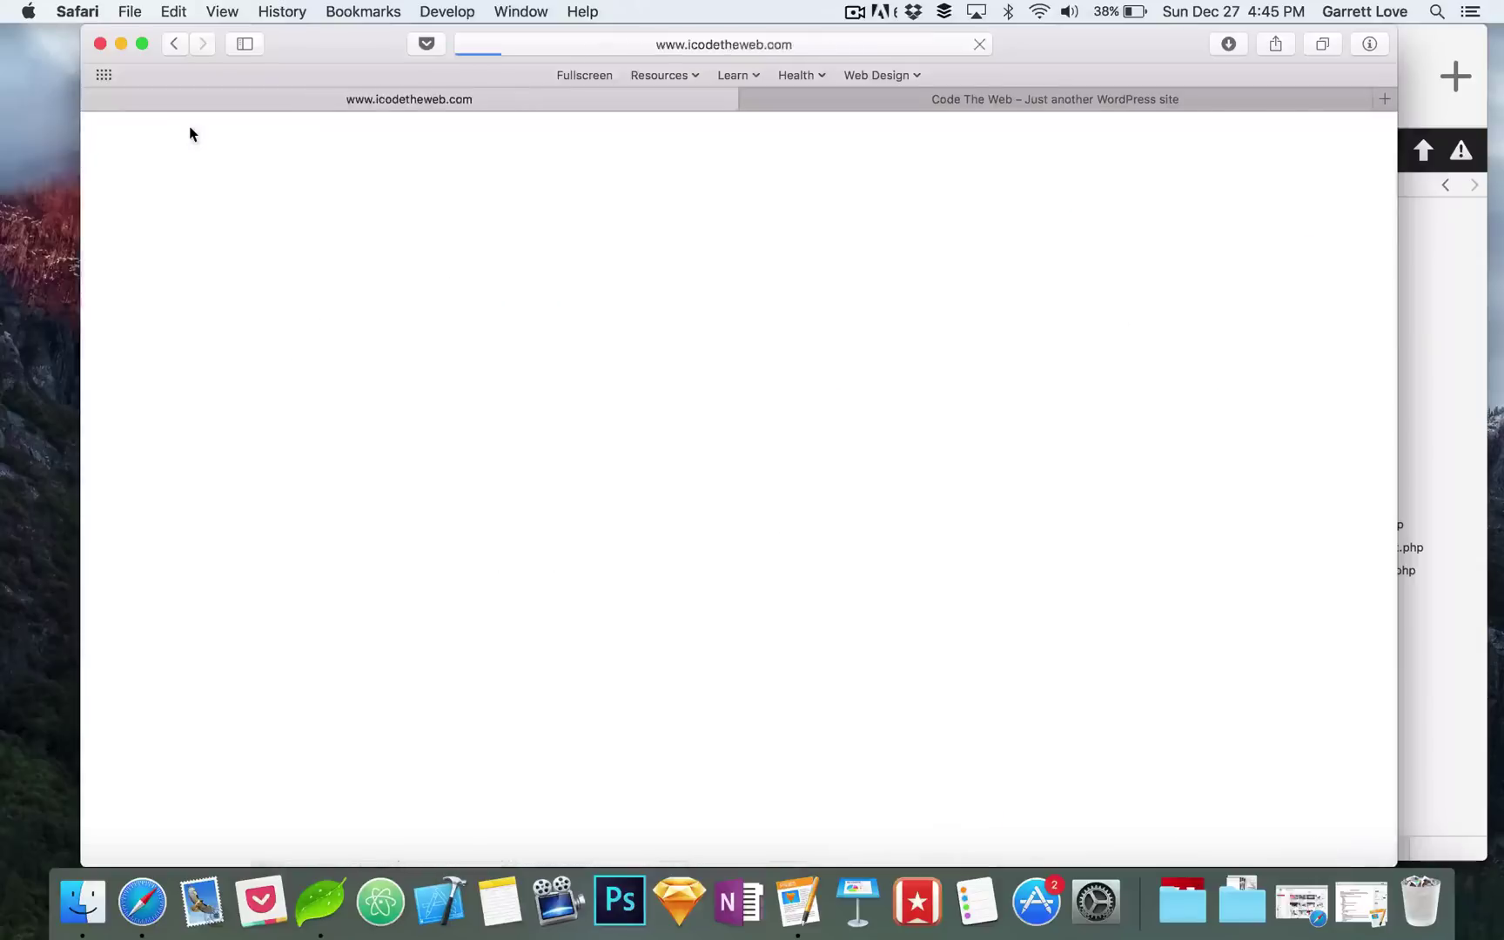
left_click(172, 44)
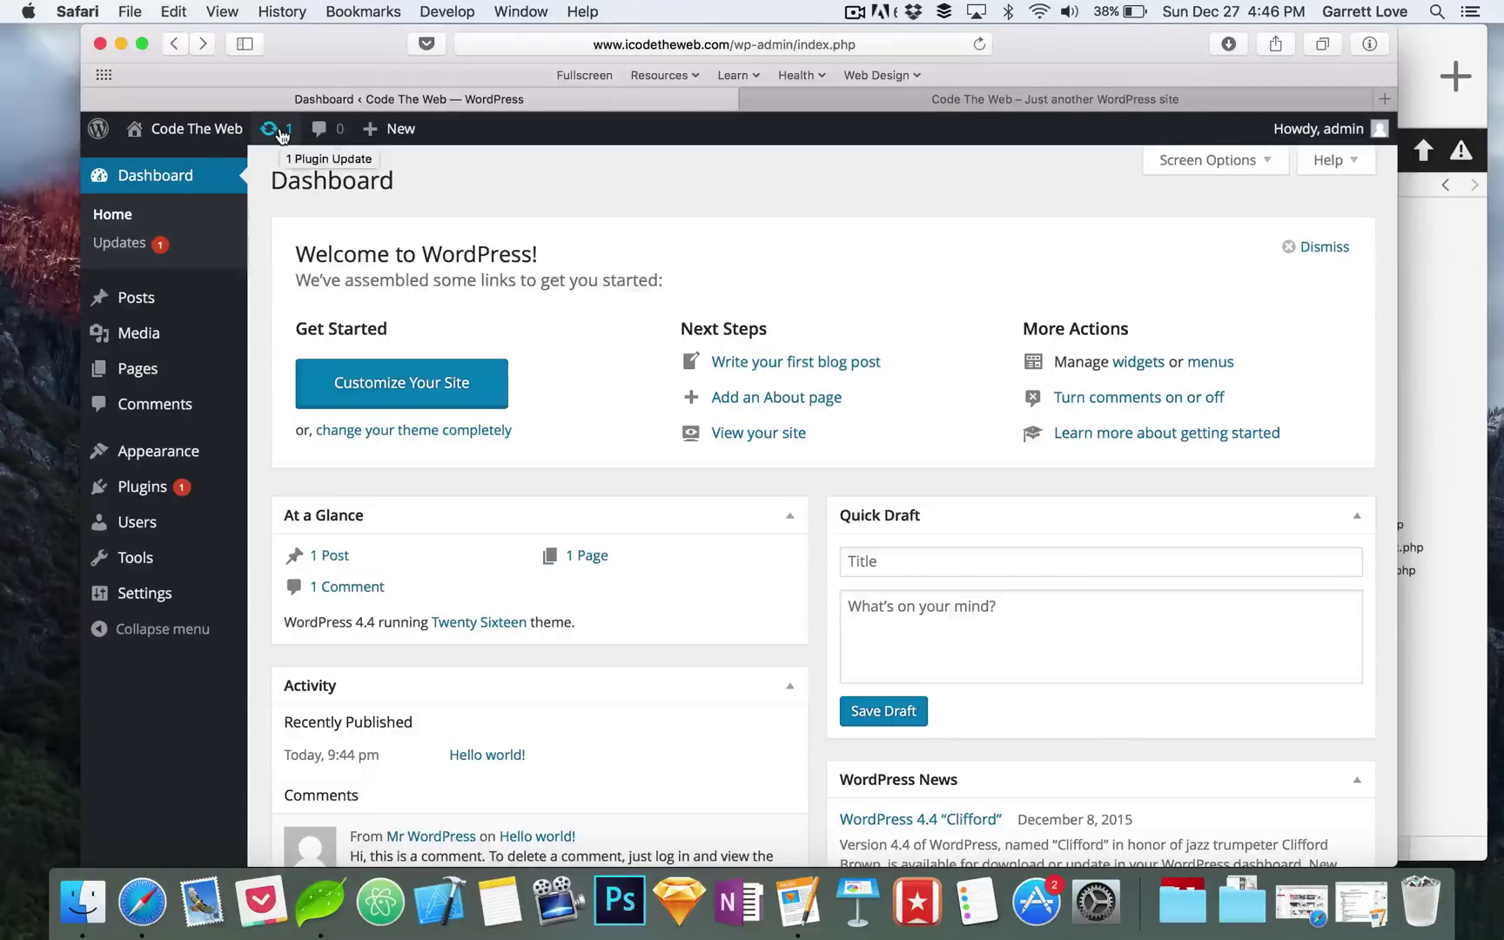
mouse_move(393, 131)
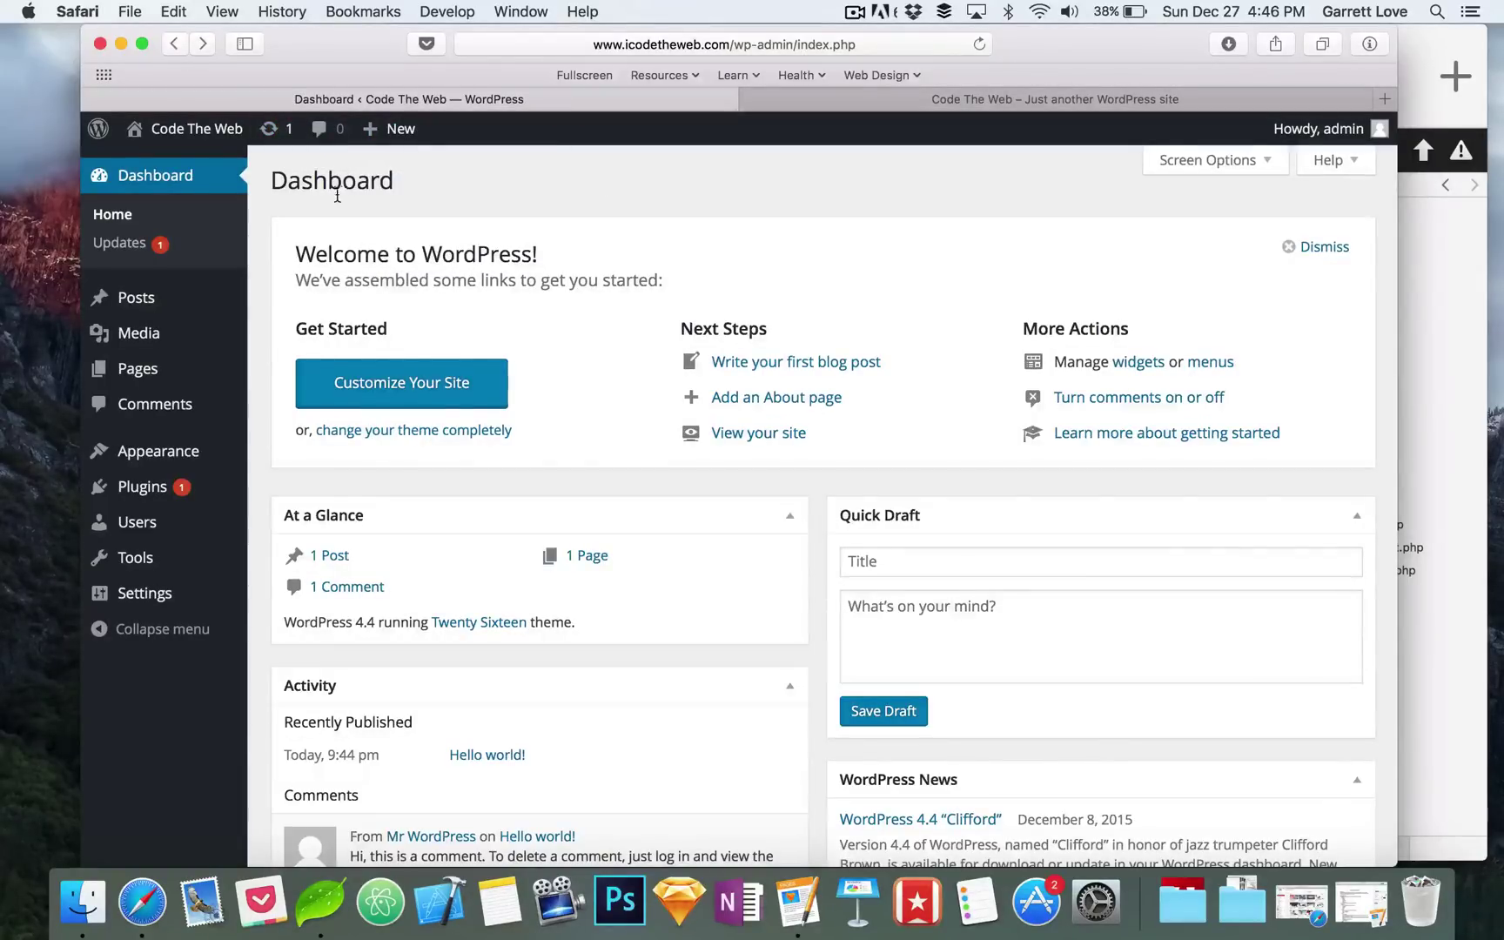
Step: Return from About WordPress to the Dashboard home and browse the Media, Plugins, Tools and Settings menus
mouse_move(98, 129)
left_click(122, 159)
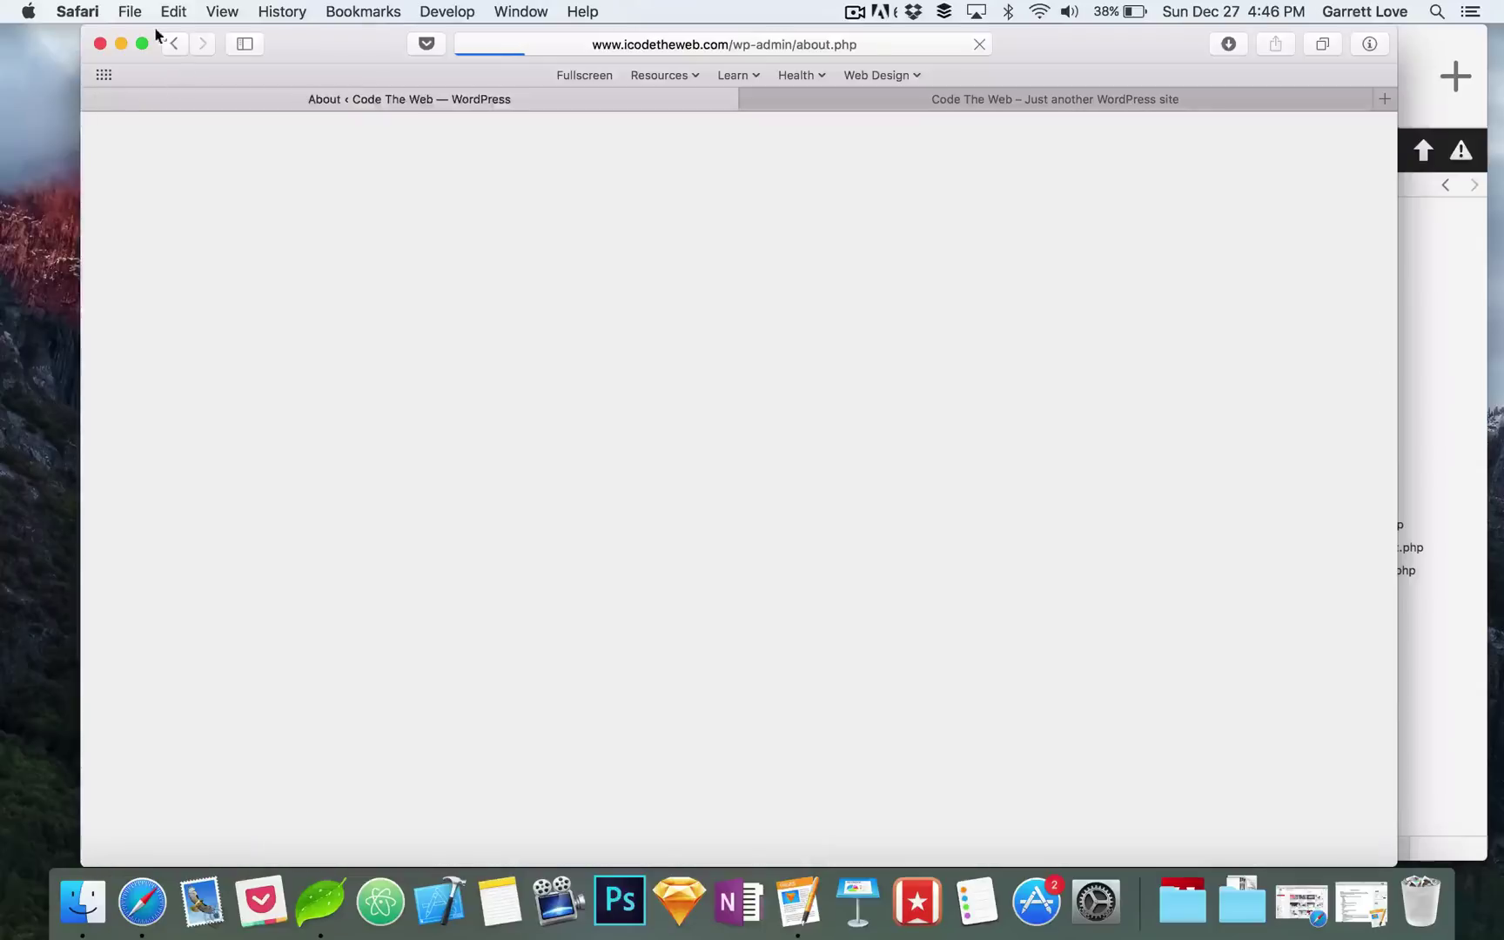
left_click(176, 44)
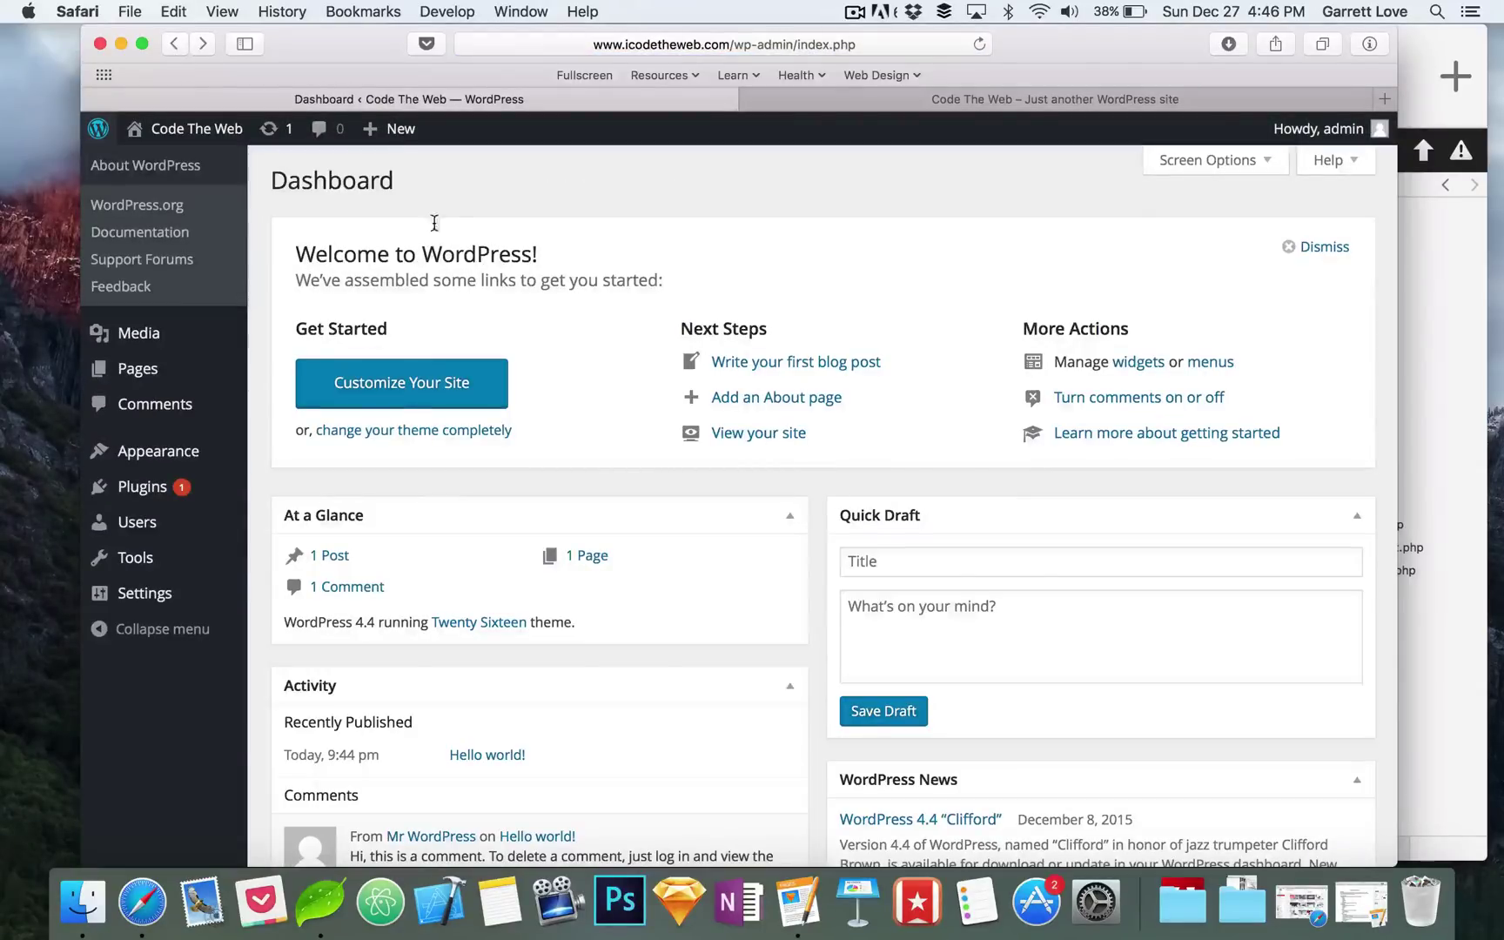
left_click(170, 174)
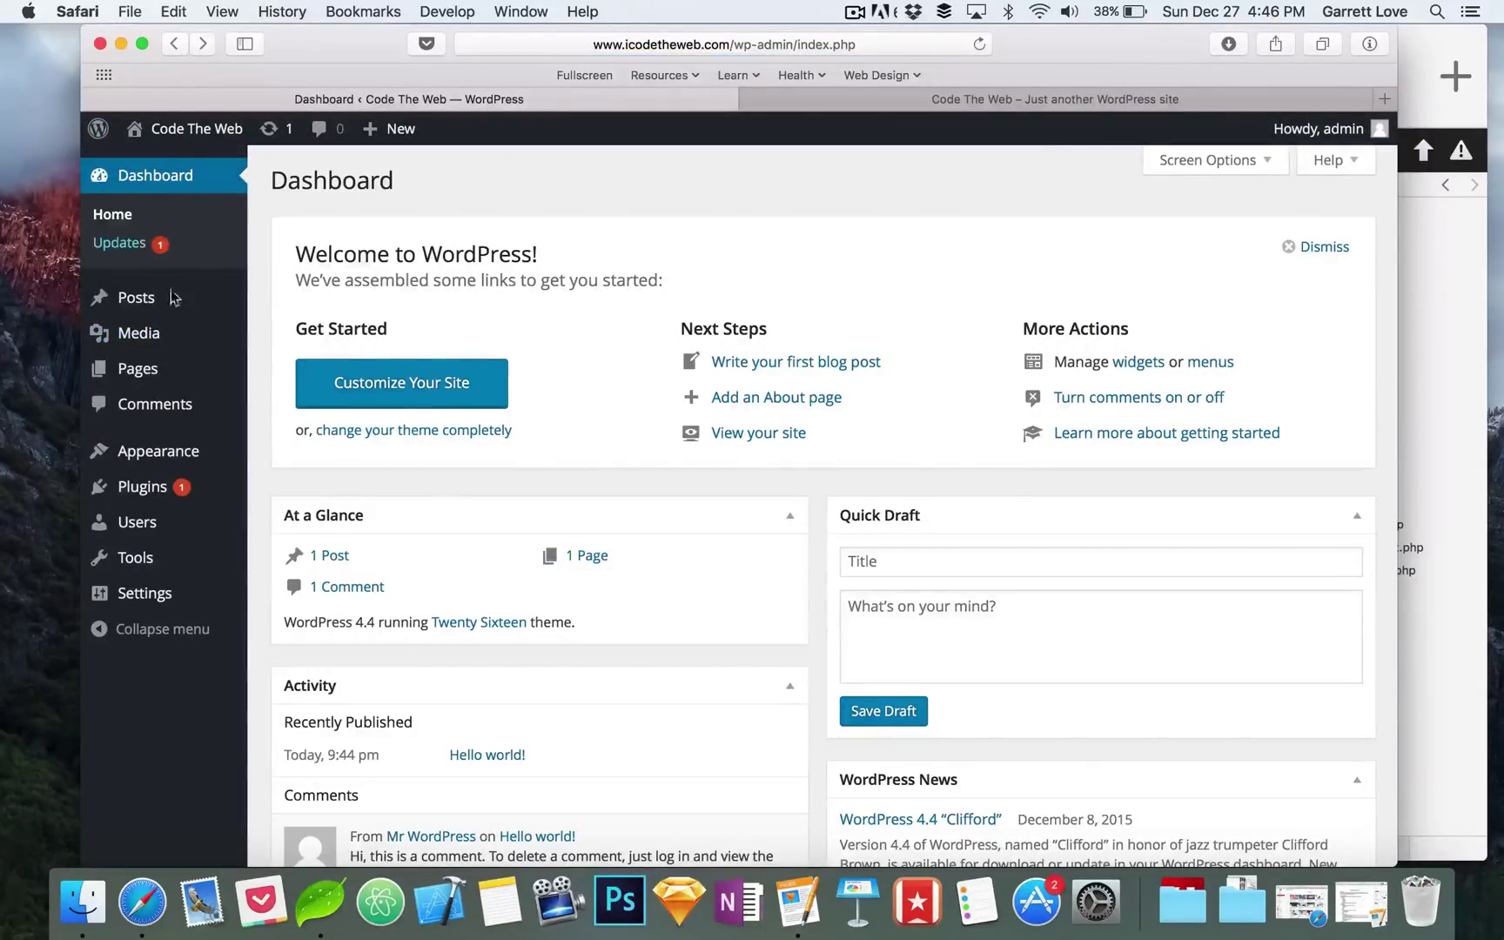
mouse_move(149, 353)
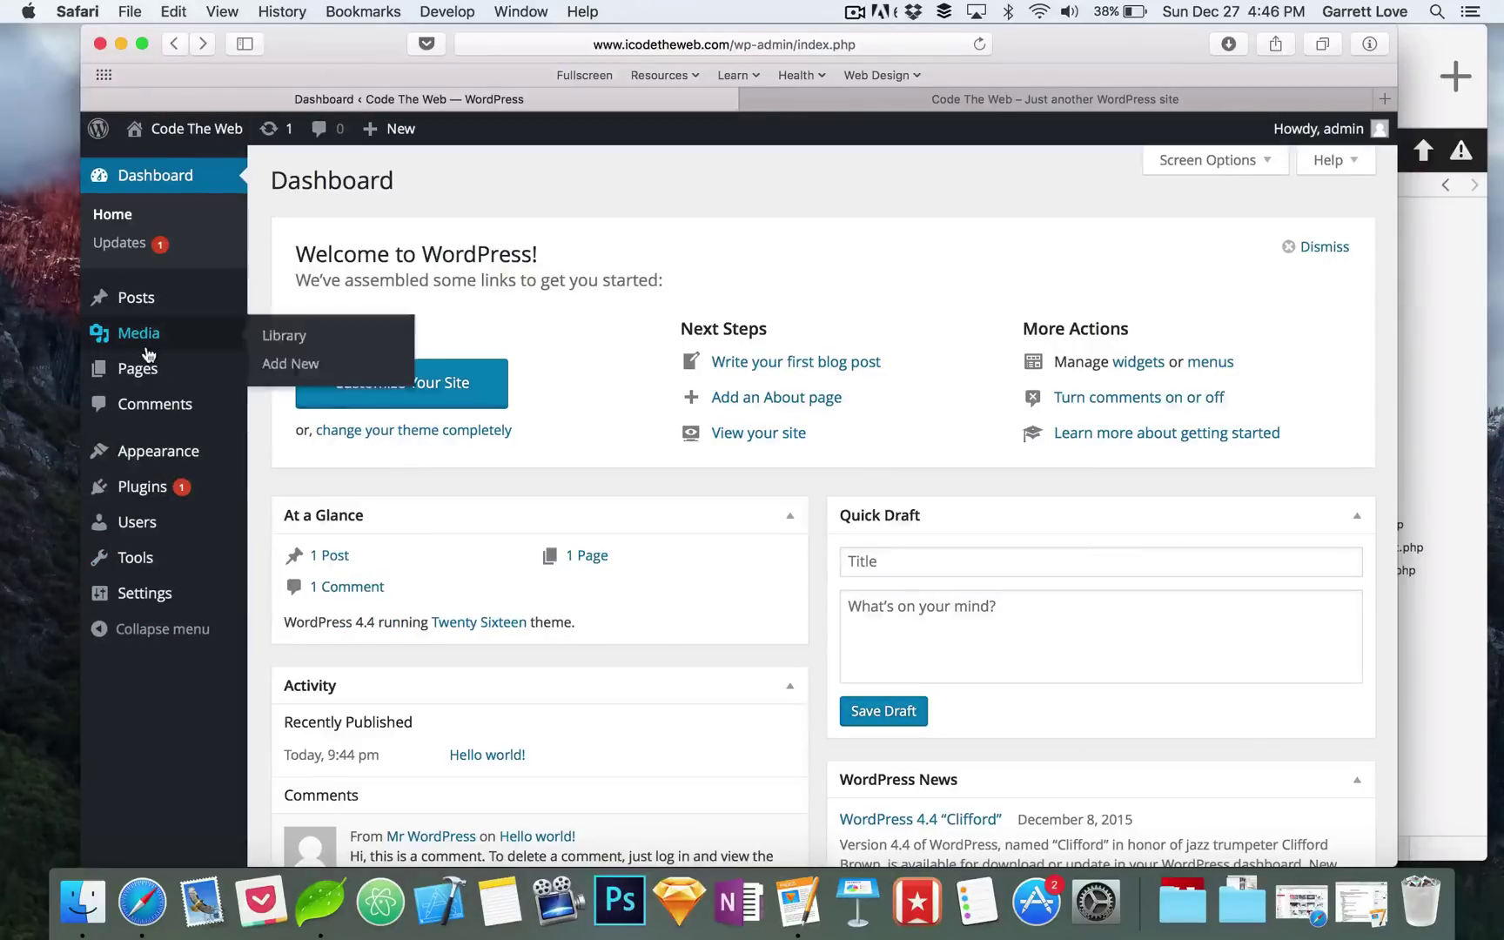
mouse_move(168, 503)
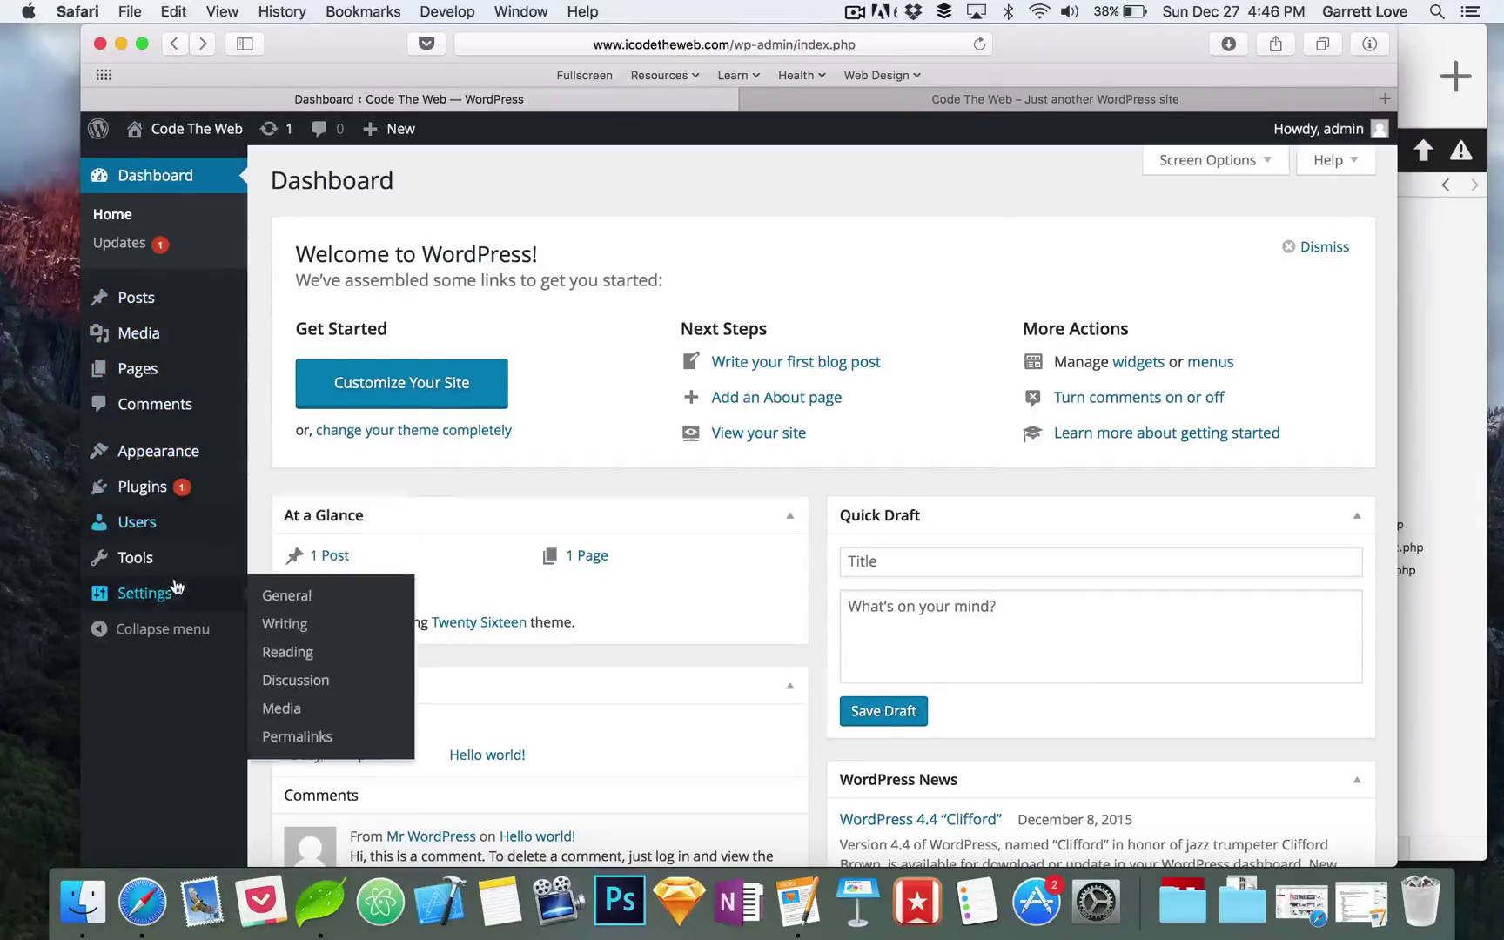
mouse_move(233, 562)
mouse_move(210, 346)
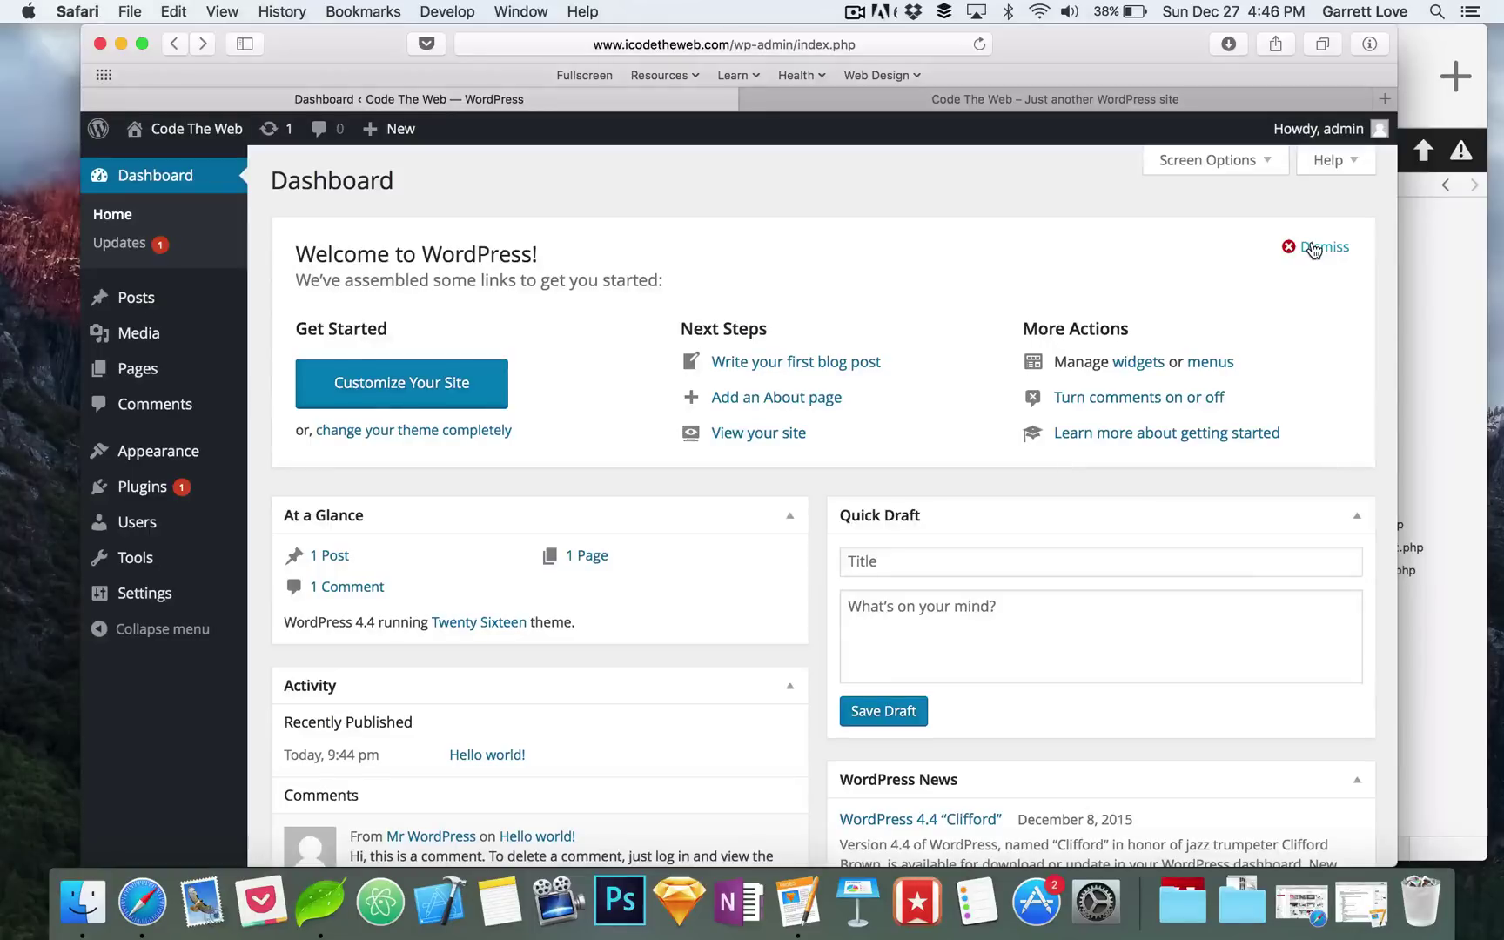
Step: Dismiss the Welcome panel, then highlight the version and Twenty Sixteen theme text in At a Glance
left_click(1313, 250)
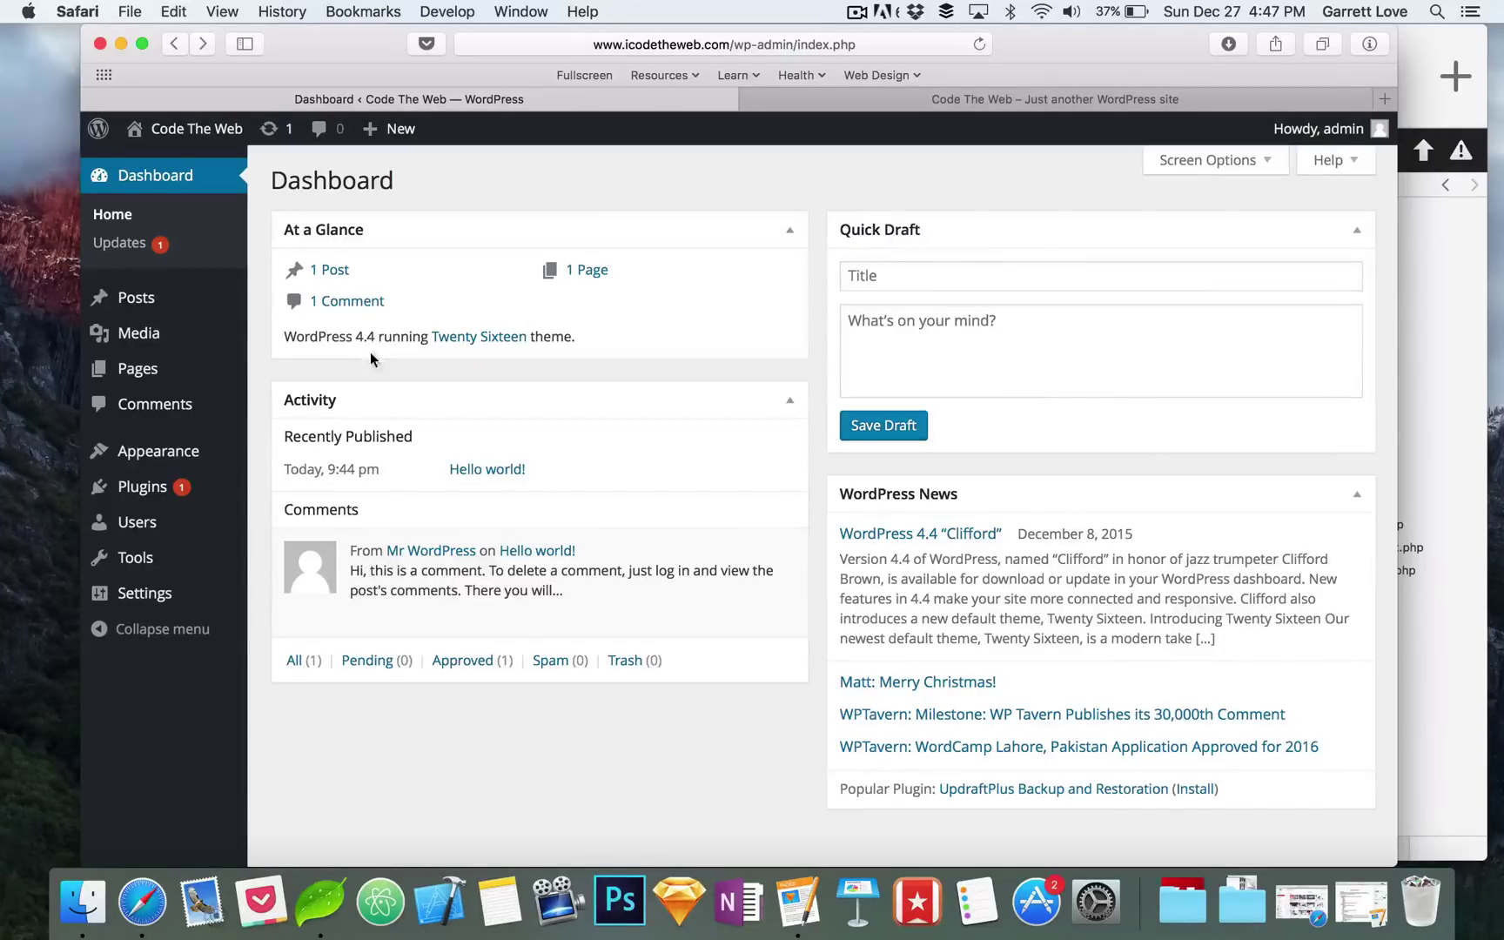
triple_click(298, 336)
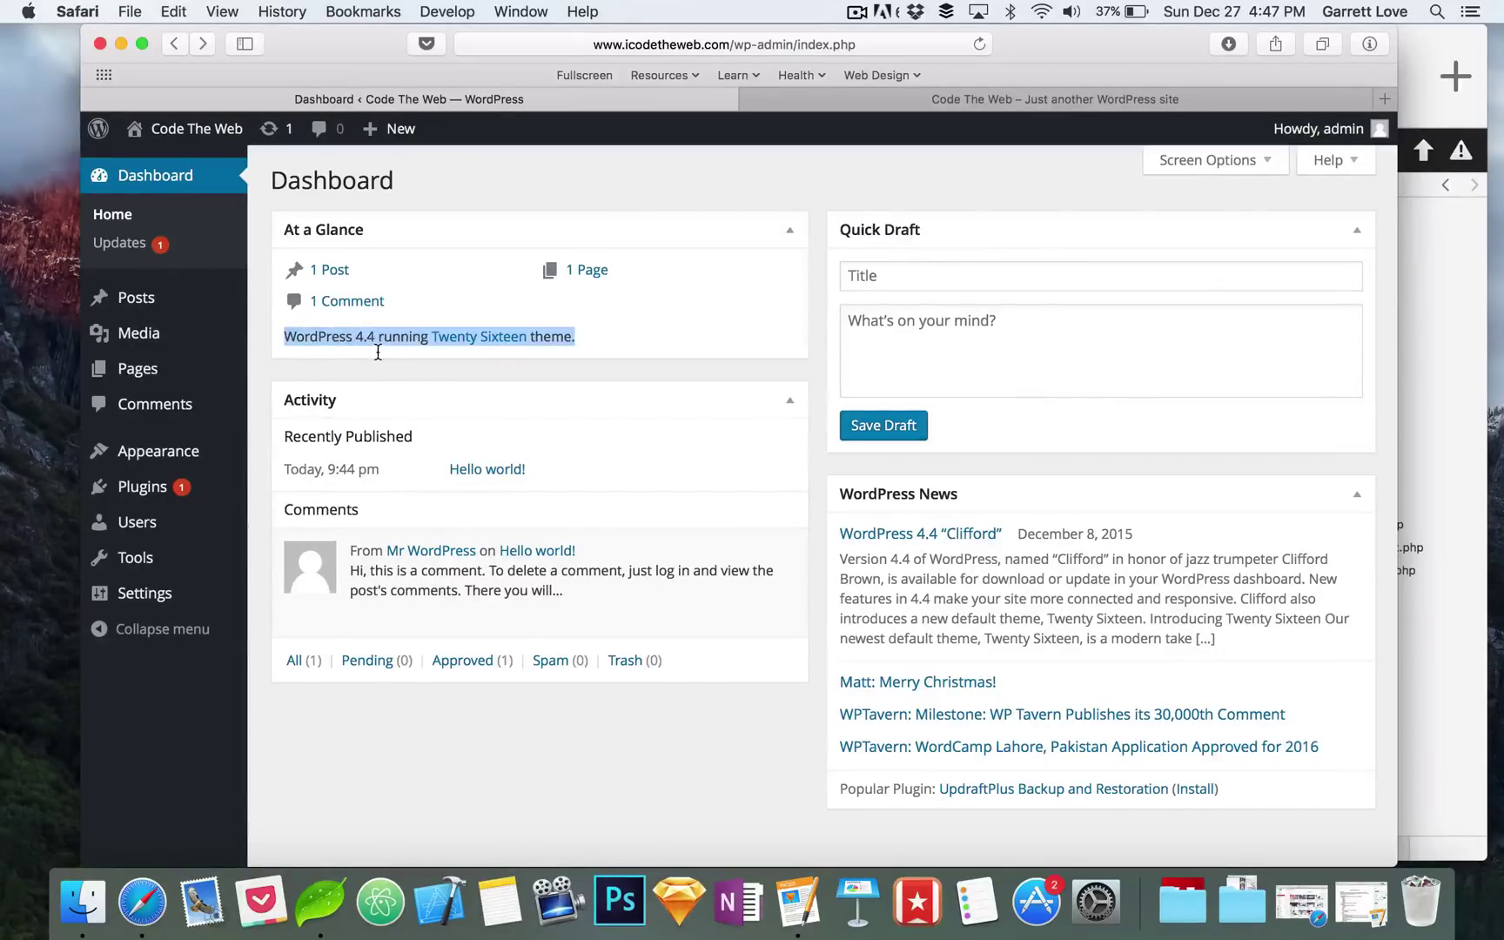
left_click(599, 330)
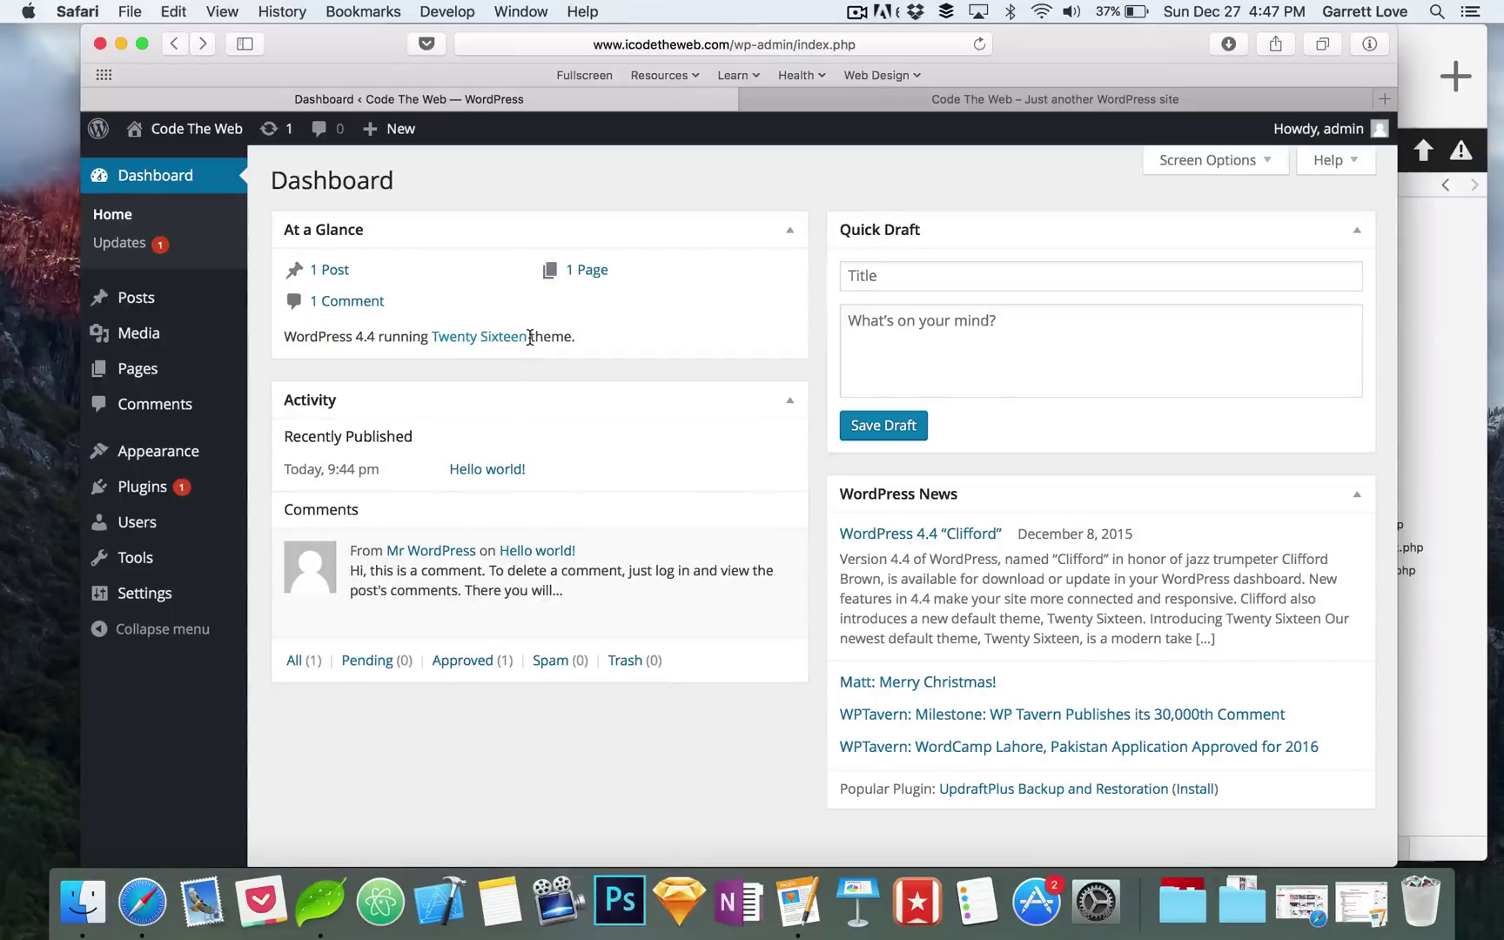
left_click_drag(528, 337, 423, 337)
left_click(621, 325)
left_click(1162, 101)
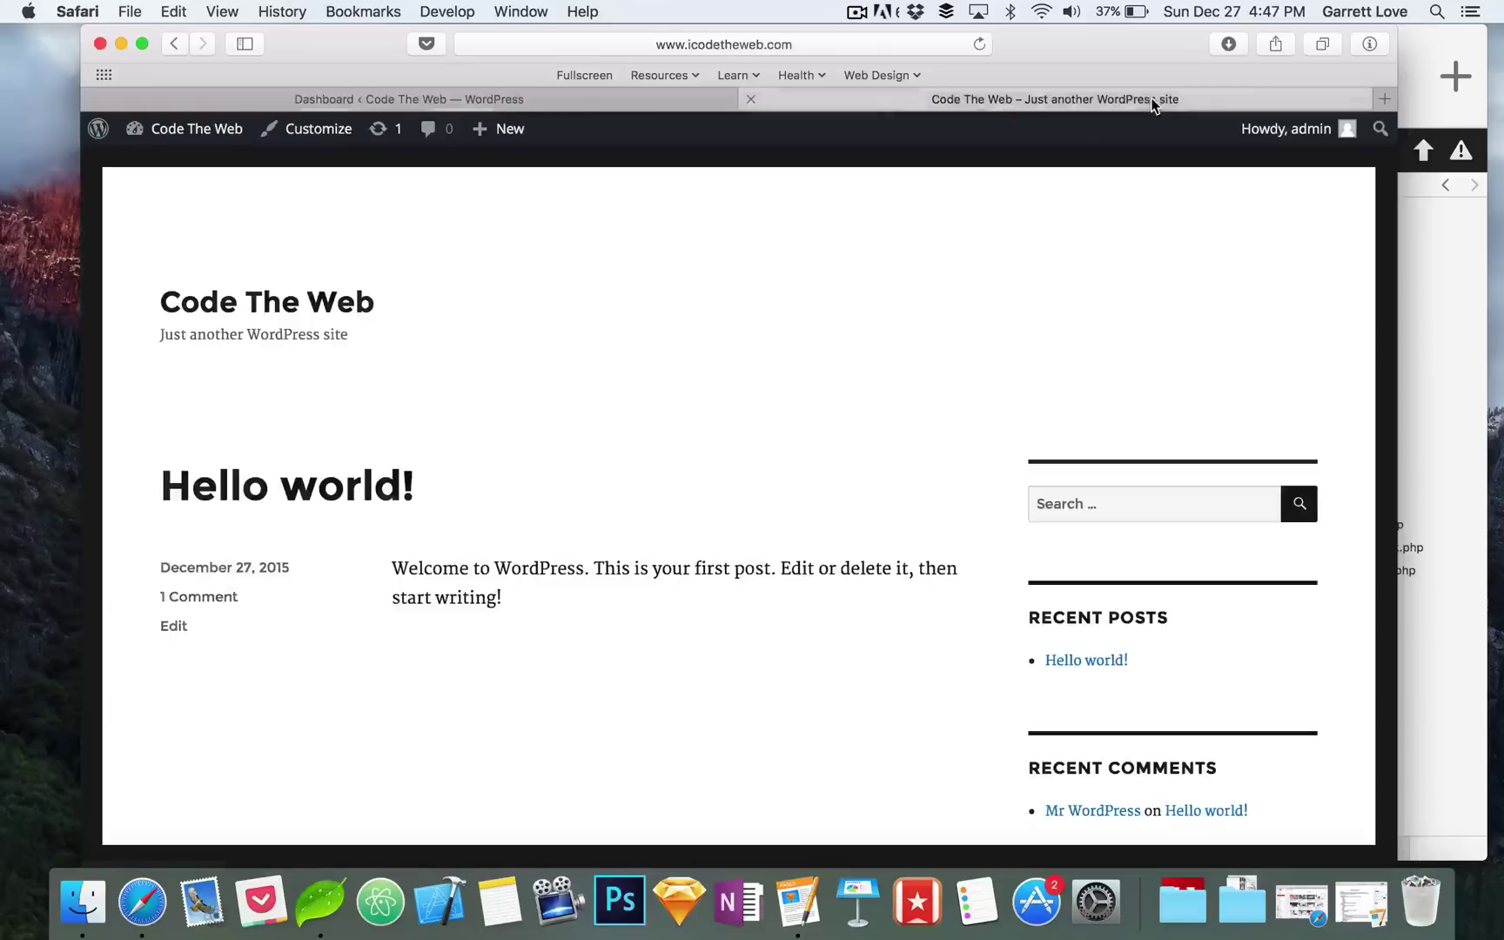
scroll(599, 416, "down", 10)
scroll(597, 413, "up", 10)
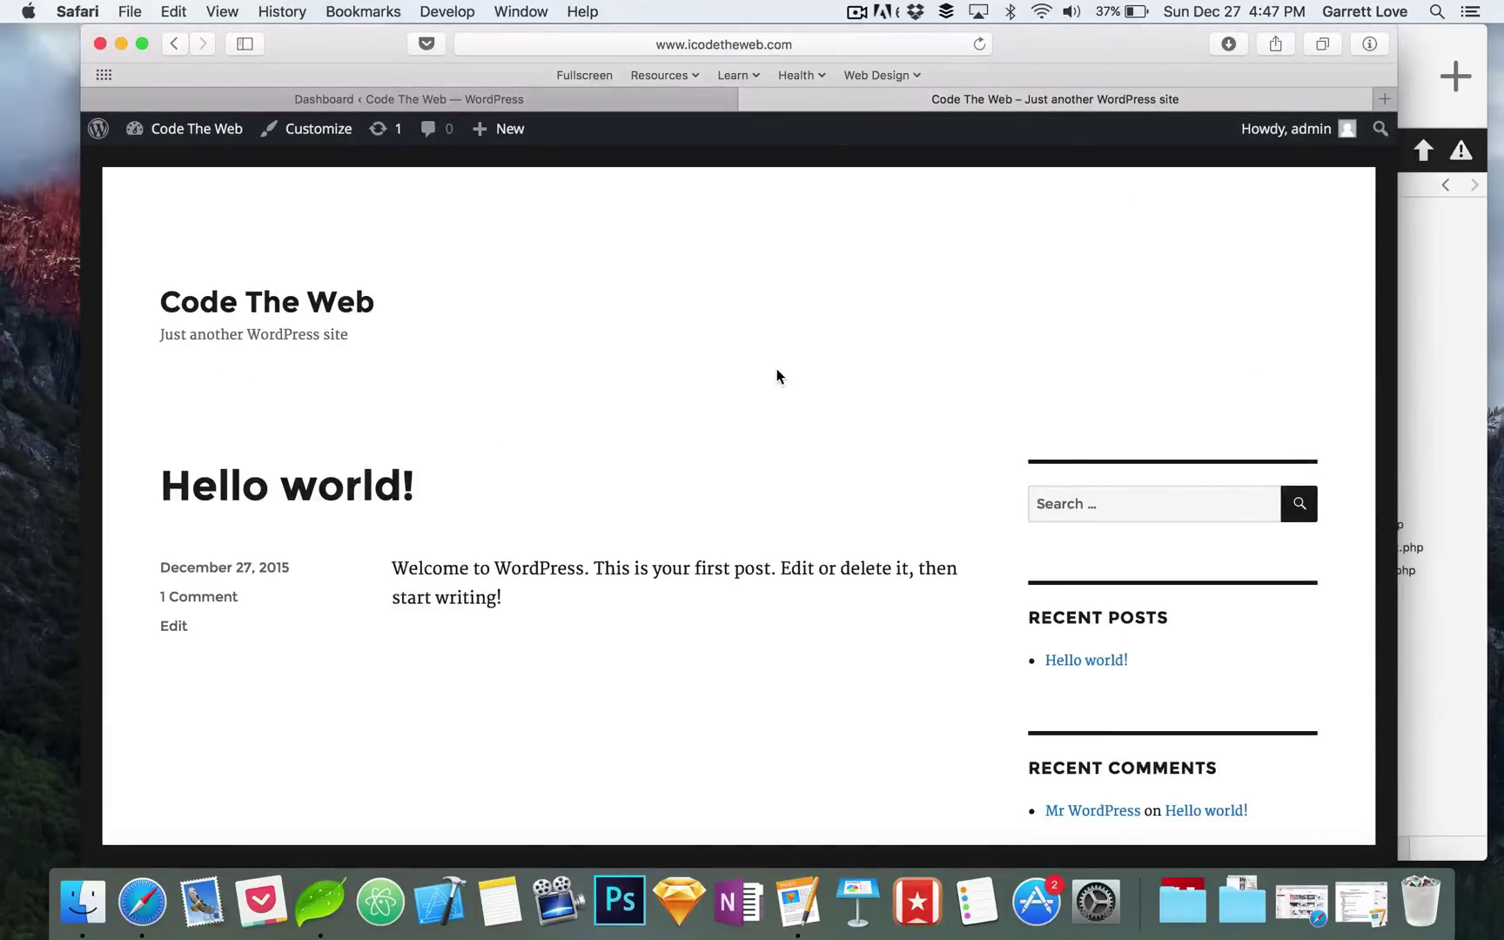
scroll(777, 376, "down", 10)
scroll(778, 376, "up", 10)
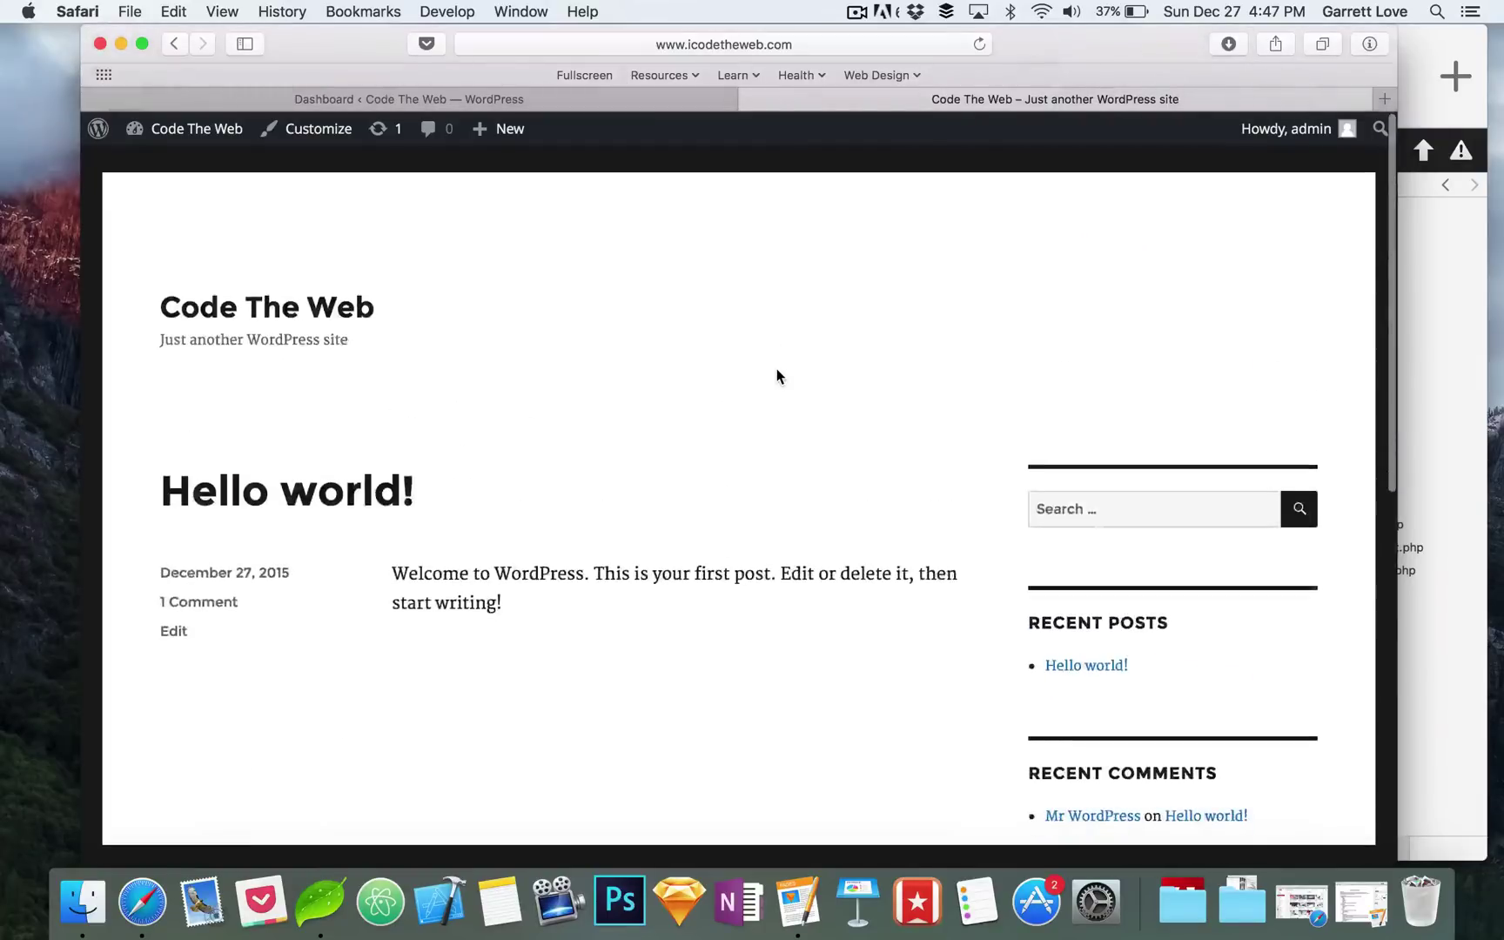
left_click(521, 99)
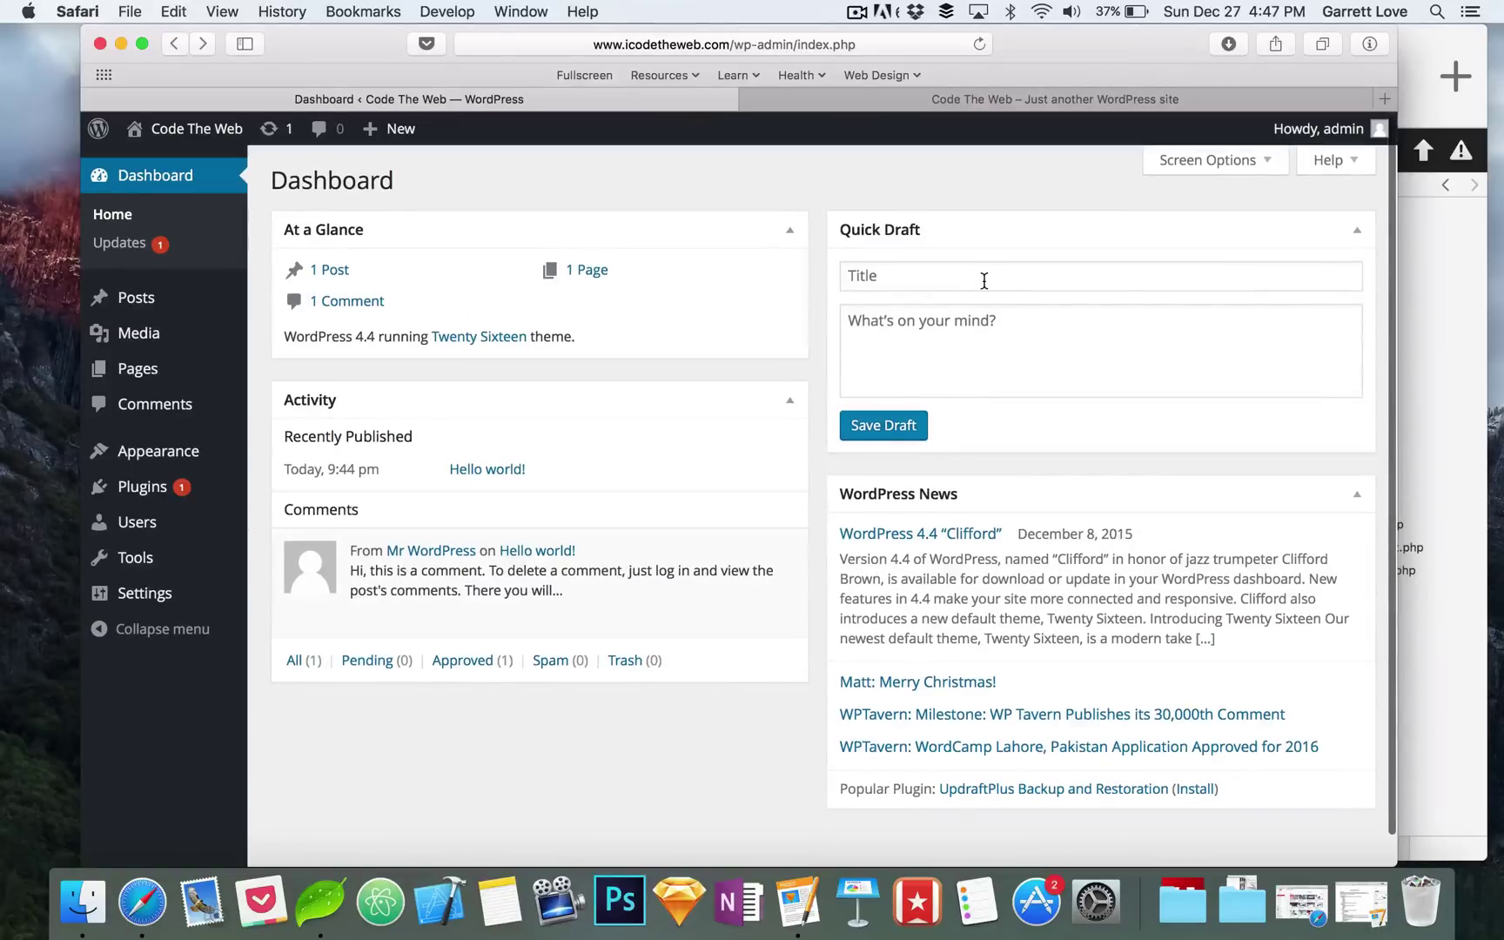
left_click(984, 280)
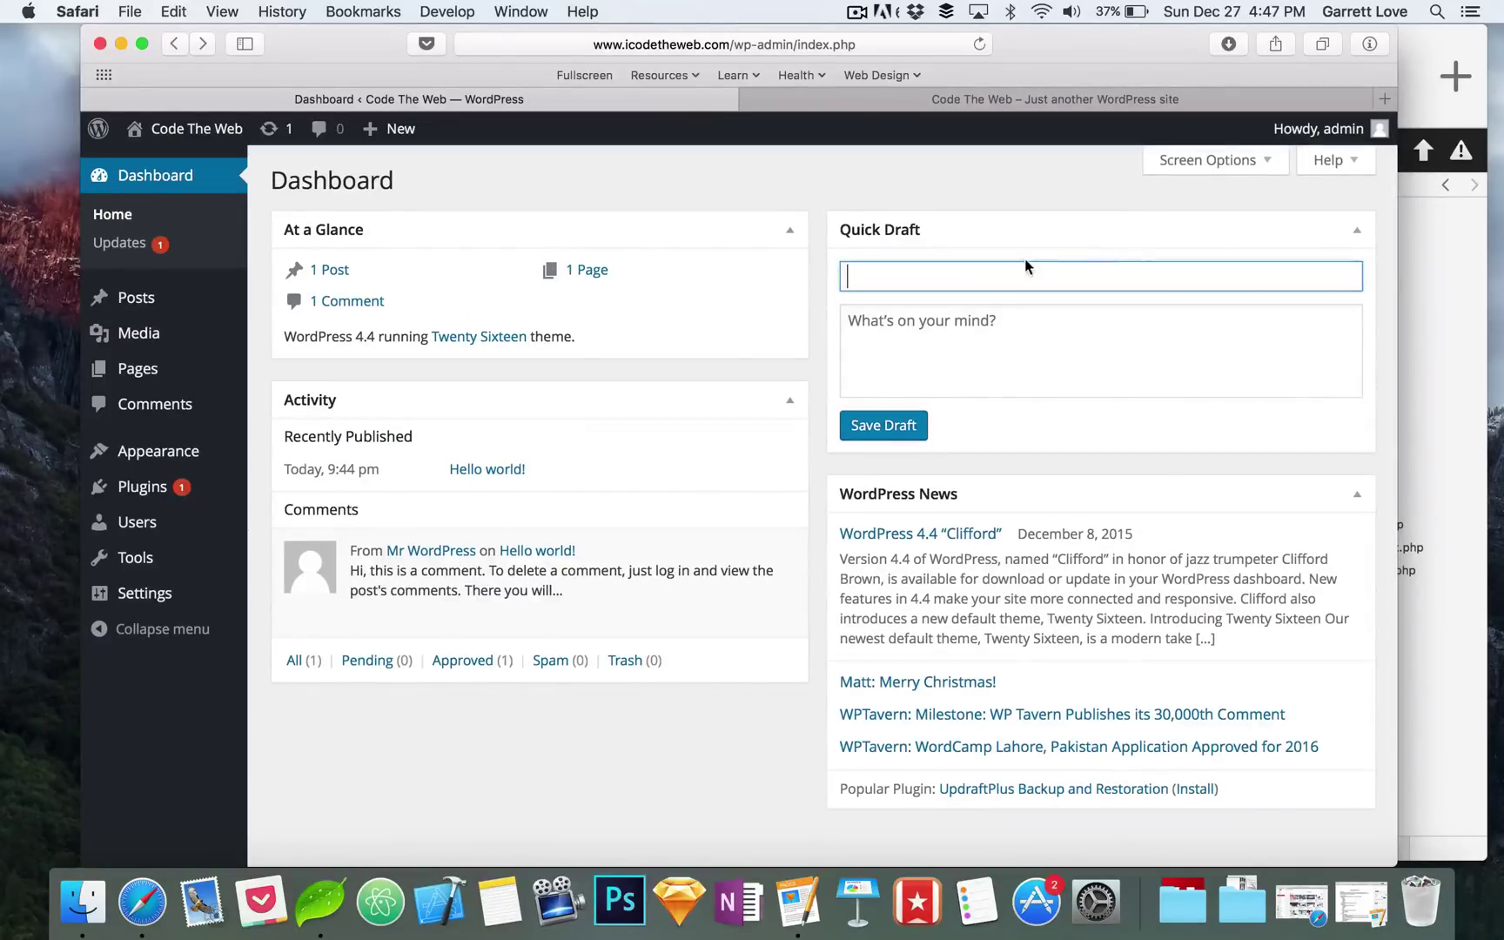
left_click(820, 267)
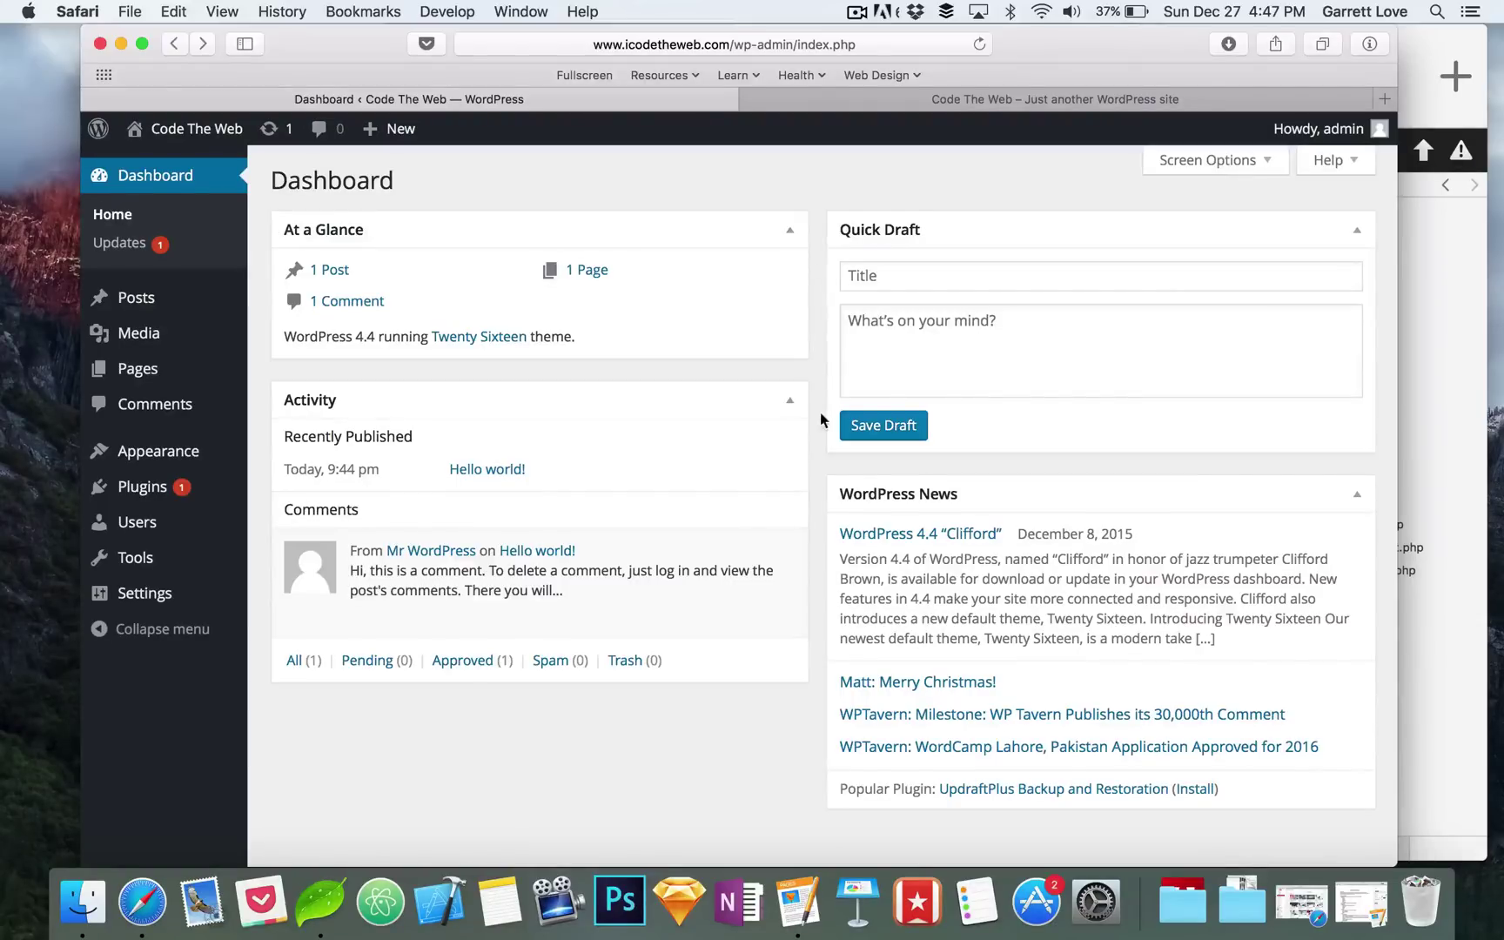
left_click(1122, 500)
left_click(1249, 511)
left_click_drag(1010, 682, 845, 672)
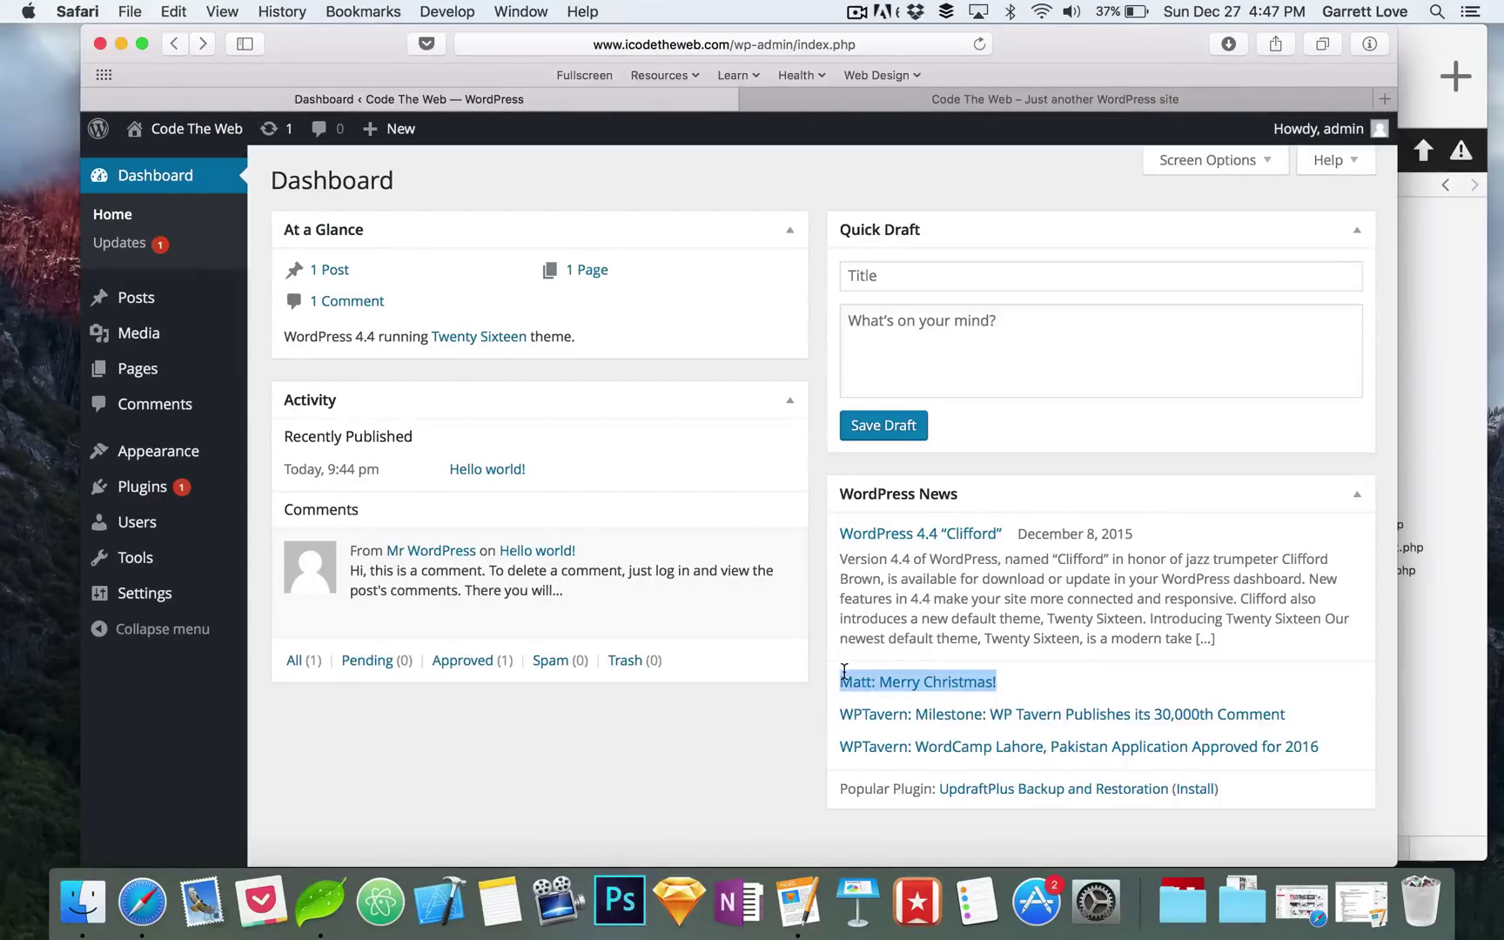
left_click(816, 550)
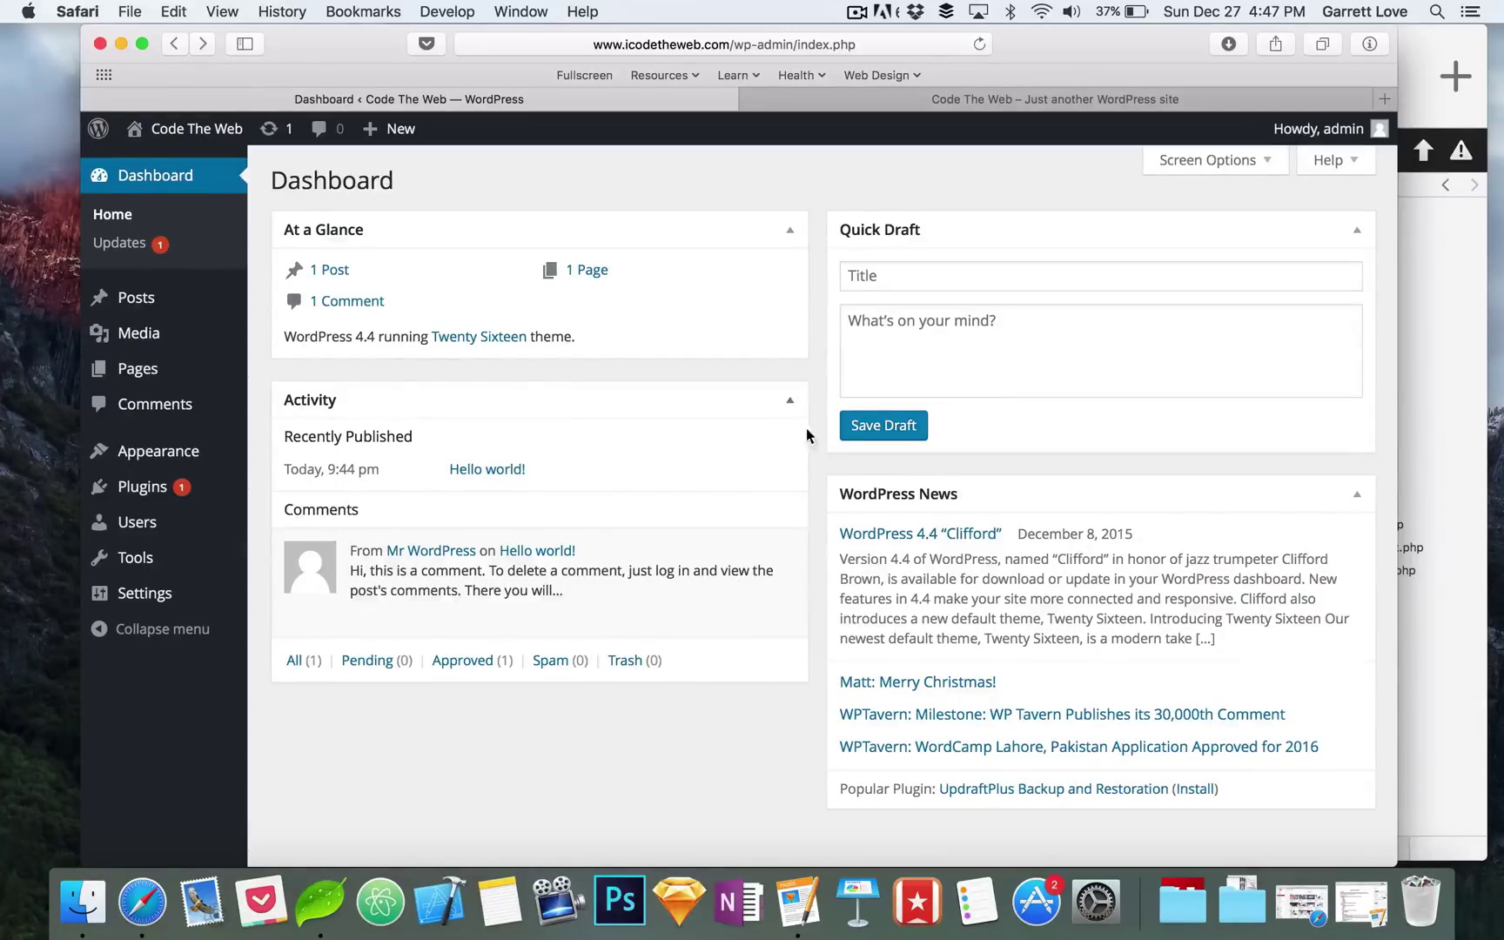
scroll(805, 432, "down", 3)
scroll(814, 505, "up", 4)
scroll(816, 530, "down", 2)
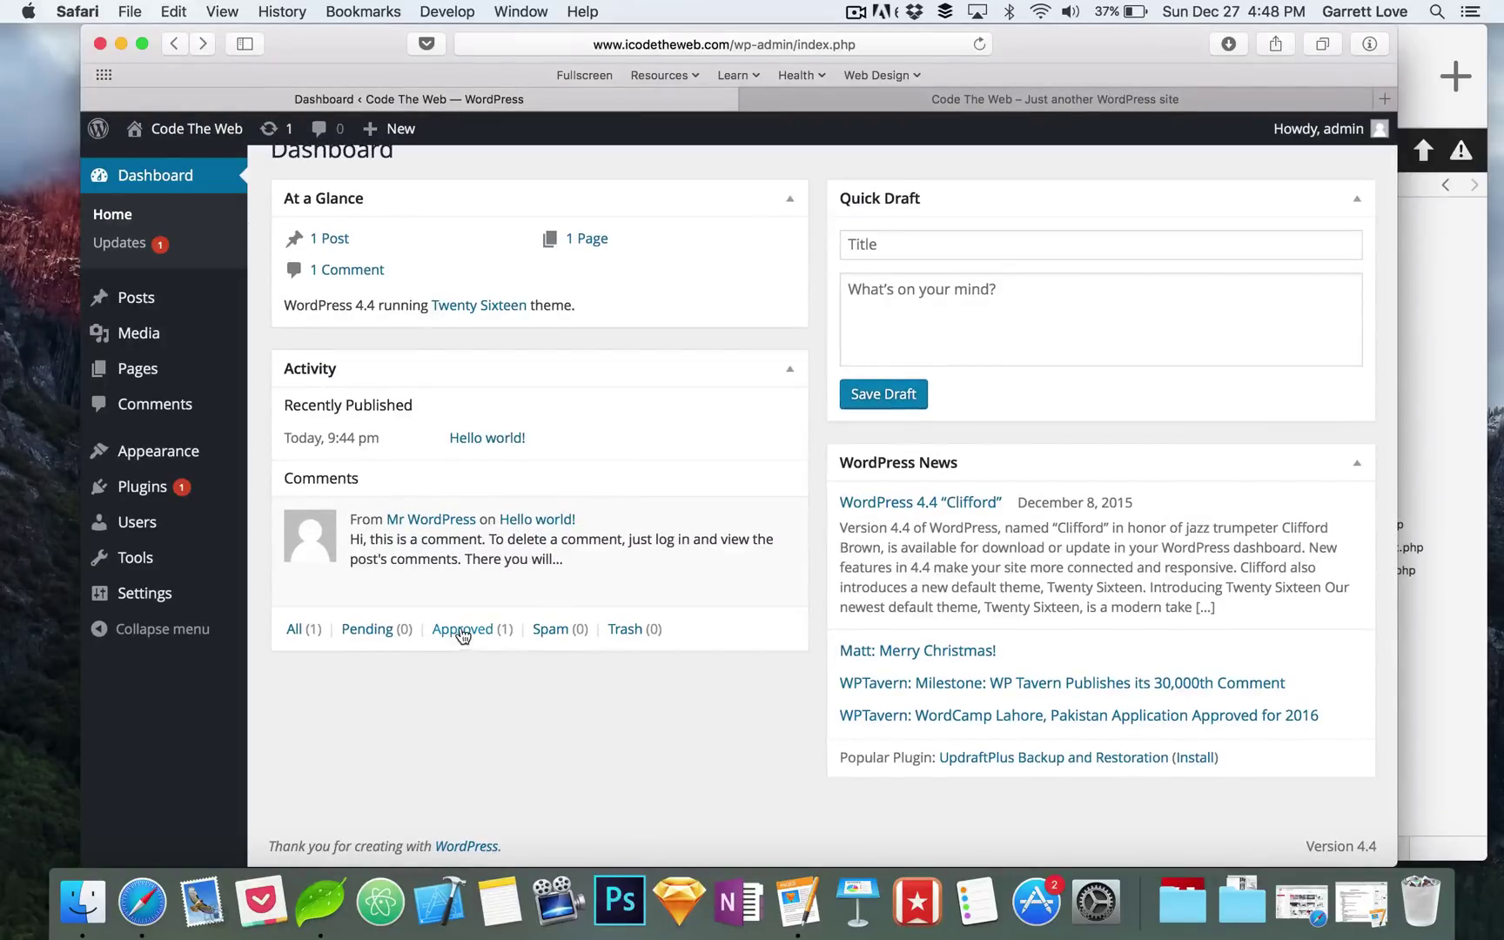
mouse_move(552, 562)
scroll(820, 371, "up", 2)
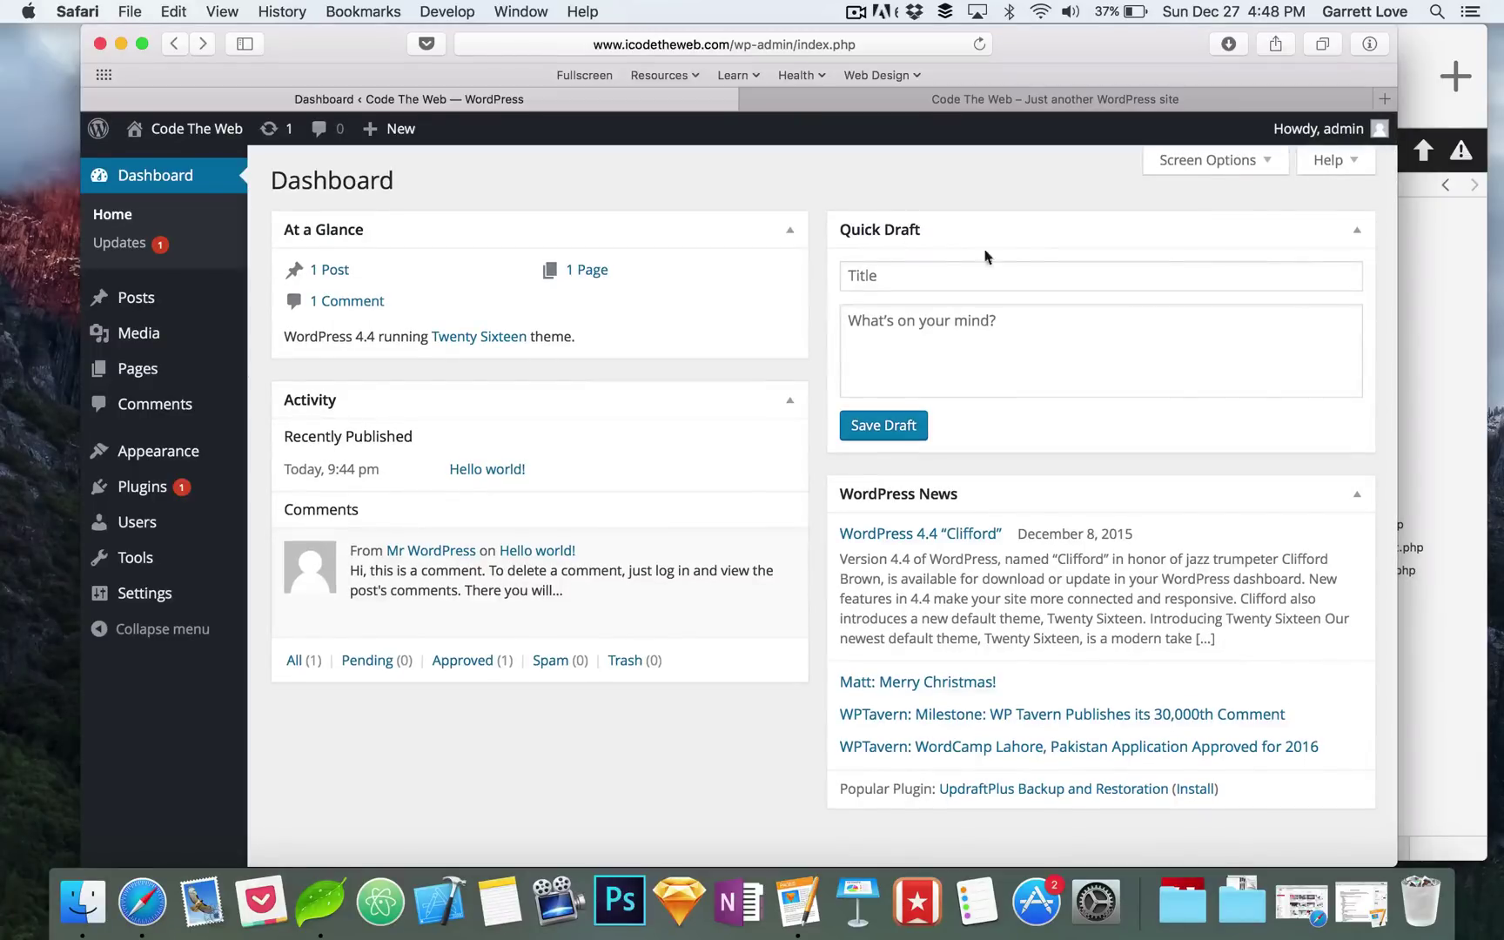
left_click(1273, 160)
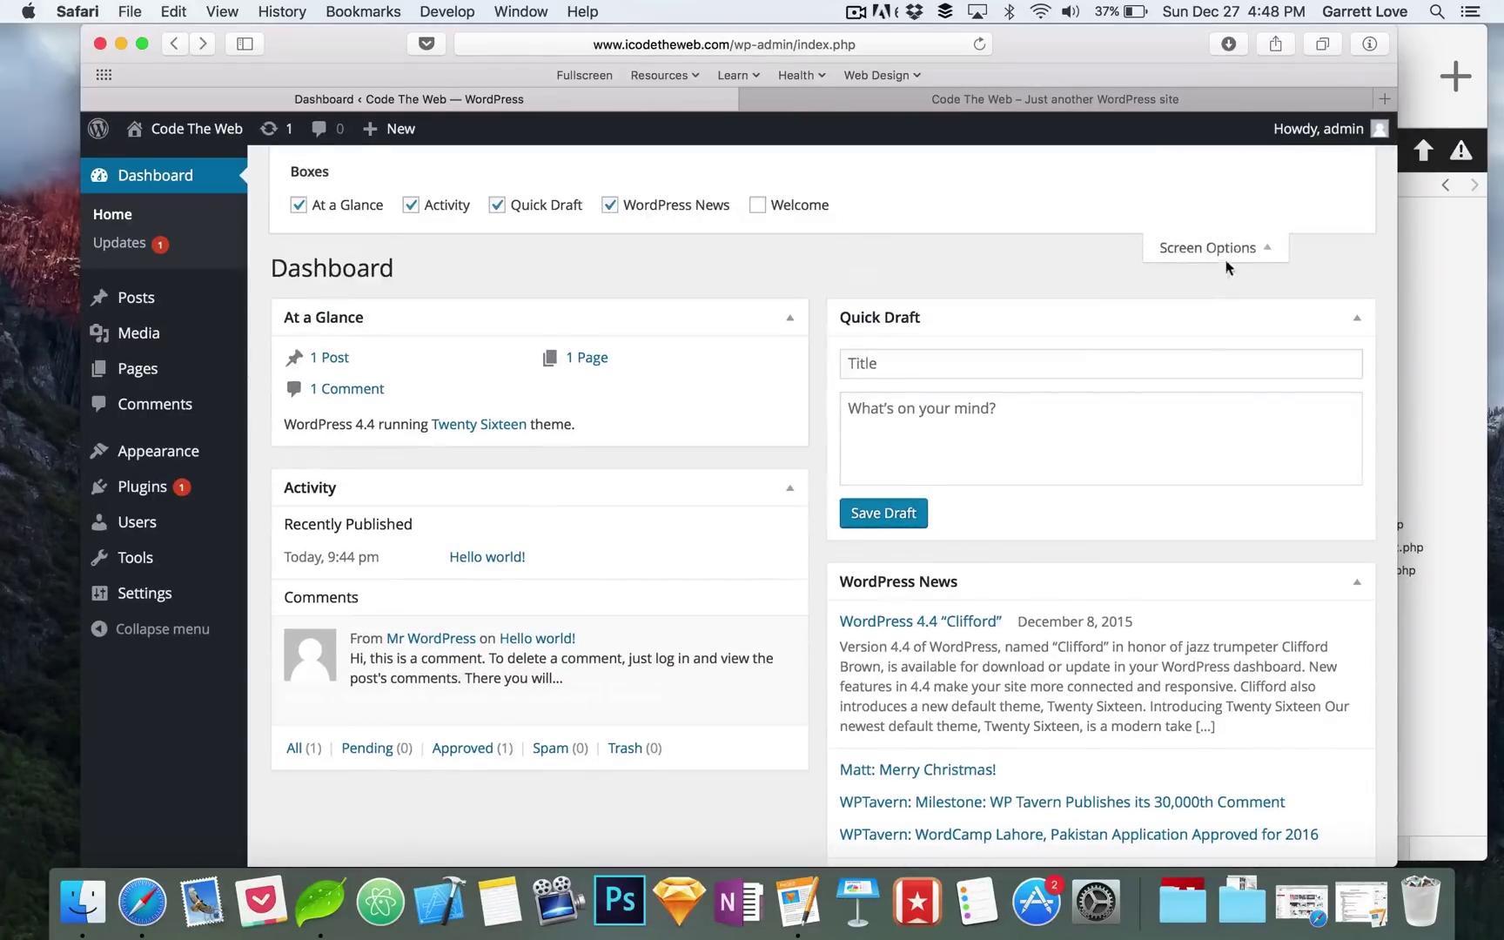
left_click(1268, 252)
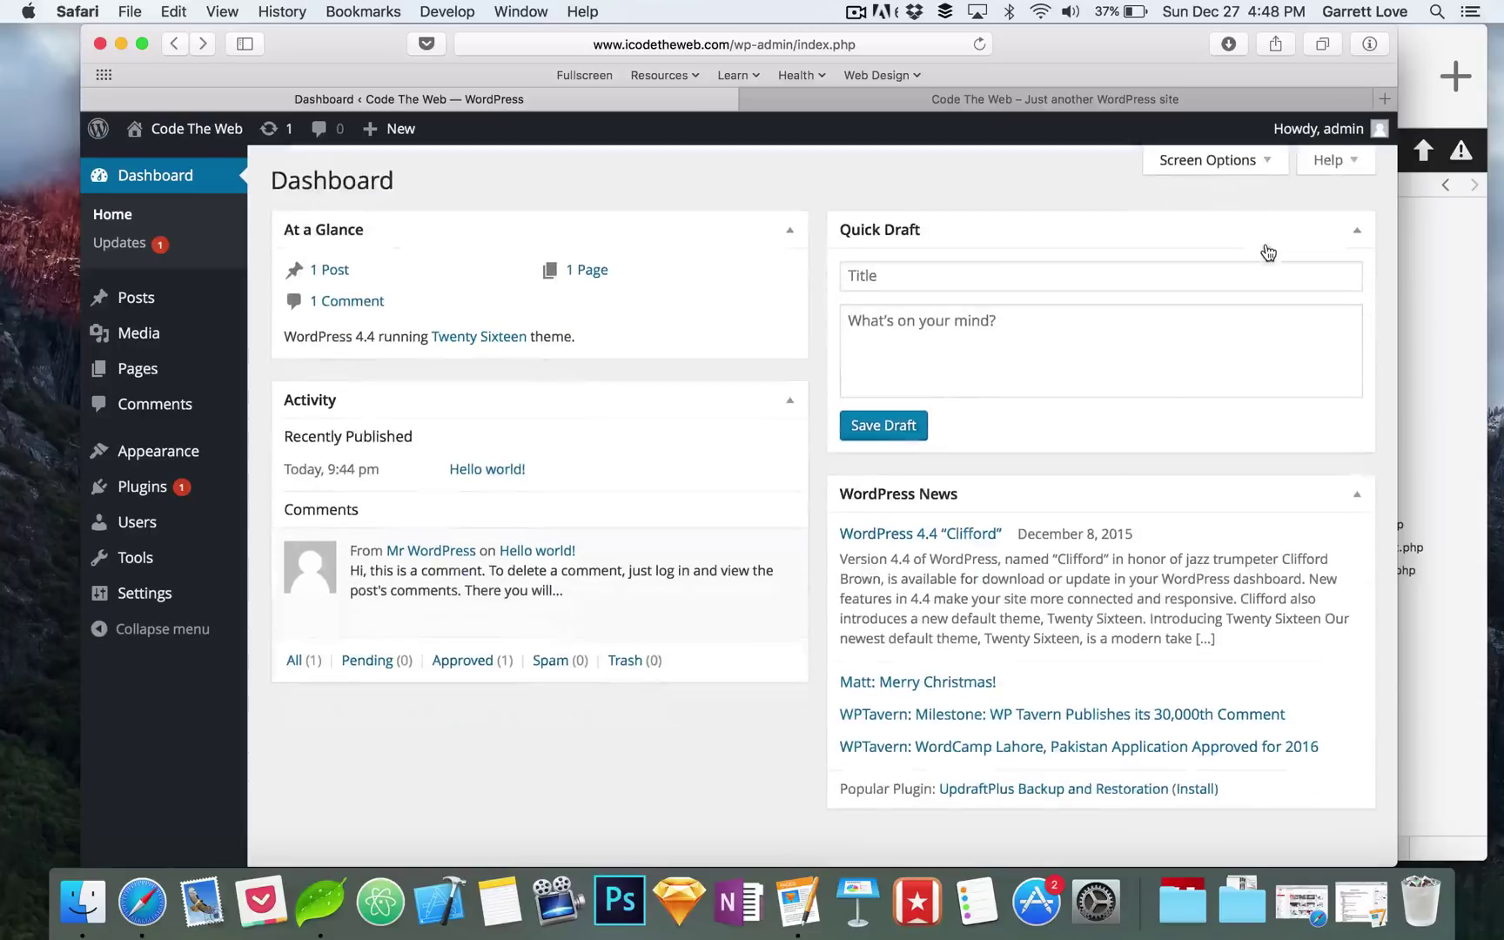
left_click(1254, 165)
left_click(758, 207)
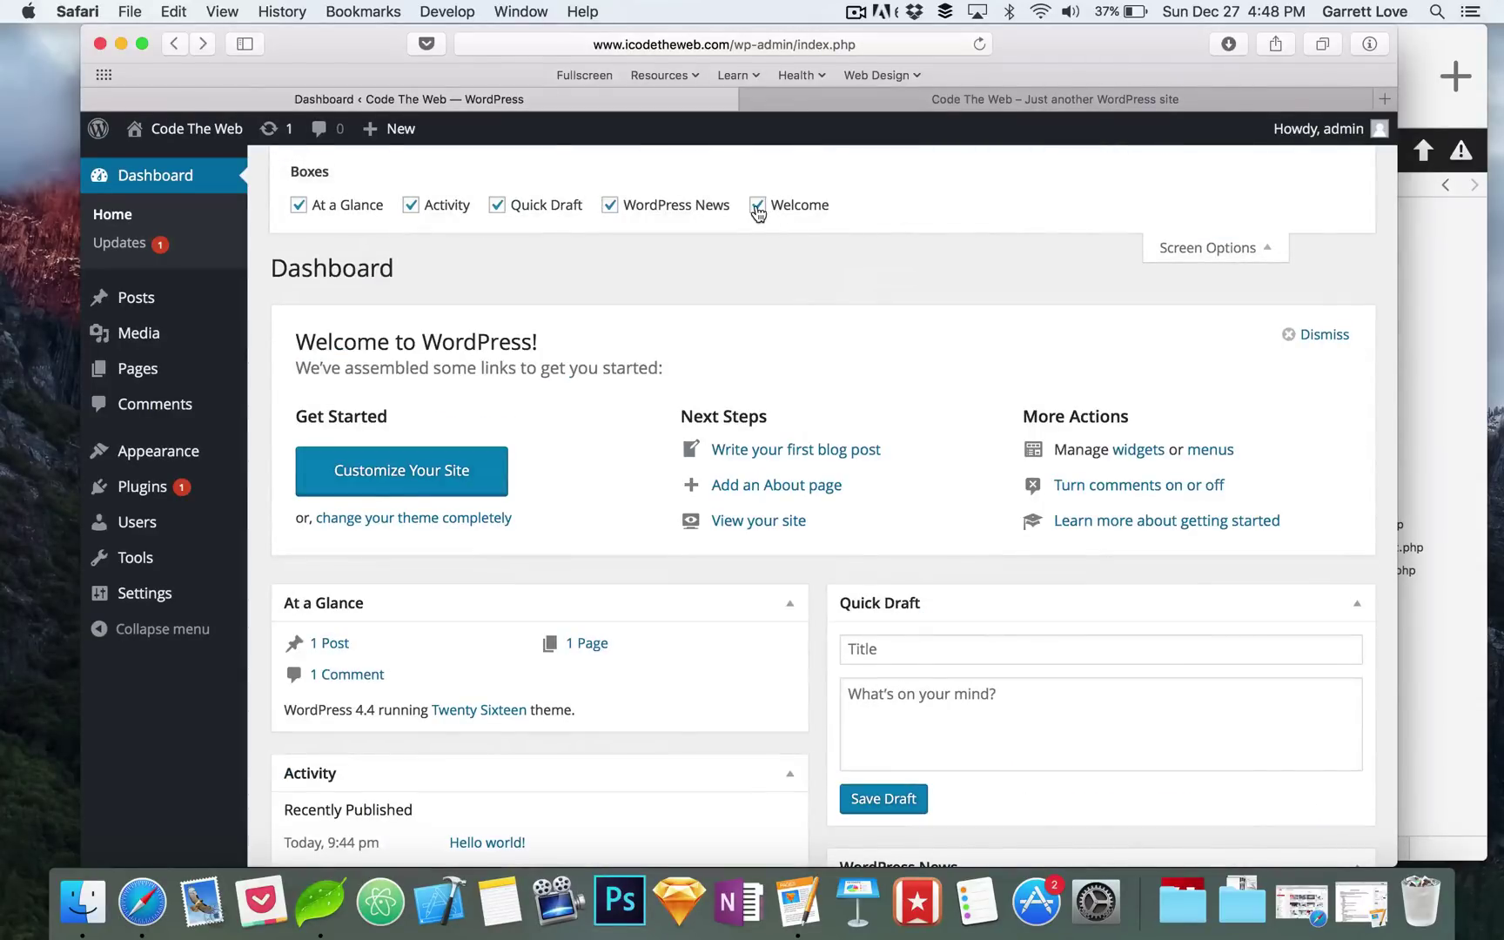
left_click(758, 208)
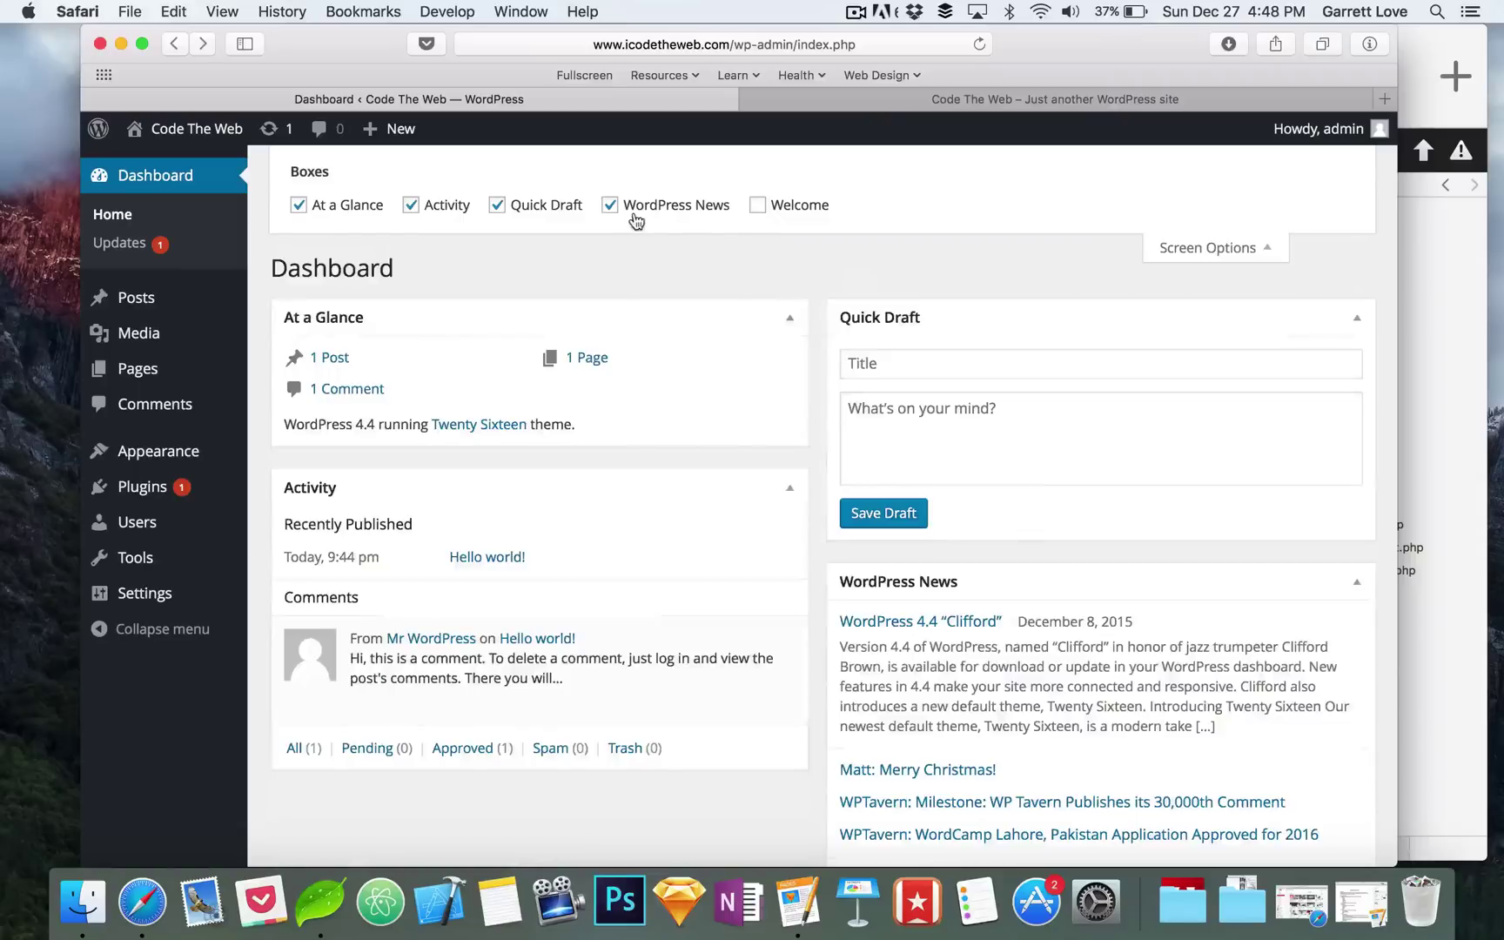
left_click(607, 209)
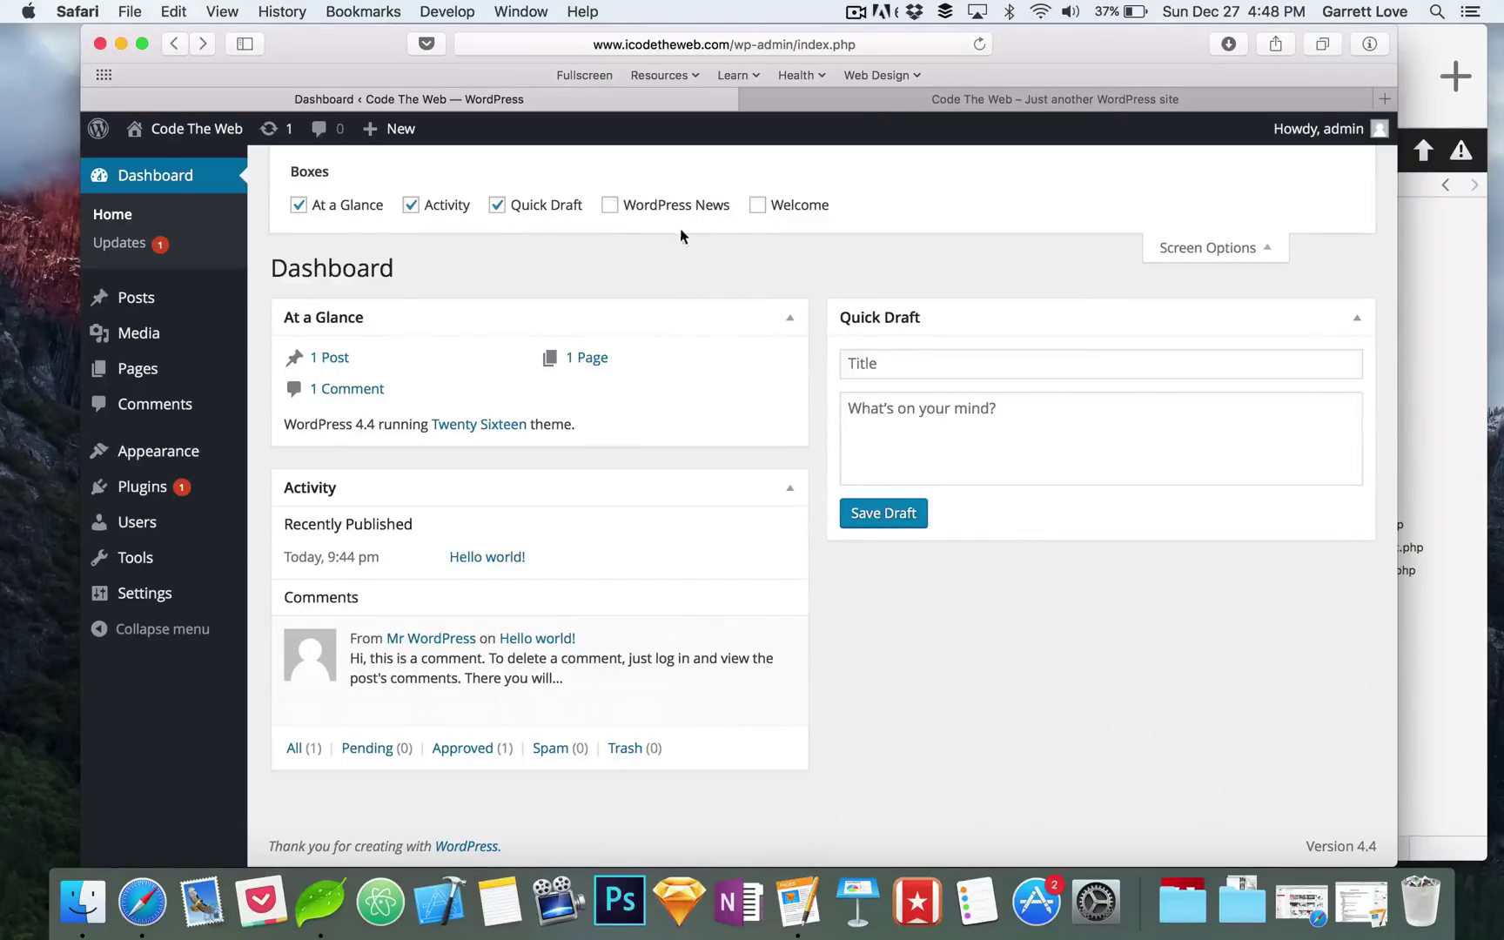
left_click(611, 205)
left_click(1233, 249)
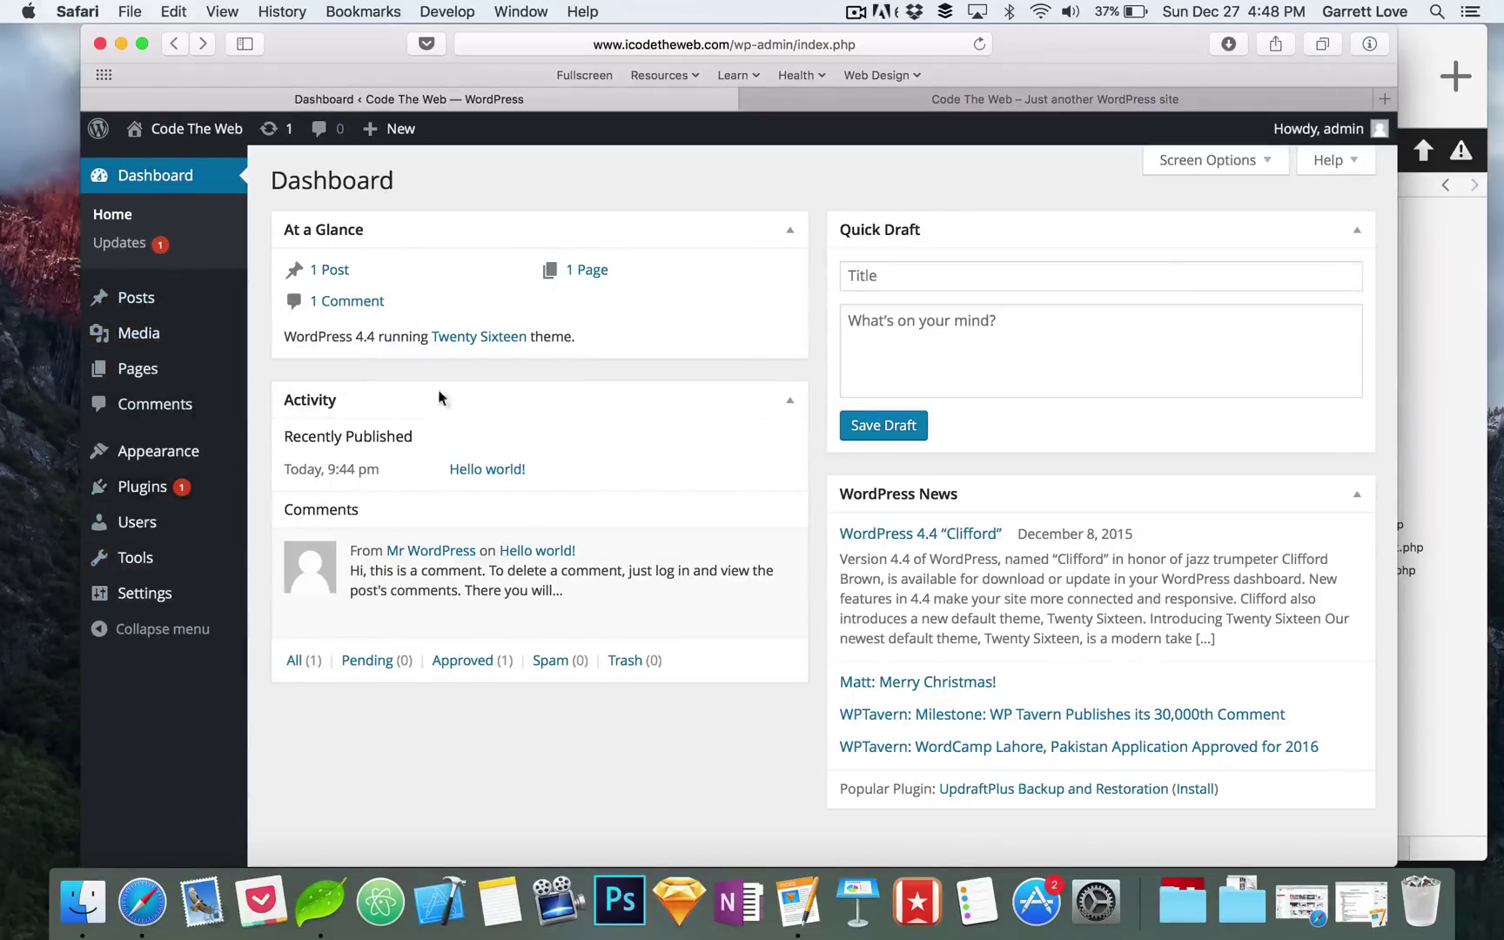
left_click(1252, 163)
left_click(1259, 247)
scroll(816, 270, "down", 2)
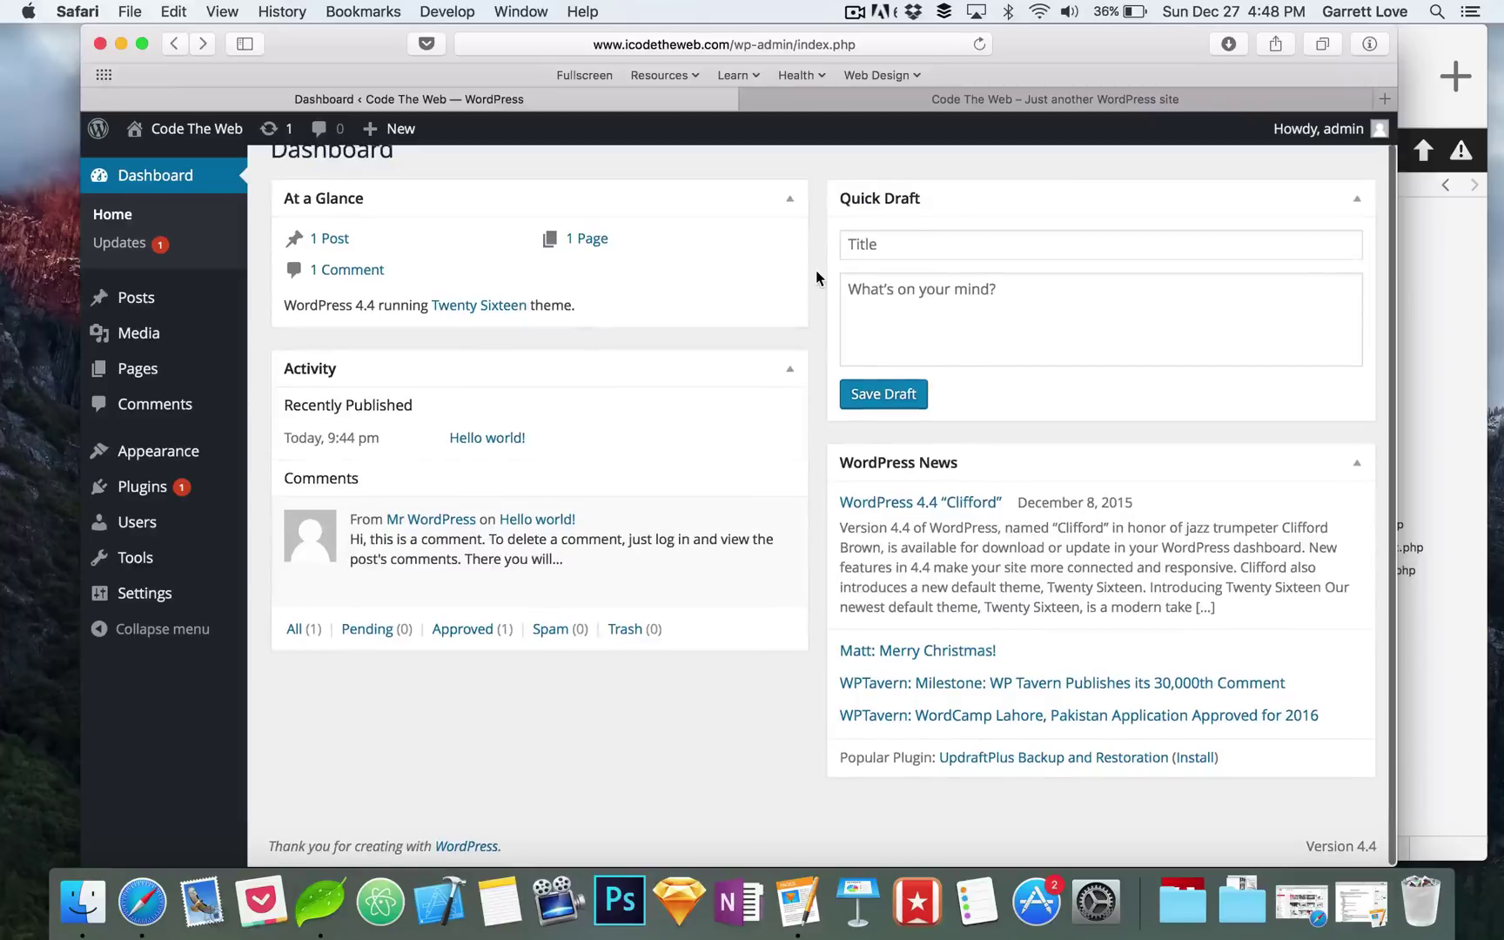
scroll(816, 270, "up", 3)
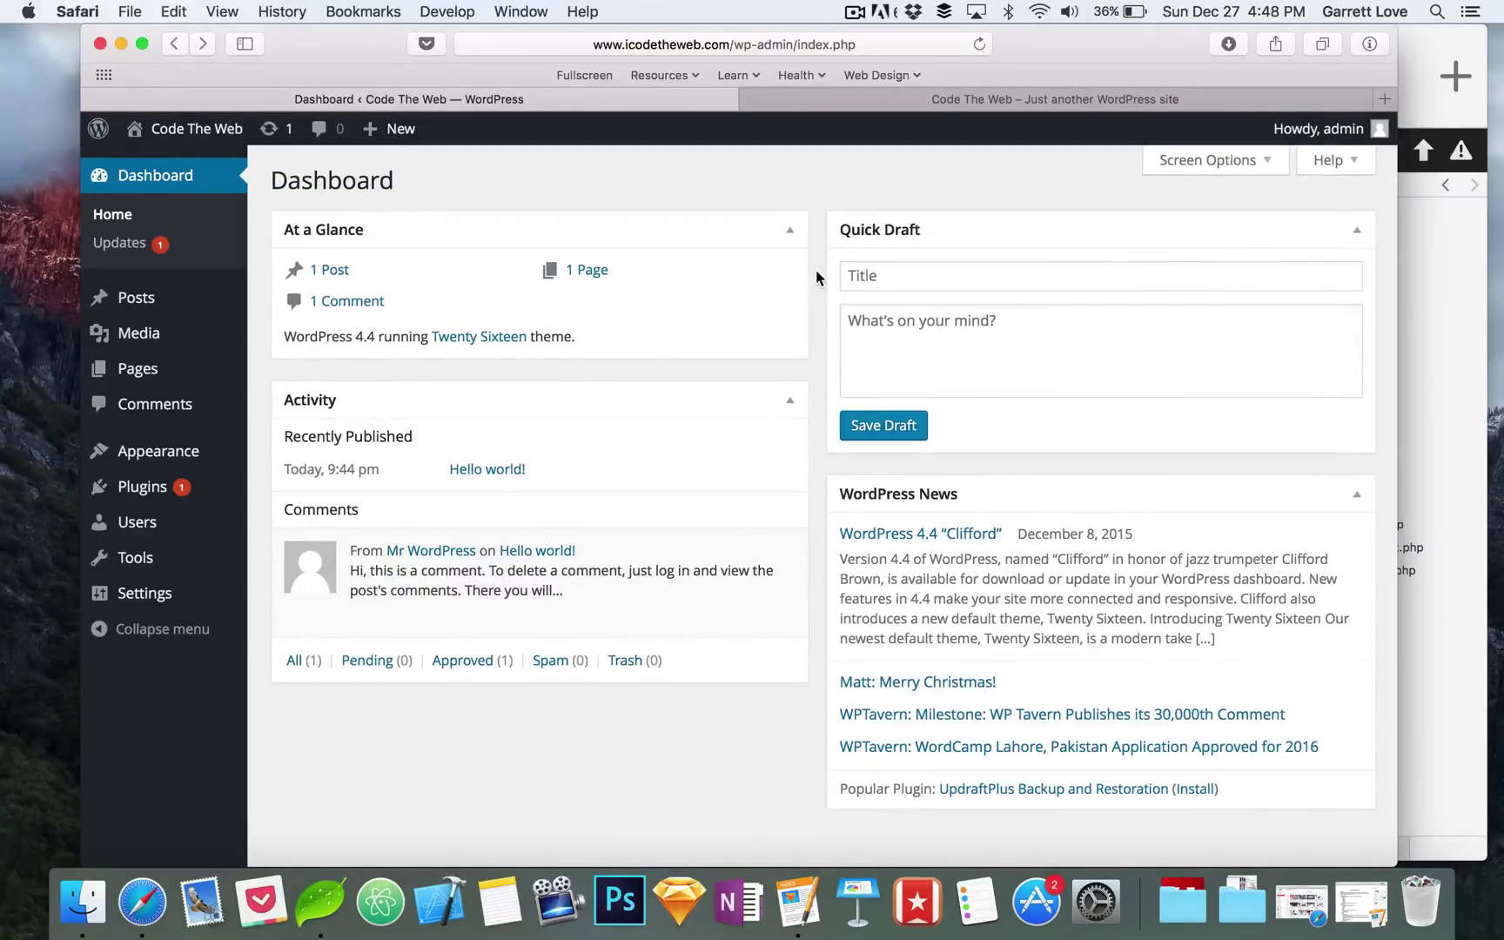
scroll(815, 270, "down", 2)
scroll(816, 270, "up", 3)
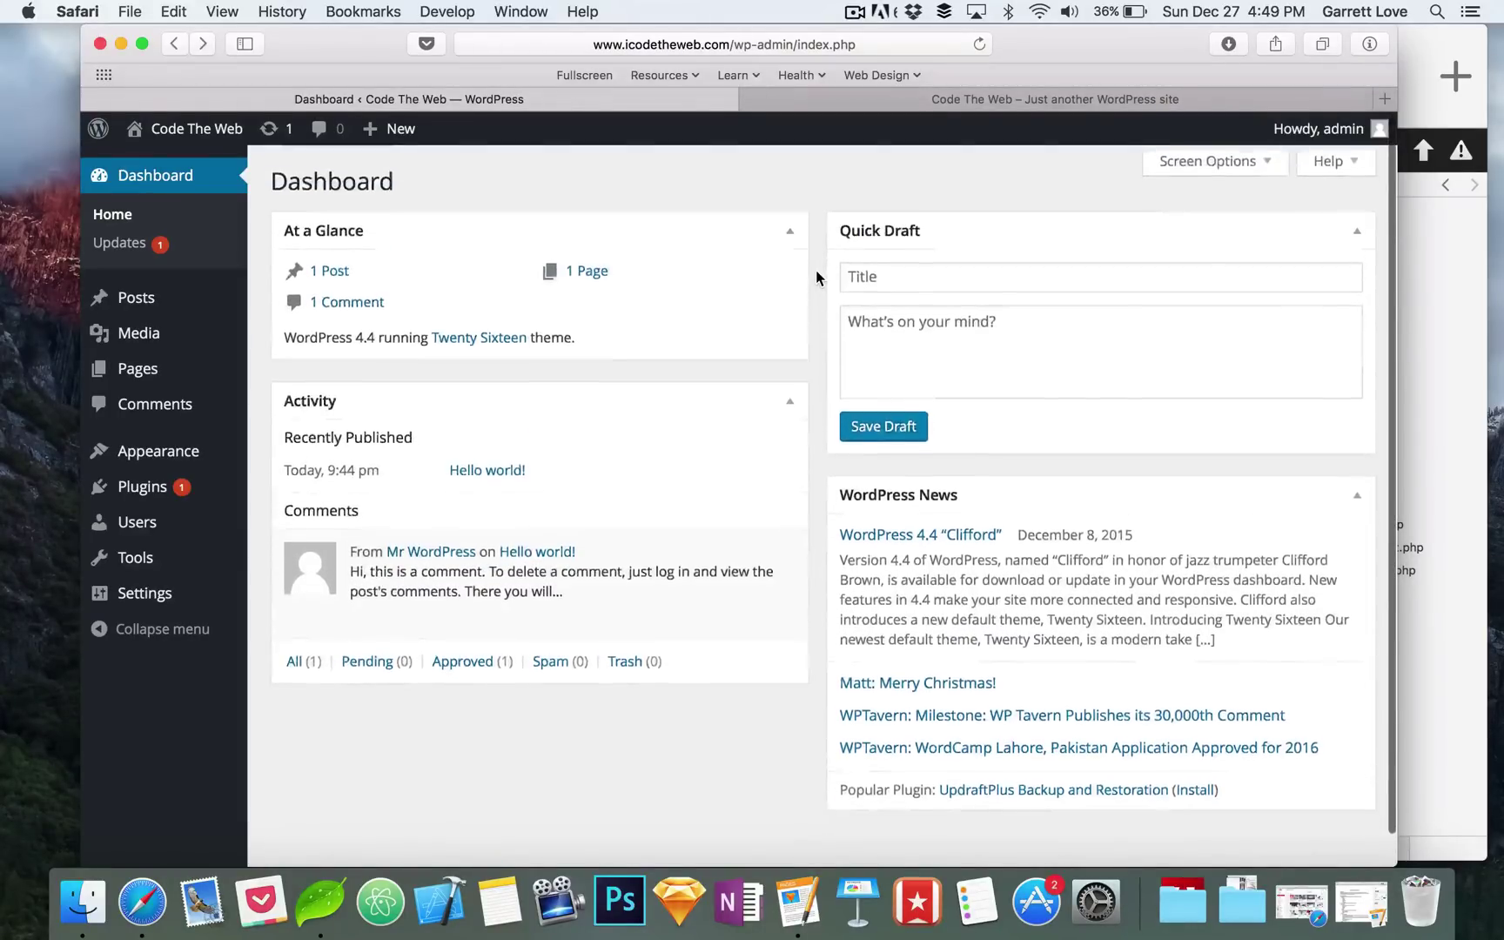